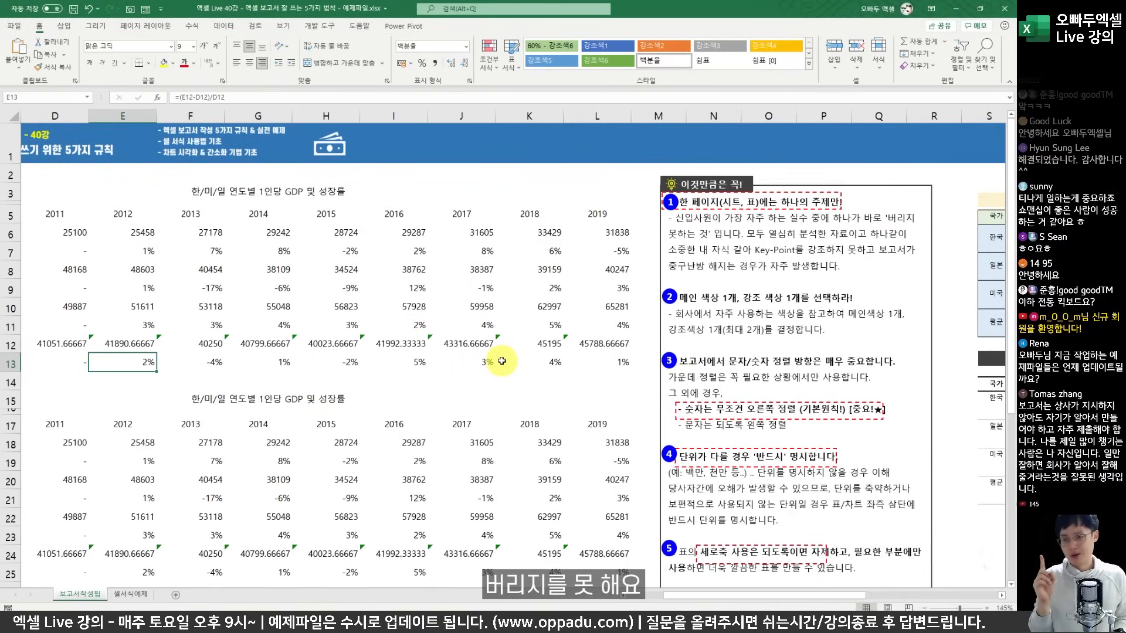
click(507, 317)
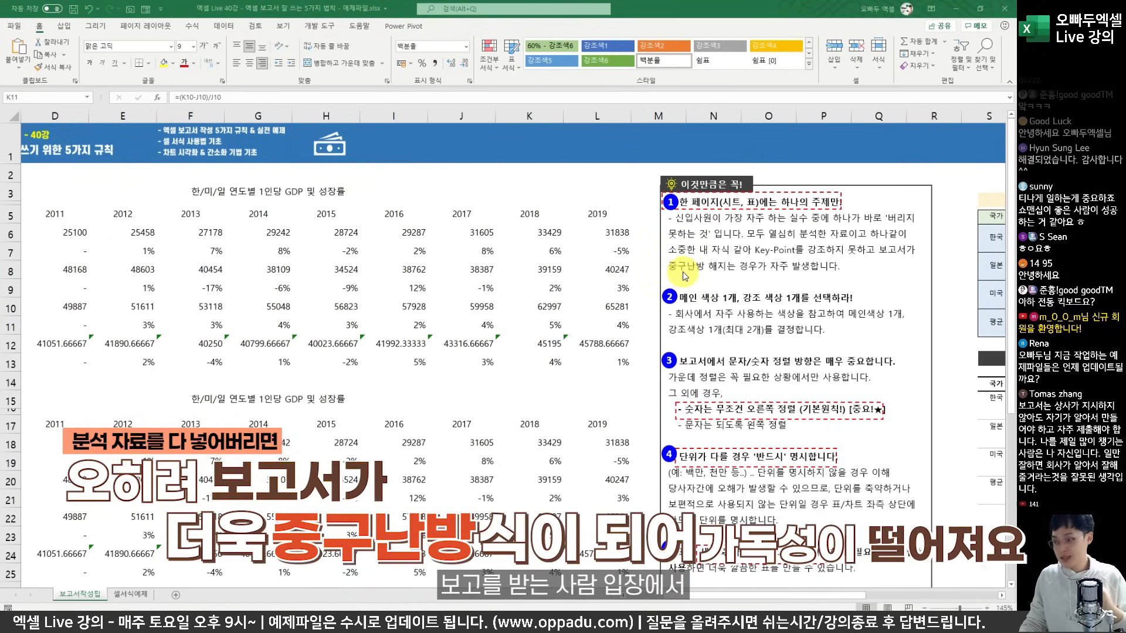
click(598, 226)
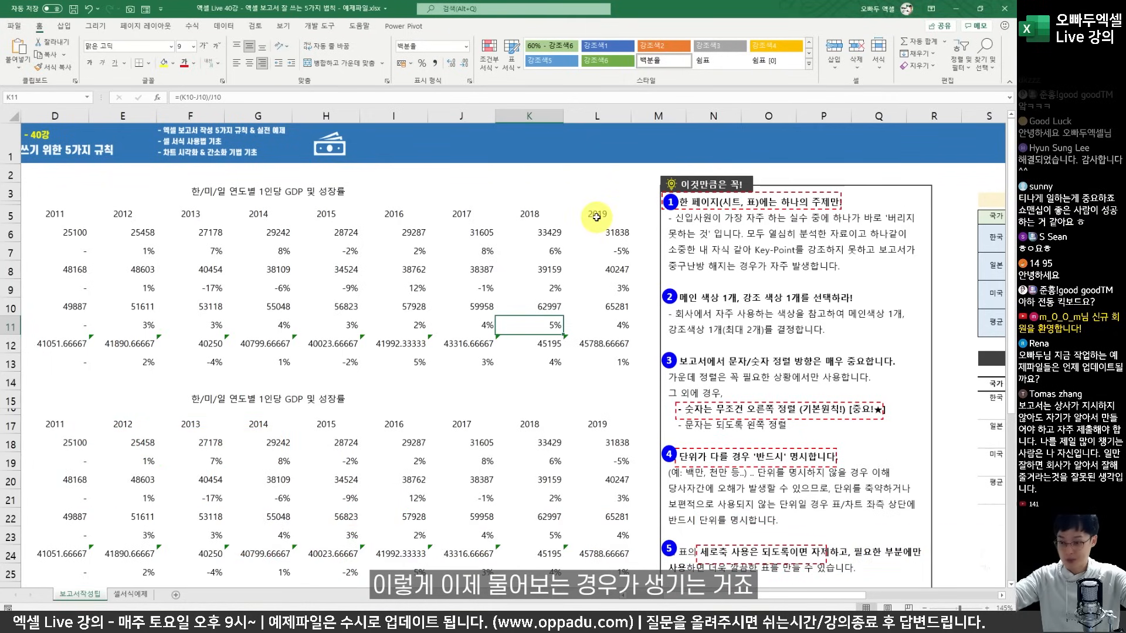
click(599, 230)
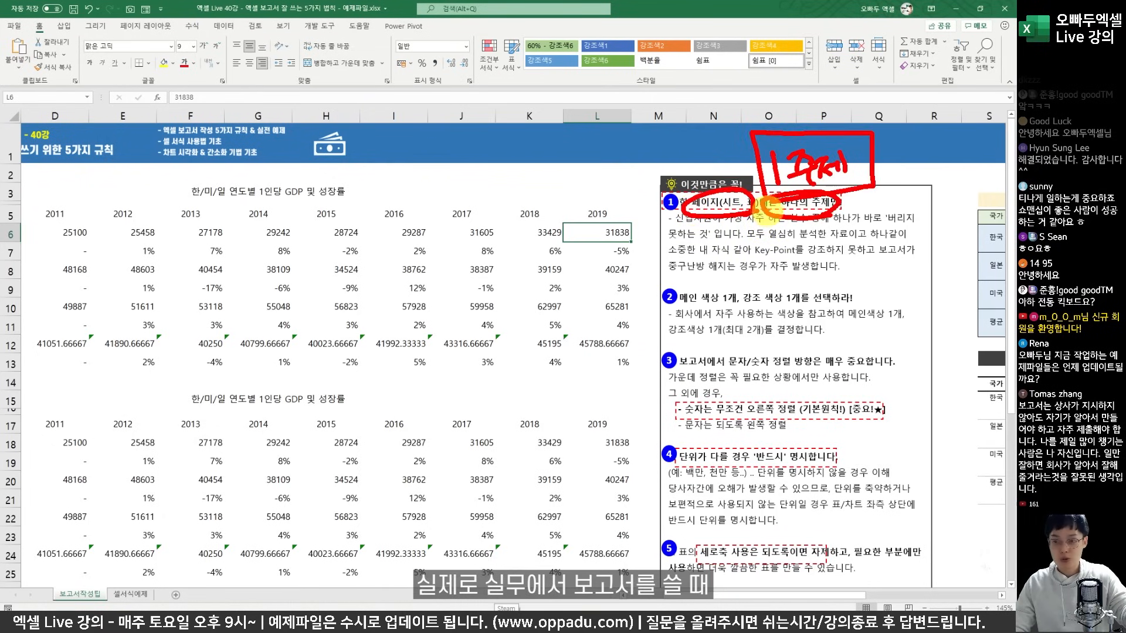
Step: Annotate rule 1 in red ink, adding handwritten notes for up to three topics (3개까지), split into main and subtext
drag(707, 171, 700, 195)
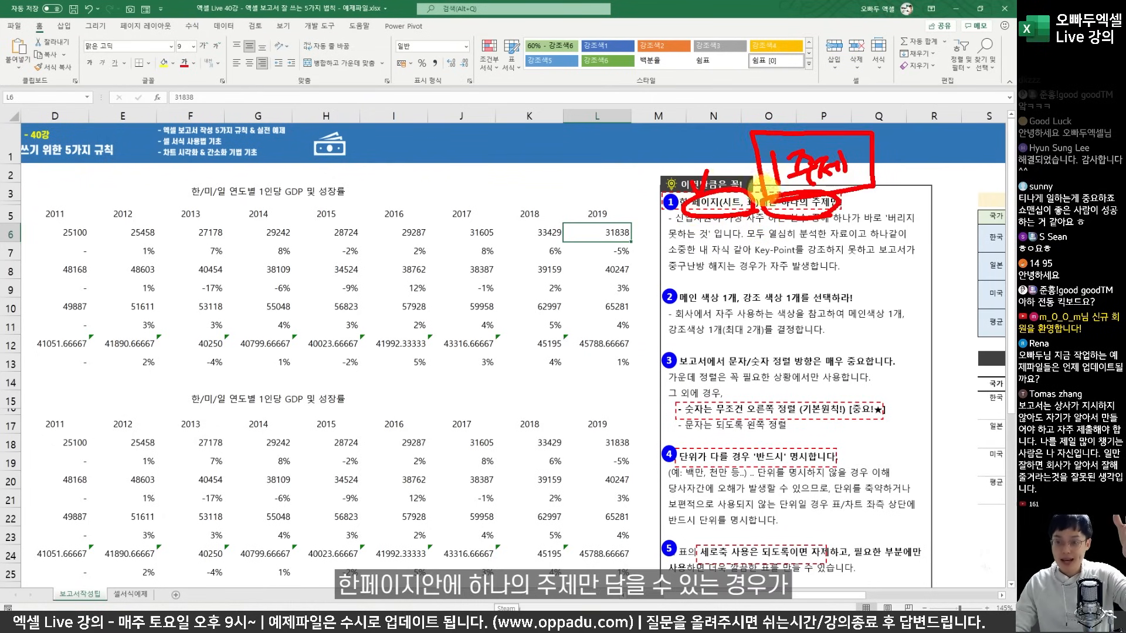
drag(765, 177, 761, 207)
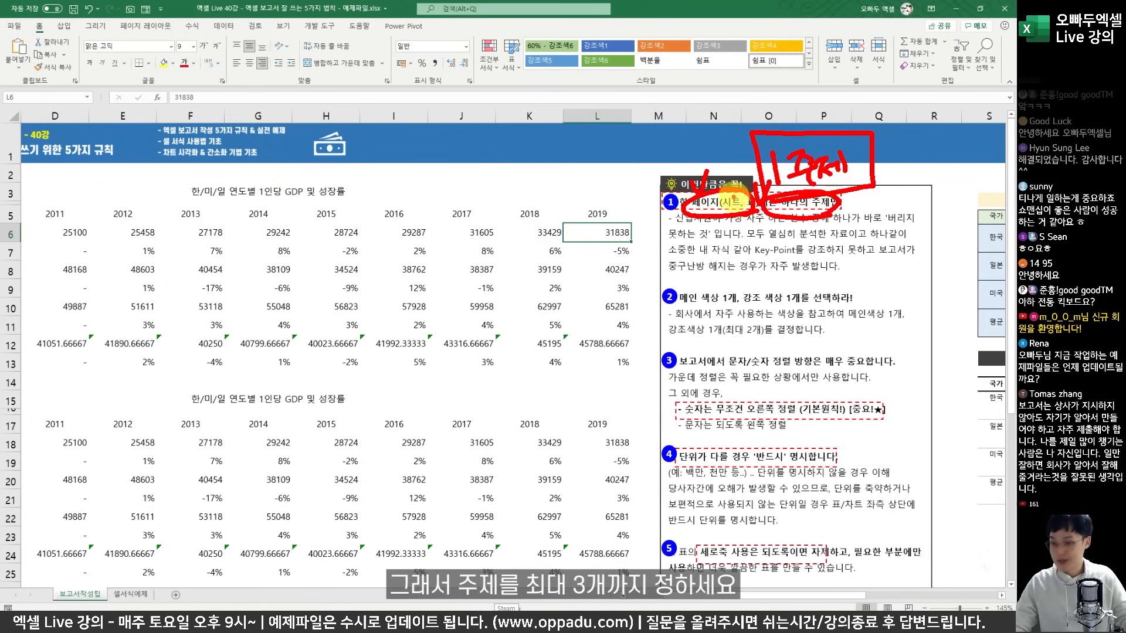
mouse_move(544, 215)
mouse_down()
mouse_move(559, 247)
mouse_move(611, 222)
mouse_up()
mouse_move(593, 281)
mouse_down()
mouse_move(564, 298)
mouse_move(618, 319)
mouse_up()
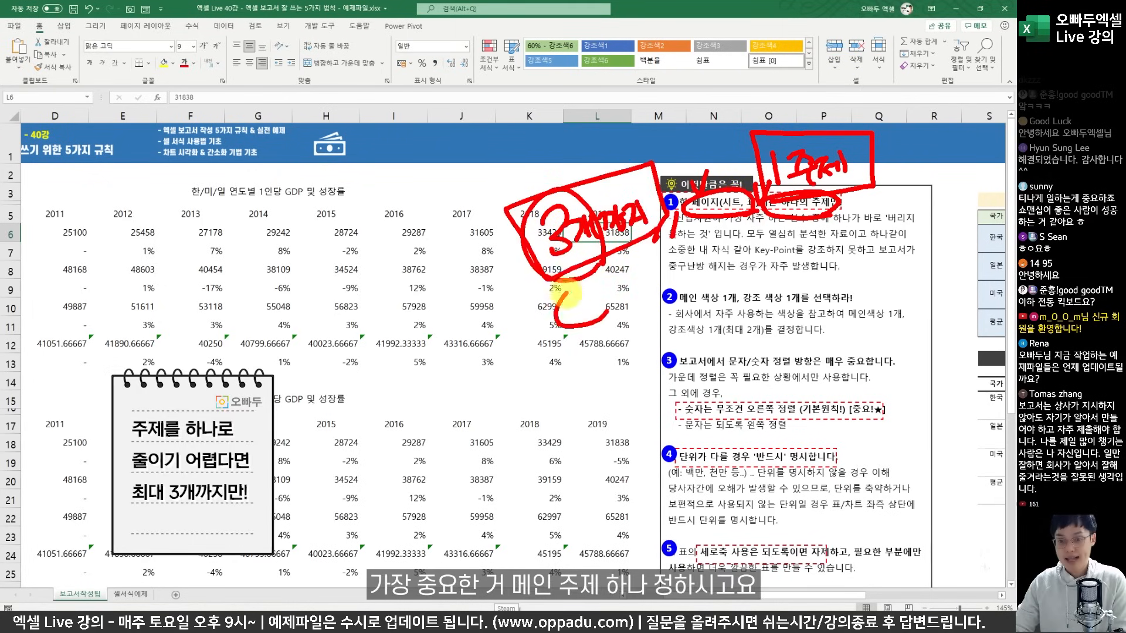
mouse_move(478, 332)
mouse_down()
mouse_move(517, 328)
mouse_move(509, 404)
mouse_move(563, 394)
mouse_move(577, 379)
mouse_move(554, 375)
mouse_move(586, 377)
mouse_move(642, 349)
mouse_move(659, 369)
mouse_up()
mouse_move(645, 241)
mouse_down()
mouse_move(683, 317)
mouse_move(704, 275)
mouse_move(724, 304)
mouse_move(742, 298)
mouse_up()
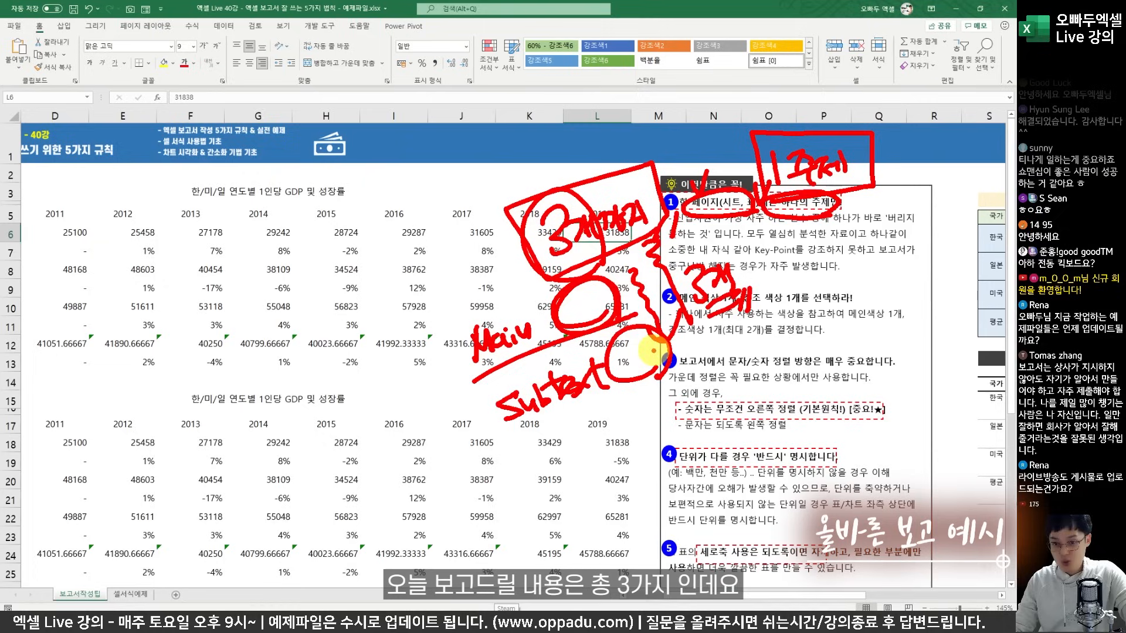
Step: Emphasize the three-topics, main and subtext notes with circles and blue ink strokes over the table, and clear the markup
mouse_move(604, 253)
mouse_down()
mouse_move(576, 185)
mouse_move(630, 273)
mouse_up()
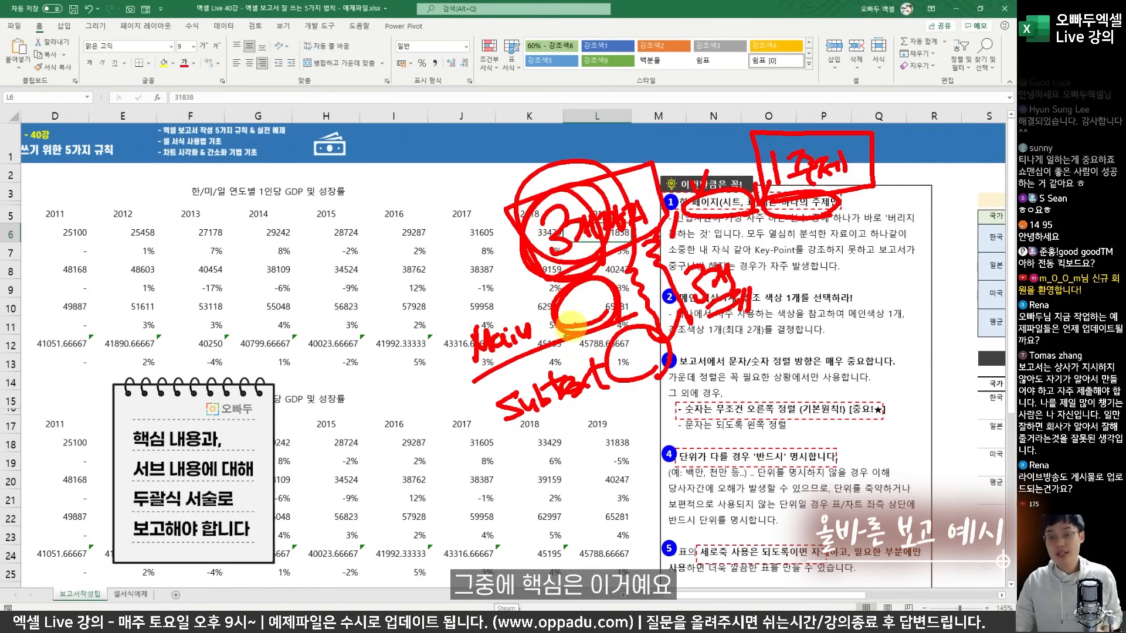
mouse_move(562, 300)
mouse_down()
mouse_move(592, 331)
mouse_move(570, 354)
mouse_move(635, 318)
mouse_move(591, 355)
mouse_move(655, 356)
mouse_move(701, 340)
mouse_move(683, 387)
mouse_up()
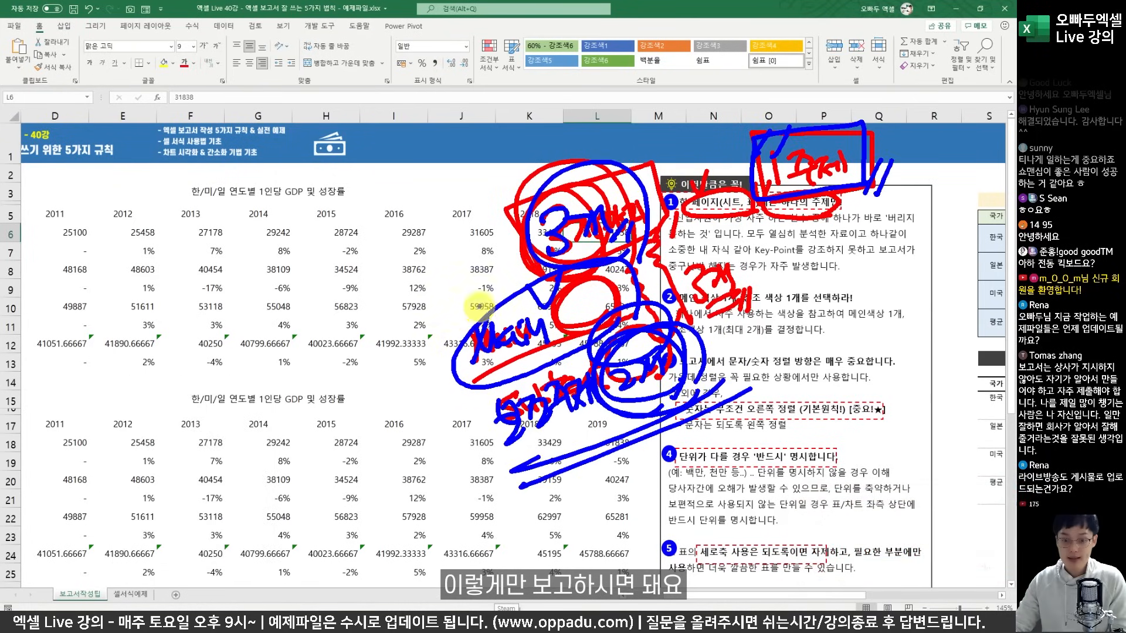
mouse_move(445, 317)
mouse_down()
mouse_move(487, 503)
mouse_move(510, 489)
mouse_up()
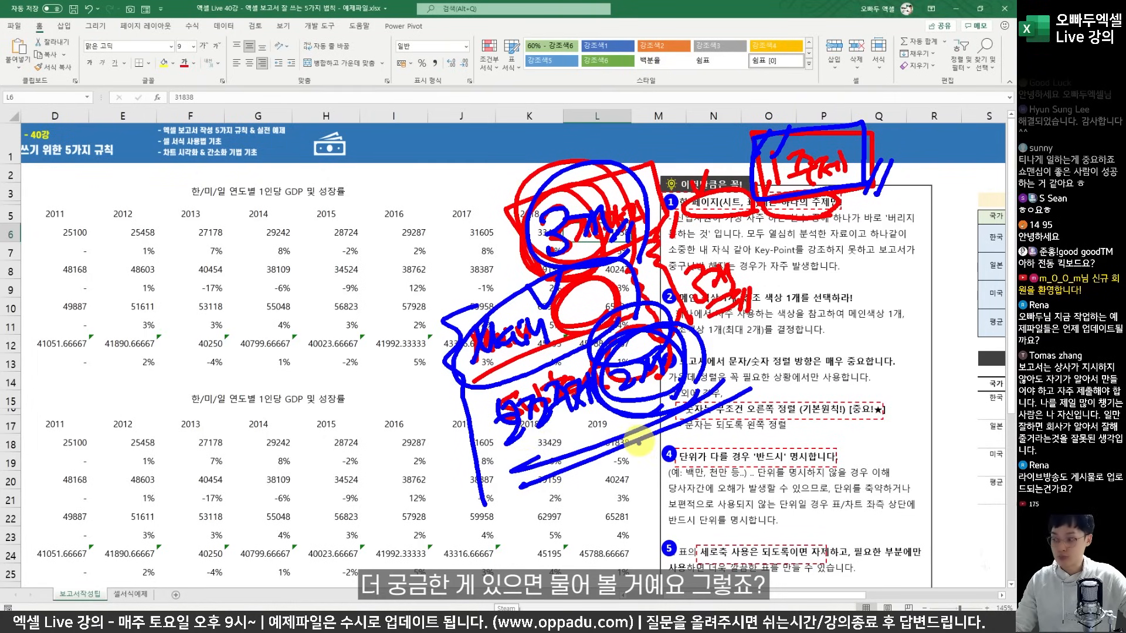
drag(655, 516, 665, 432)
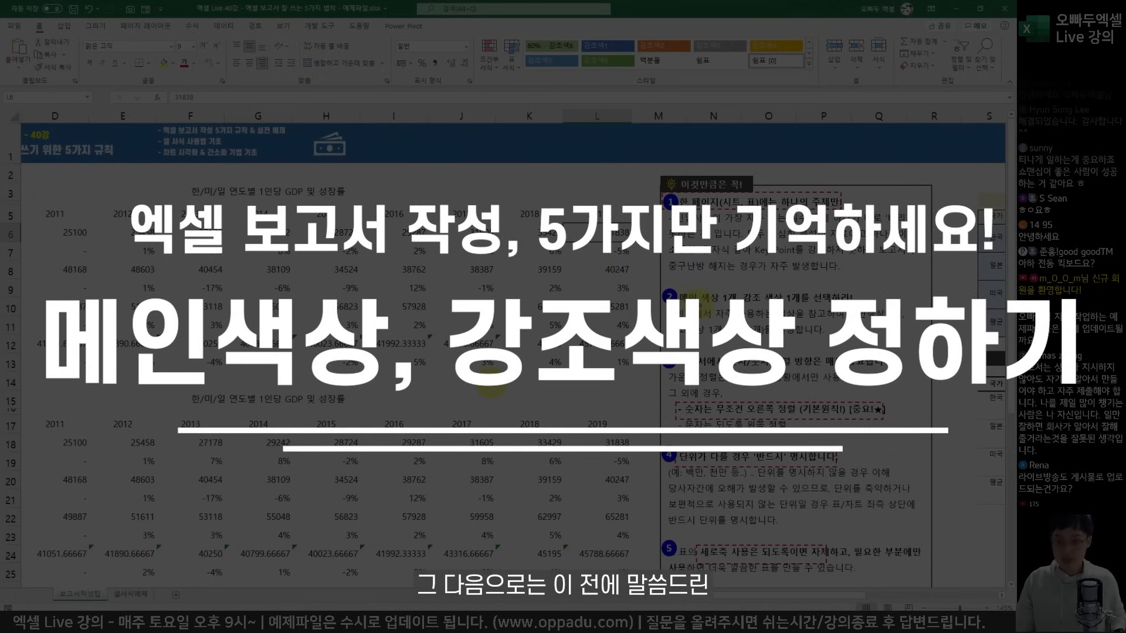
Step: Mark the main and accent colour wording of rule 2 in blue ink and handwrite 검은색 beside it
mouse_move(727, 308)
mouse_down()
mouse_move(654, 285)
mouse_move(734, 274)
mouse_move(710, 311)
mouse_up()
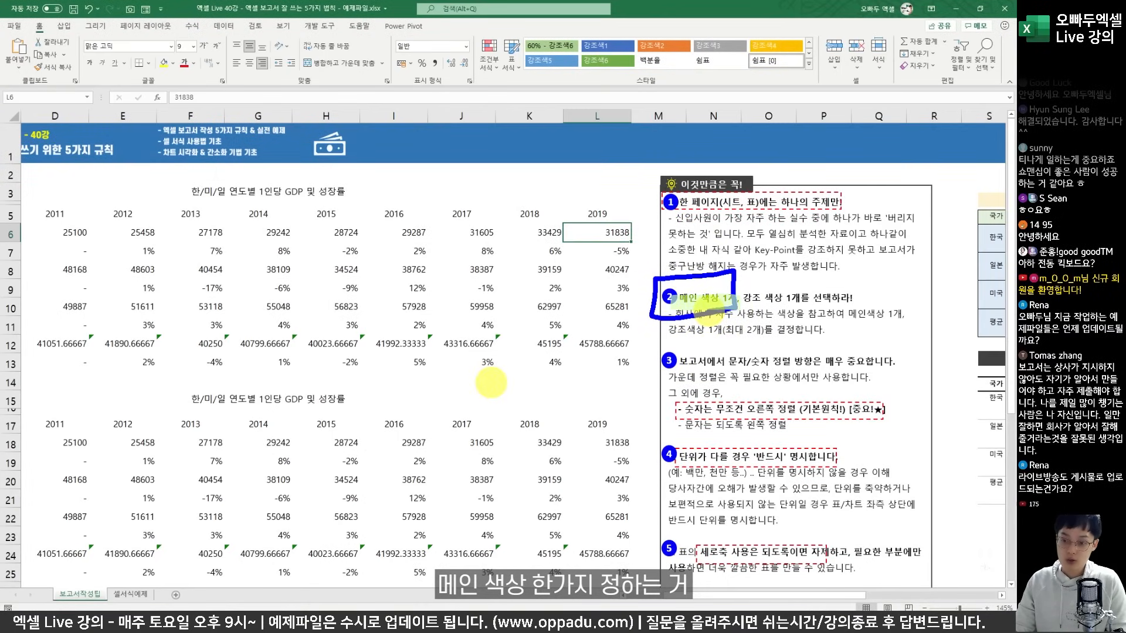
mouse_move(794, 311)
mouse_down()
mouse_move(738, 317)
mouse_move(804, 267)
mouse_move(808, 317)
mouse_move(818, 311)
mouse_up()
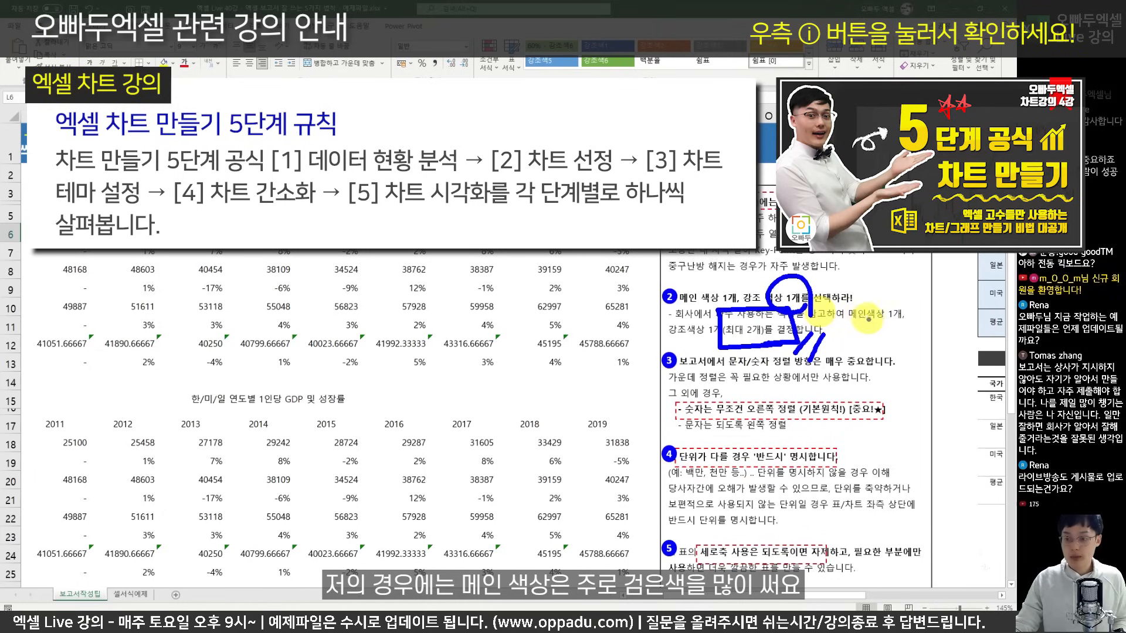
drag(866, 335, 897, 330)
mouse_move(850, 273)
mouse_down()
mouse_move(862, 293)
mouse_move(872, 281)
mouse_move(879, 306)
mouse_up()
drag(882, 271, 906, 303)
drag(910, 268, 940, 300)
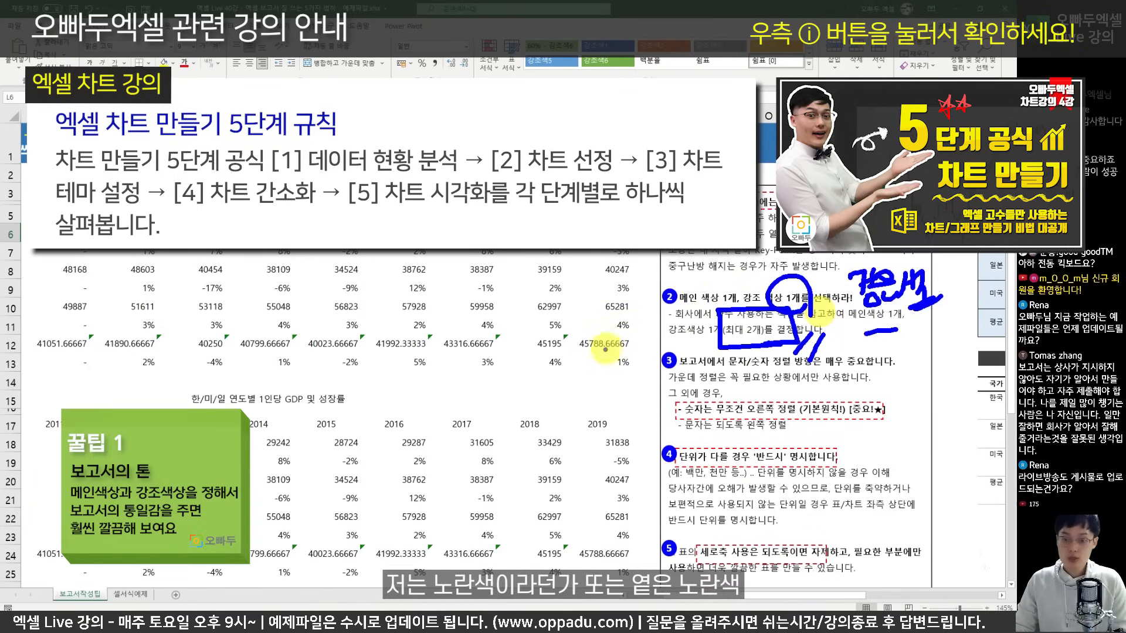
Step: Handwrite a two-line accent colour note over the table's 2019 column, beside rule 2
drag(599, 320, 619, 350)
drag(619, 322, 639, 346)
drag(649, 317, 666, 340)
drag(610, 378, 612, 378)
mouse_move(614, 377)
mouse_down()
mouse_move(626, 372)
mouse_move(632, 404)
mouse_up()
mouse_move(634, 359)
mouse_down()
mouse_move(655, 406)
mouse_move(662, 375)
mouse_up()
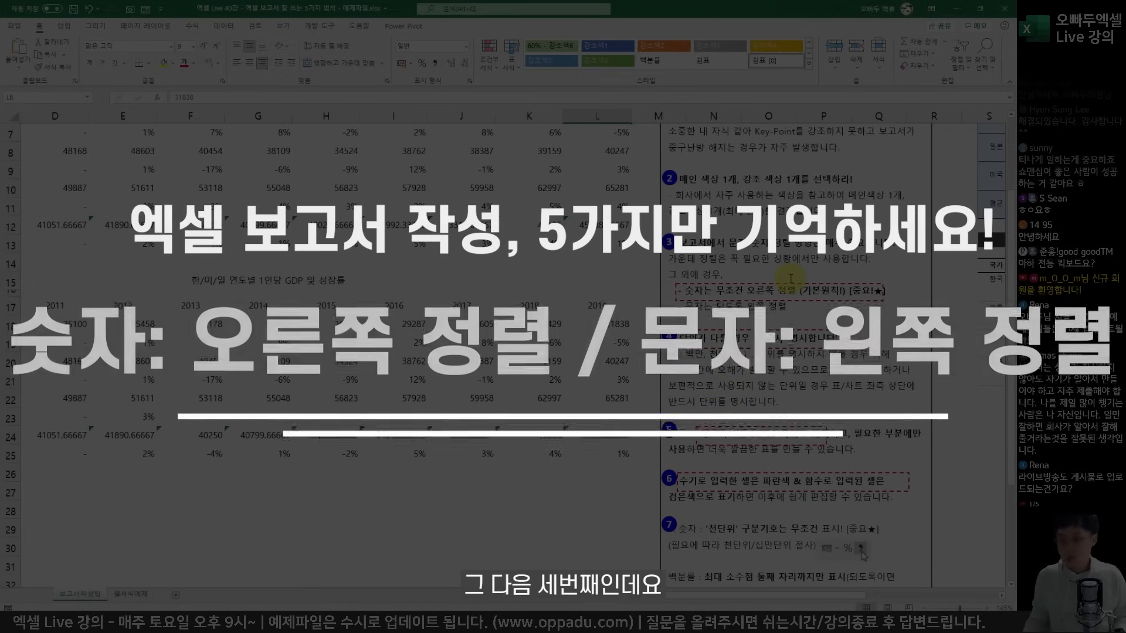
Step: Circle the alignment wording of rule 3 in blue ink and draw a star beside it
mouse_move(746, 256)
mouse_down()
mouse_move(788, 223)
mouse_move(777, 255)
mouse_up()
mouse_move(699, 236)
mouse_down()
mouse_move(731, 212)
mouse_move(701, 236)
mouse_up()
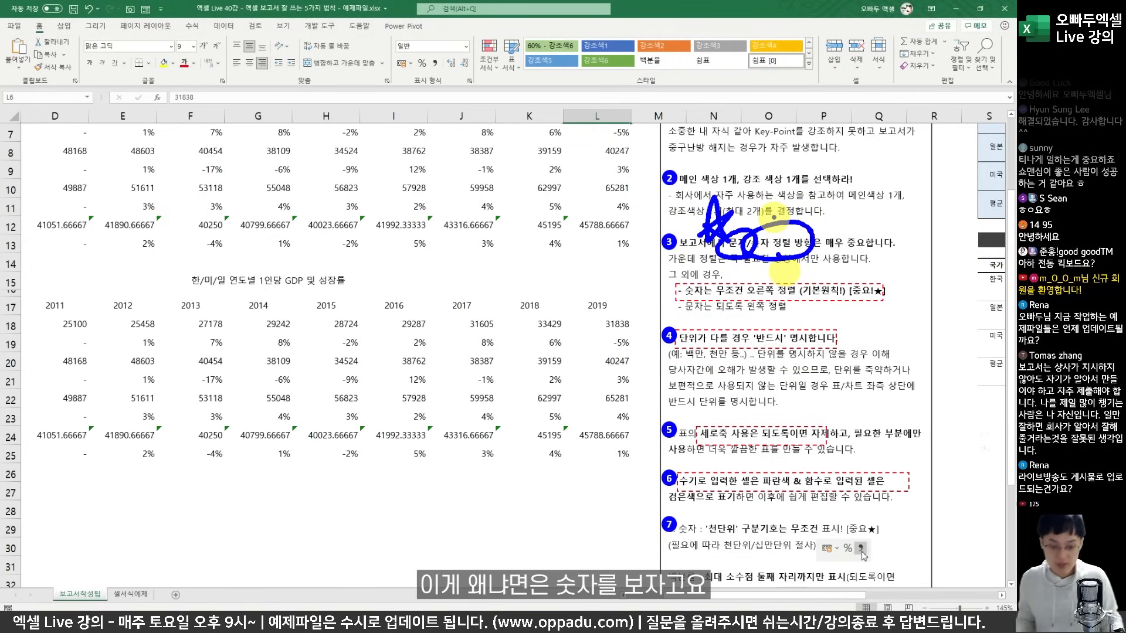
Step: Switch to the 통합 문서1 workbook and apply thousands separators to the numbers in A1:B15
key(alt+Tab)
drag(111, 154, 117, 477)
drag(264, 148, 300, 480)
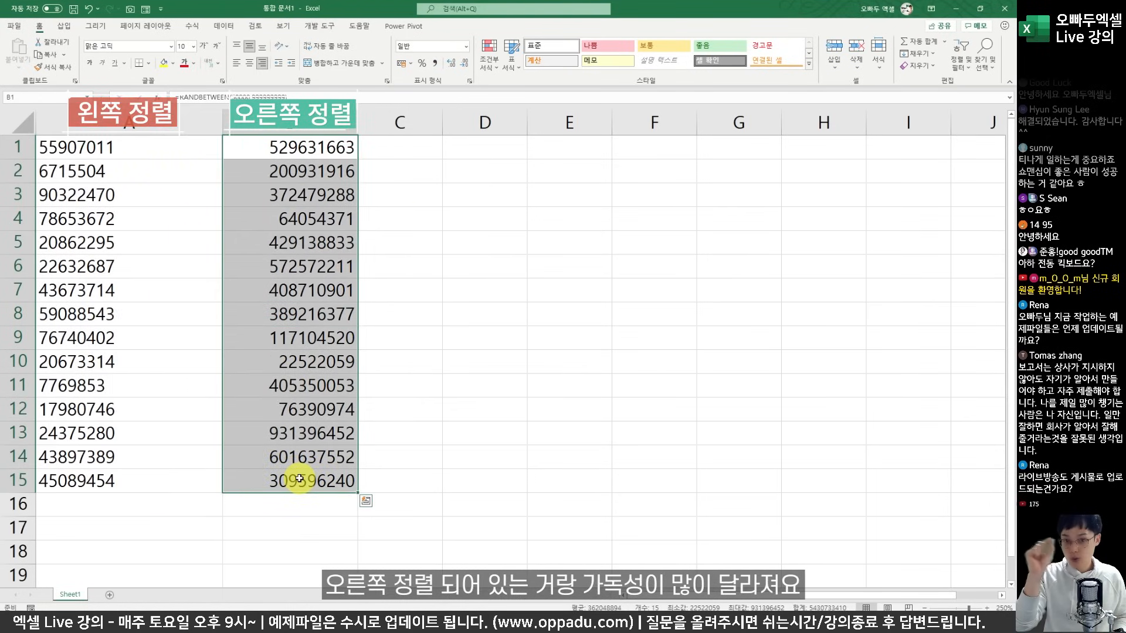
drag(130, 150, 289, 476)
key(ctrl+shift+1)
click(170, 192)
click(164, 152)
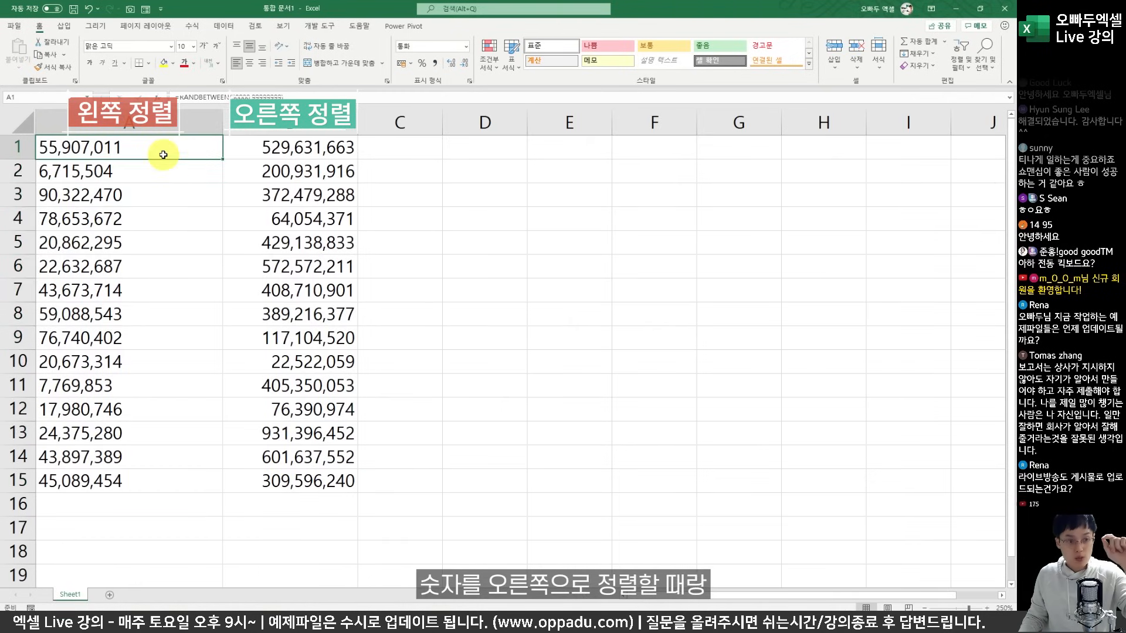
Step: Center-align the numbers in A1:B15
drag(264, 147, 265, 171)
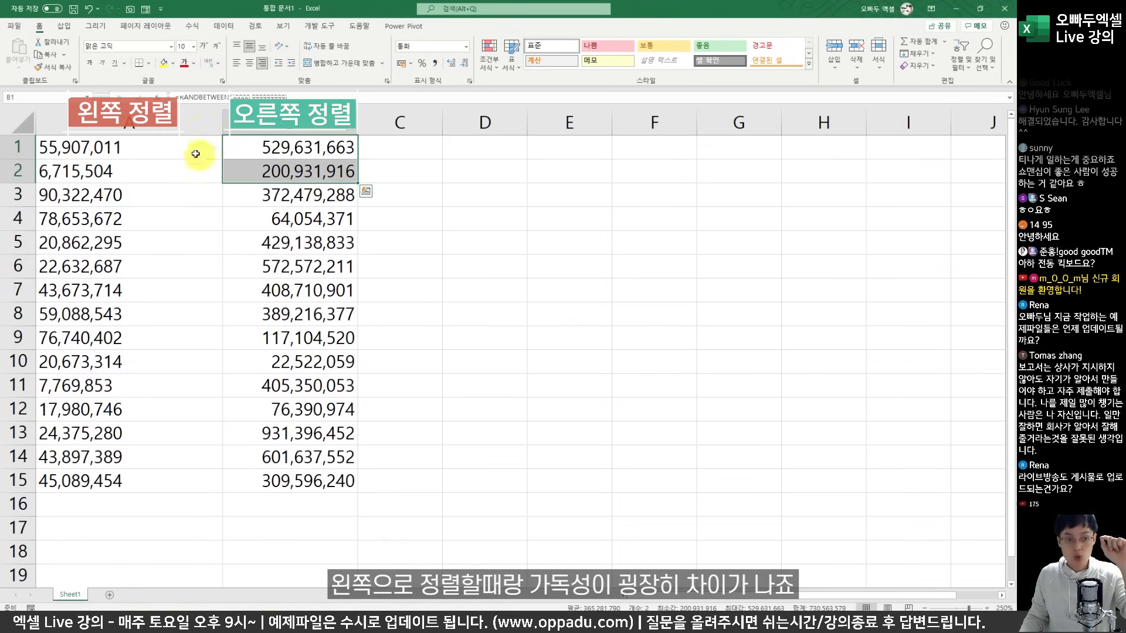
drag(194, 151, 289, 249)
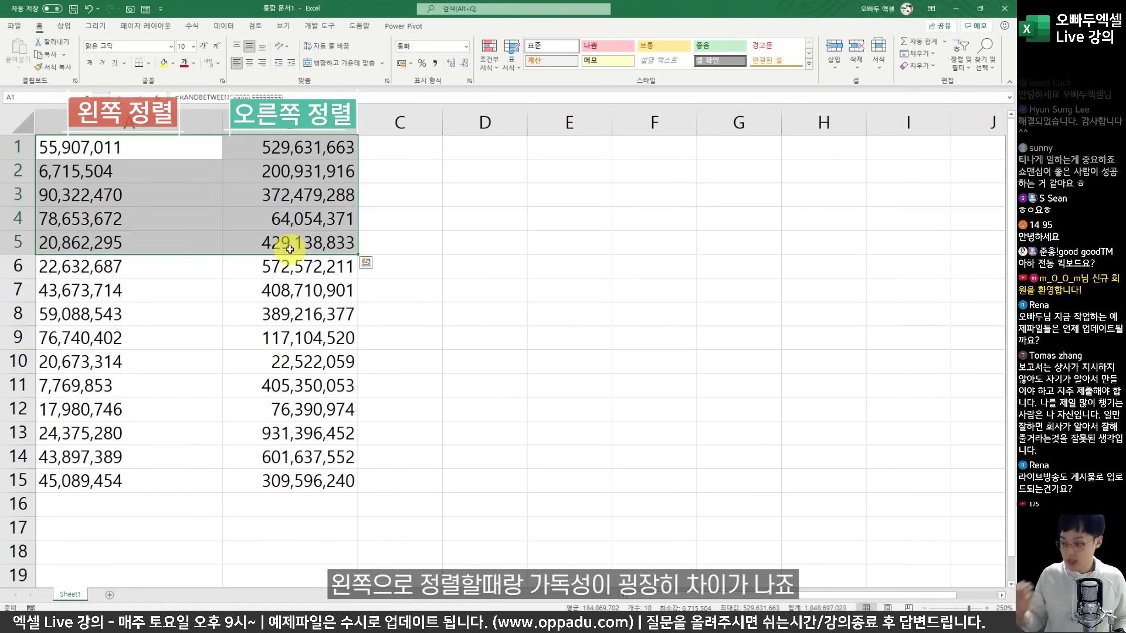
shift+click(299, 478)
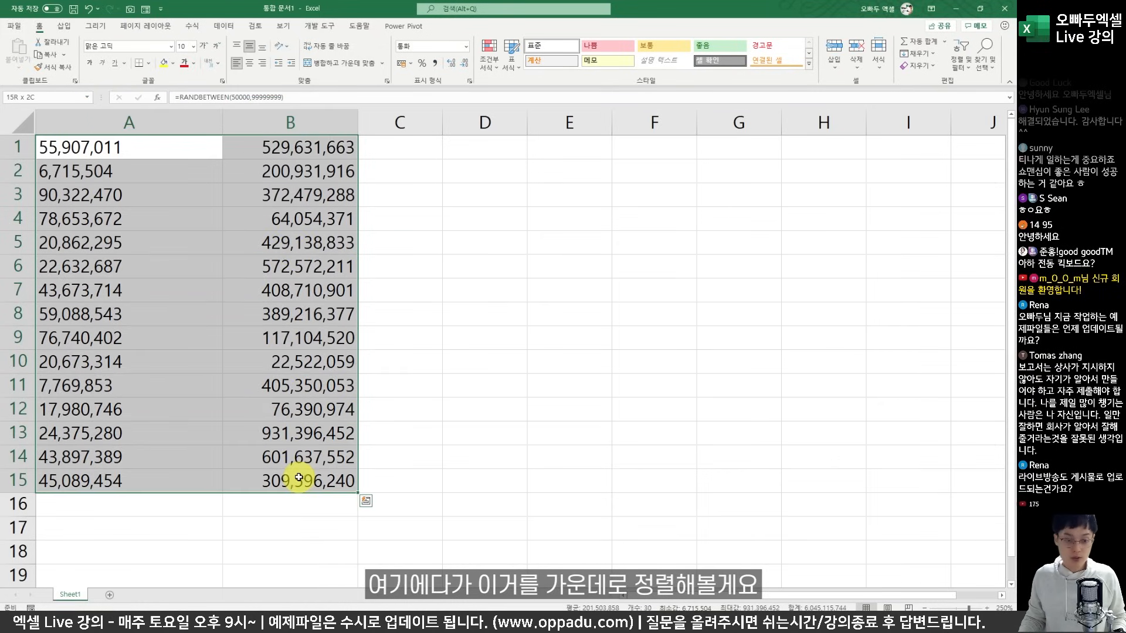
click(253, 63)
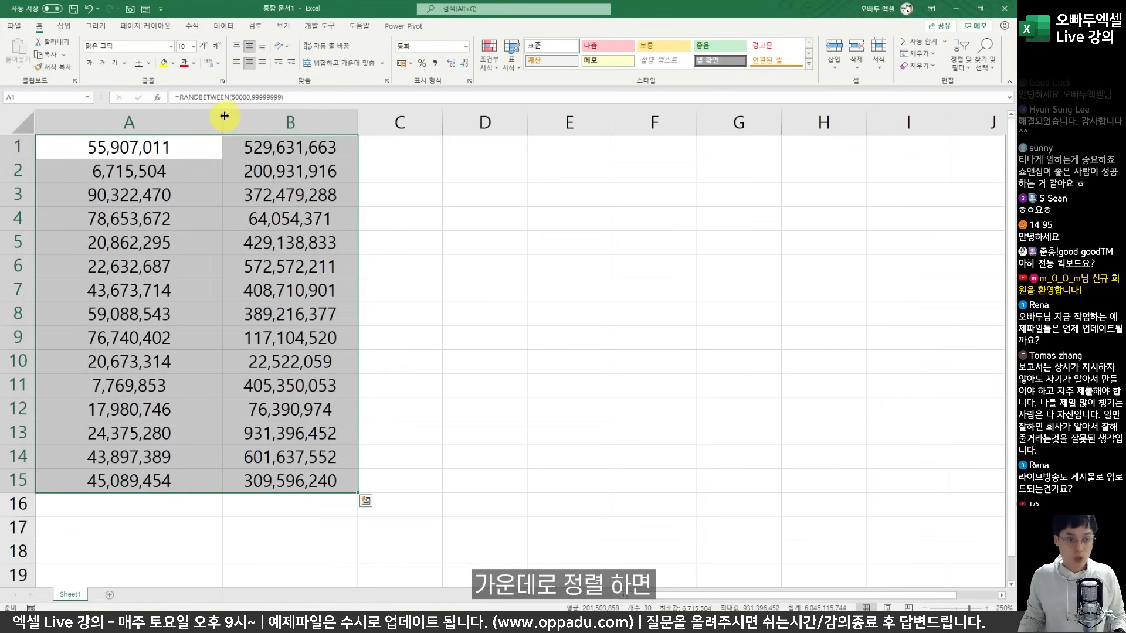
Step: Widen columns A and B to compare the centered numbers
drag(223, 123, 275, 122)
click(343, 219)
drag(413, 125, 474, 125)
click(455, 186)
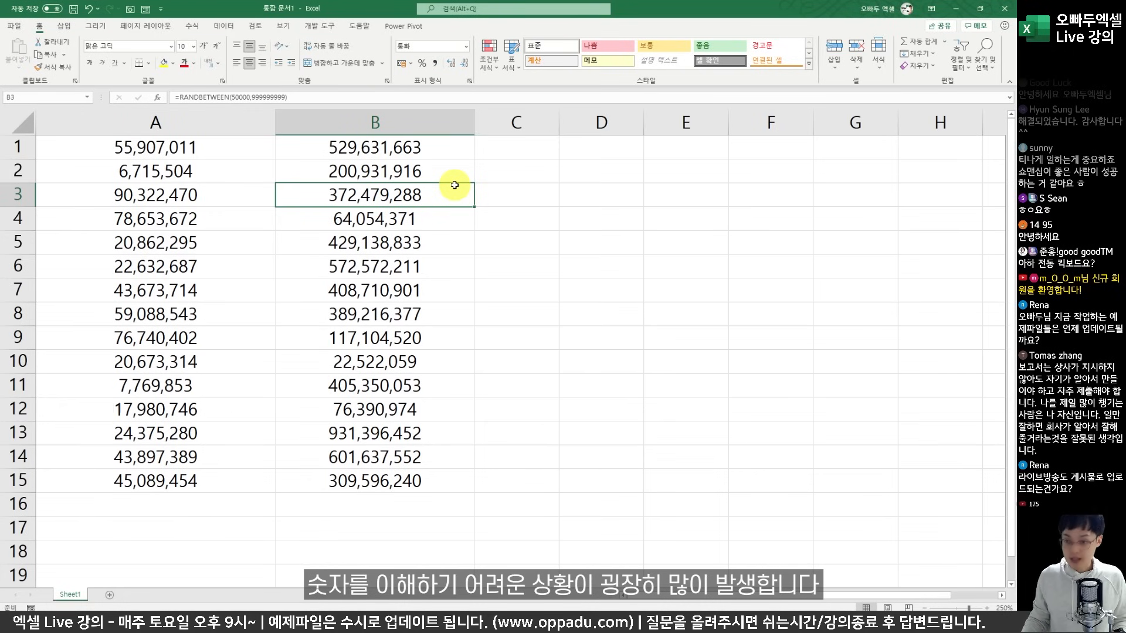
Step: Switch back to the 엑셀 Live 40강 report-writing example workbook
key(alt+Tab)
key(alt+Tab)
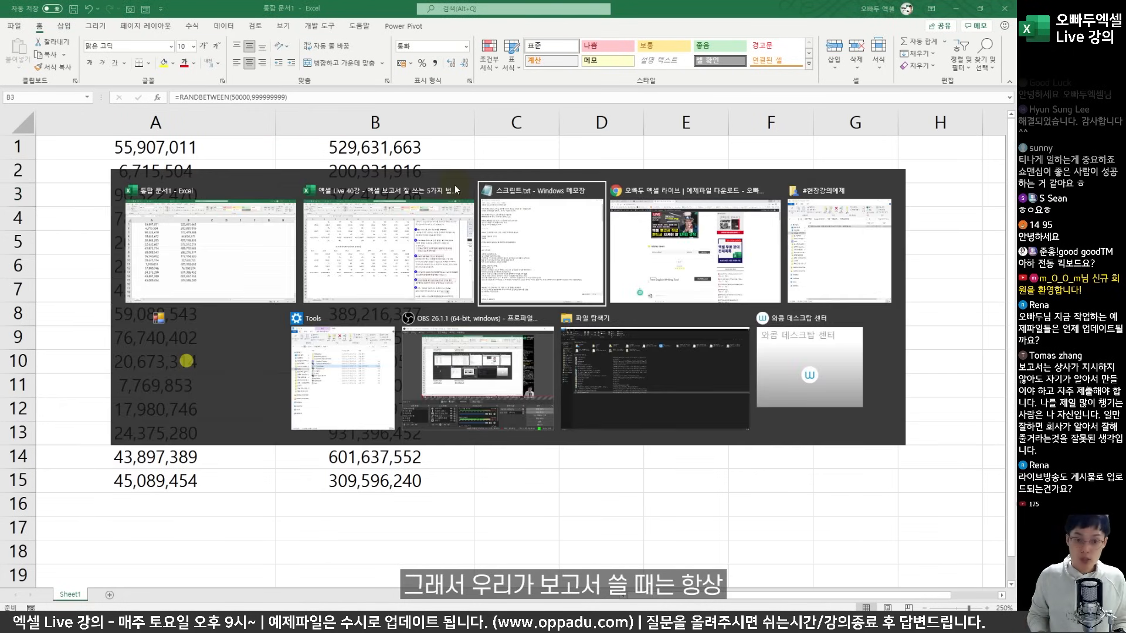
click(455, 190)
Step: Box and mark the rule 3 line on right-aligning numbers with the pen, and clear the markup
drag(672, 277, 857, 306)
mouse_move(802, 261)
mouse_down()
mouse_move(814, 281)
mouse_move(828, 255)
mouse_up()
drag(850, 303, 849, 287)
mouse_move(730, 283)
mouse_down()
mouse_move(784, 236)
mouse_move(788, 255)
mouse_up()
key(Escape)
Step: Draw a blue box around 왼쪽 정렬 in rule 3's text alignment line, and clear the markup
key(ctrl+2)
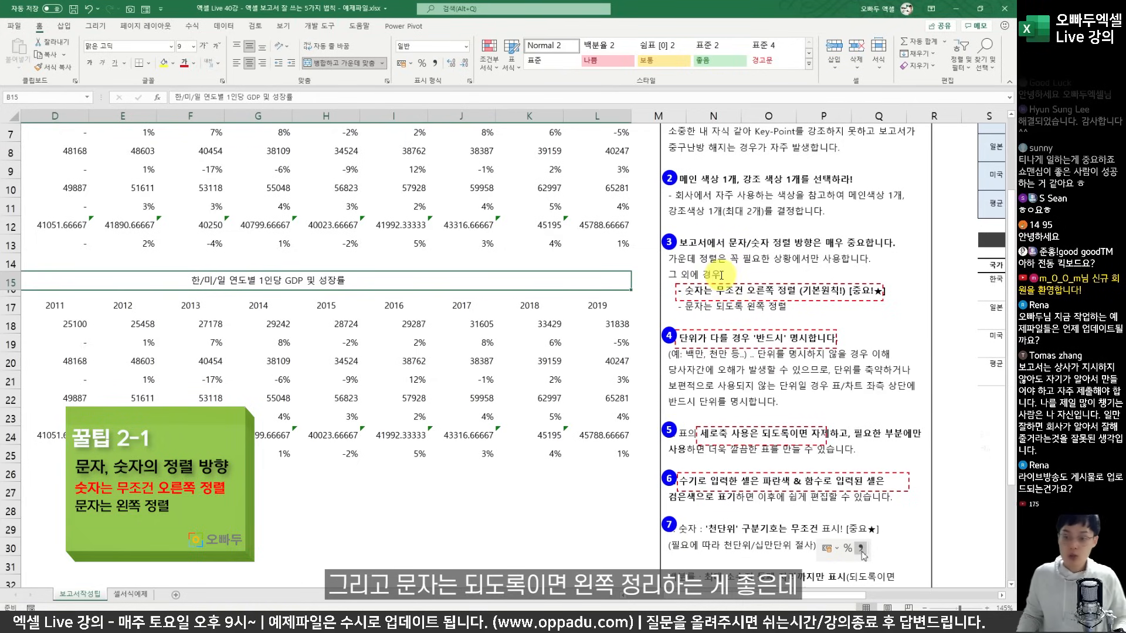
drag(739, 289, 794, 317)
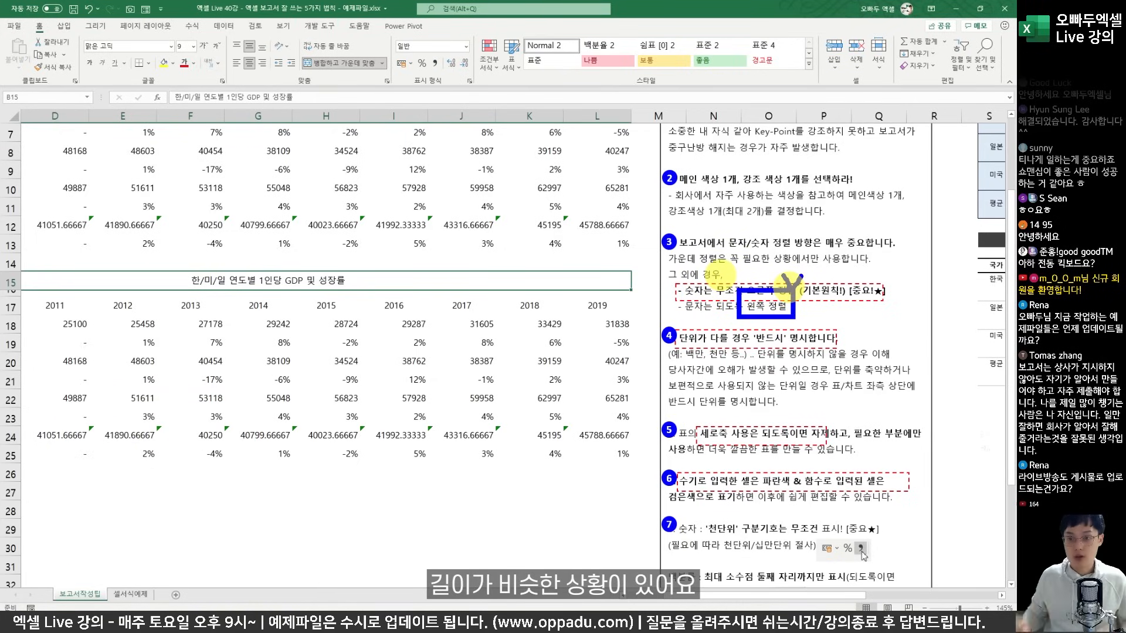
key(Escape)
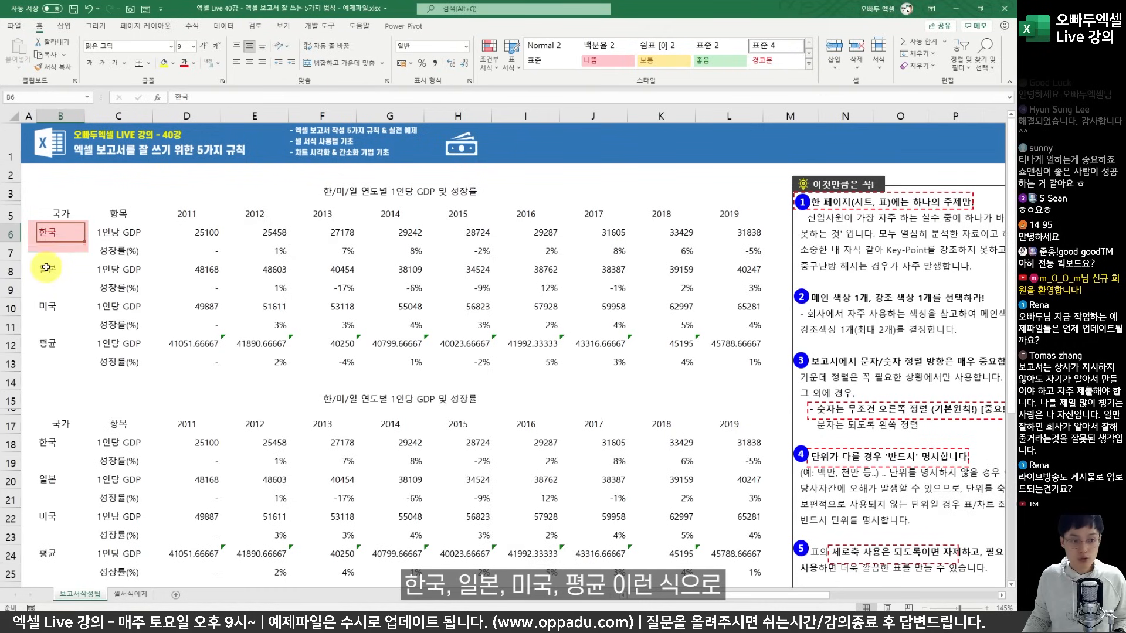
Step: Go through the labels 일본, 미국 and 평균 in the first table's country column to examine their alignment
click(47, 270)
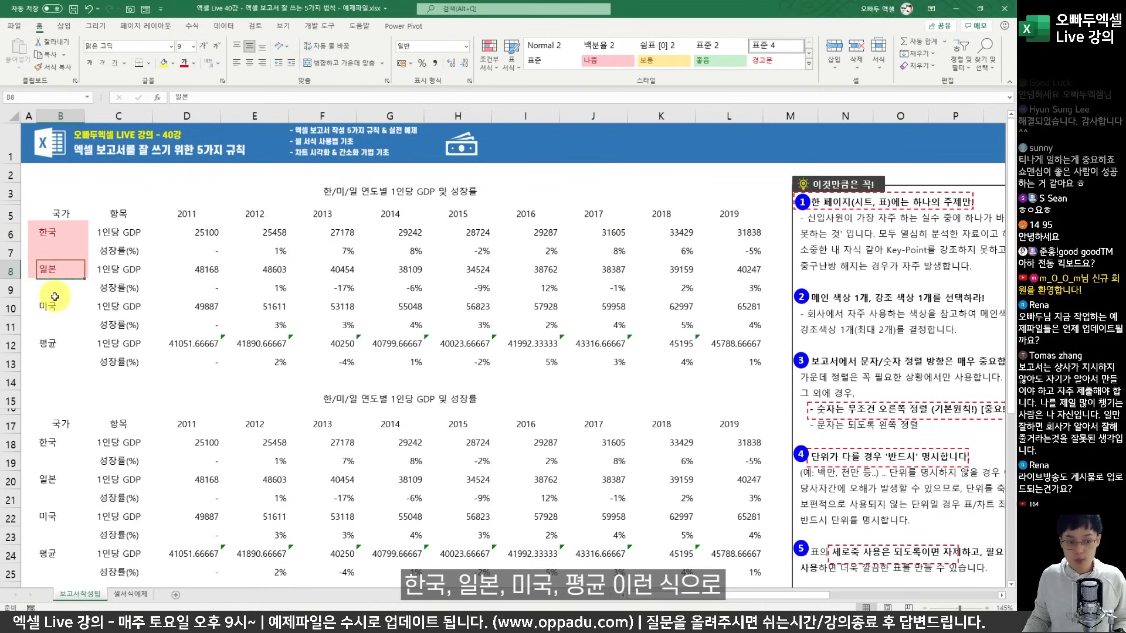
click(52, 304)
click(48, 344)
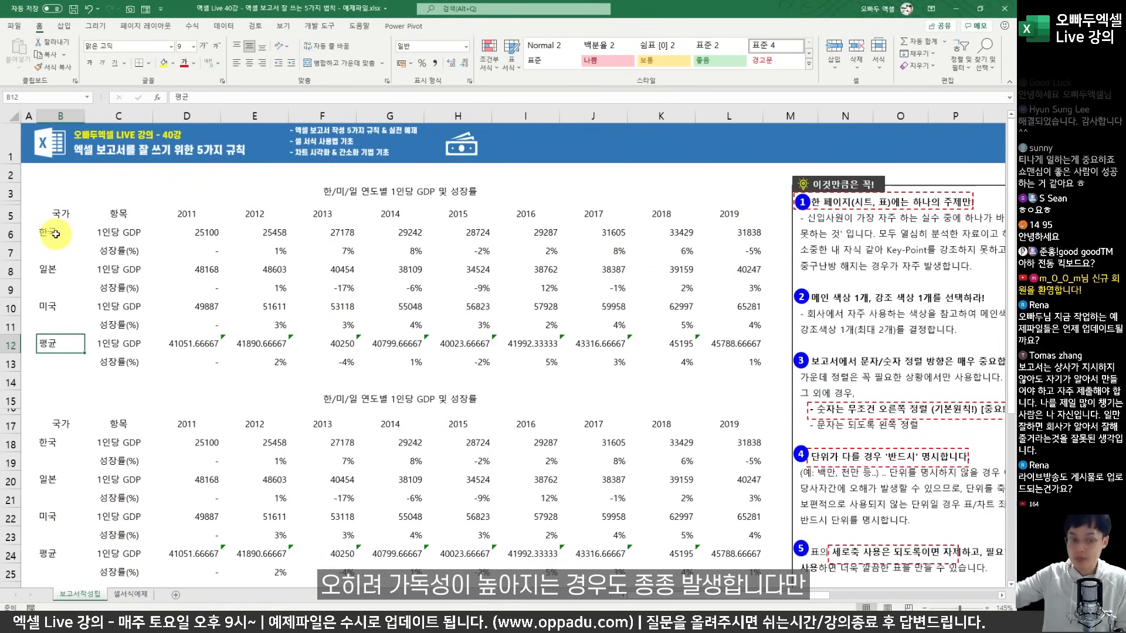
Step: Annotate rule 4 with a handwritten ppm note, axis lines and a red box with star around the unit note, and clear the markup
scroll(463, 306, down, 1)
scroll(463, 306, right, 1)
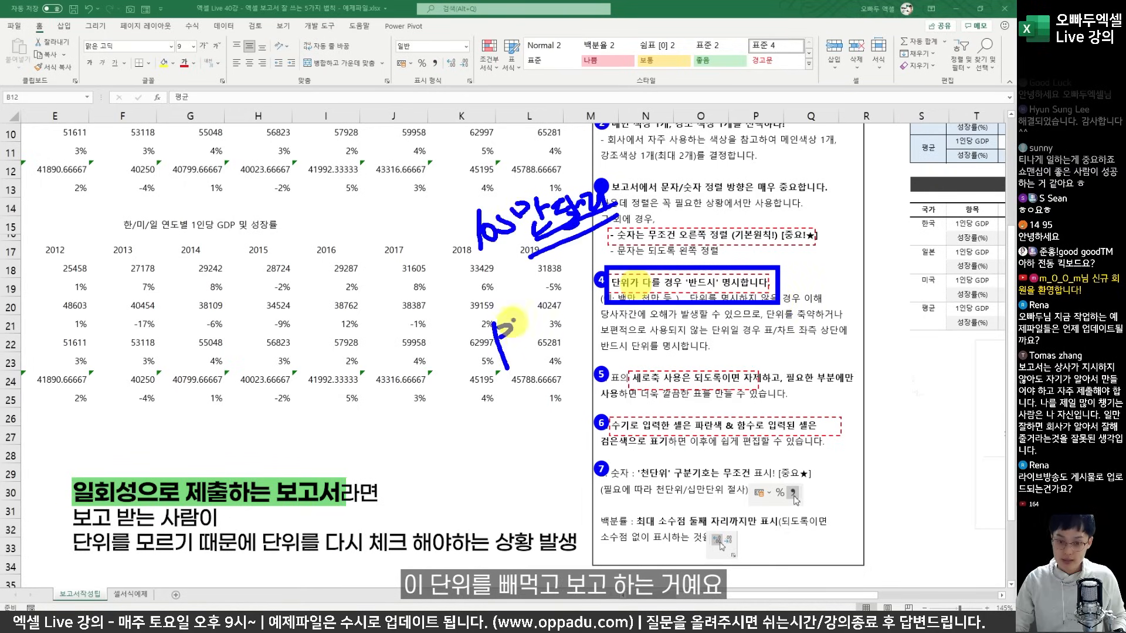
drag(511, 322, 551, 306)
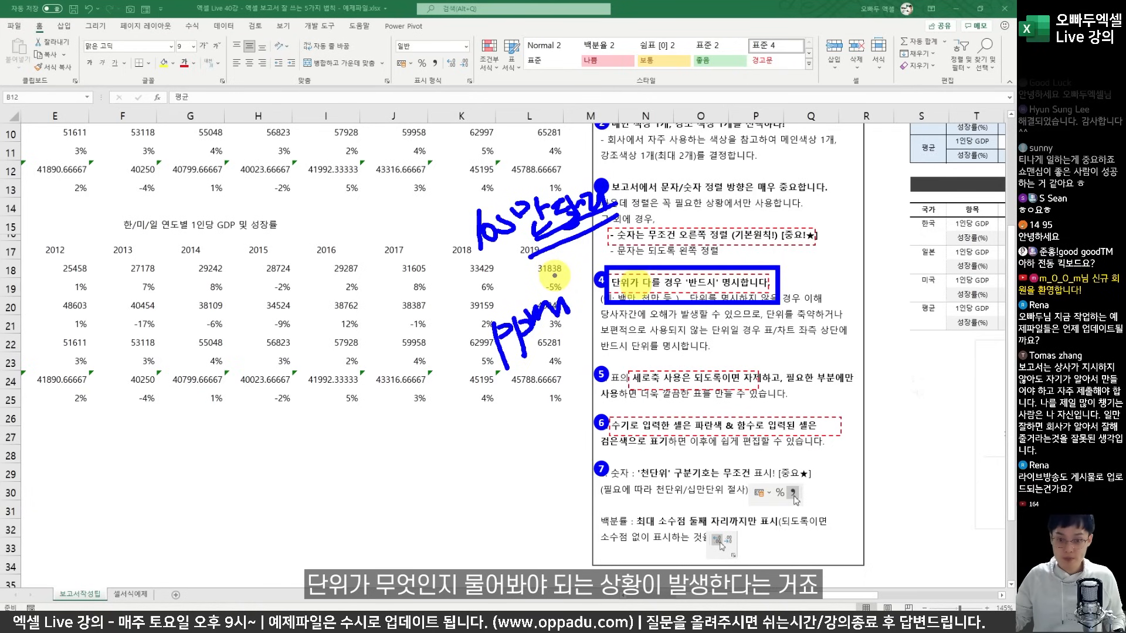
drag(630, 213, 446, 196)
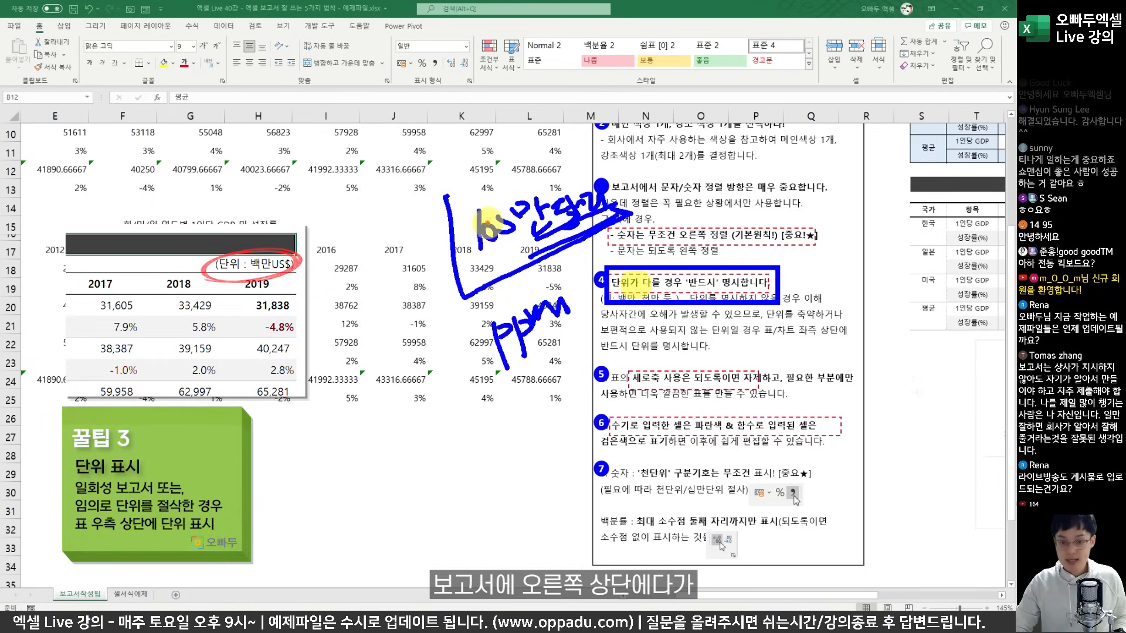
drag(476, 218, 570, 251)
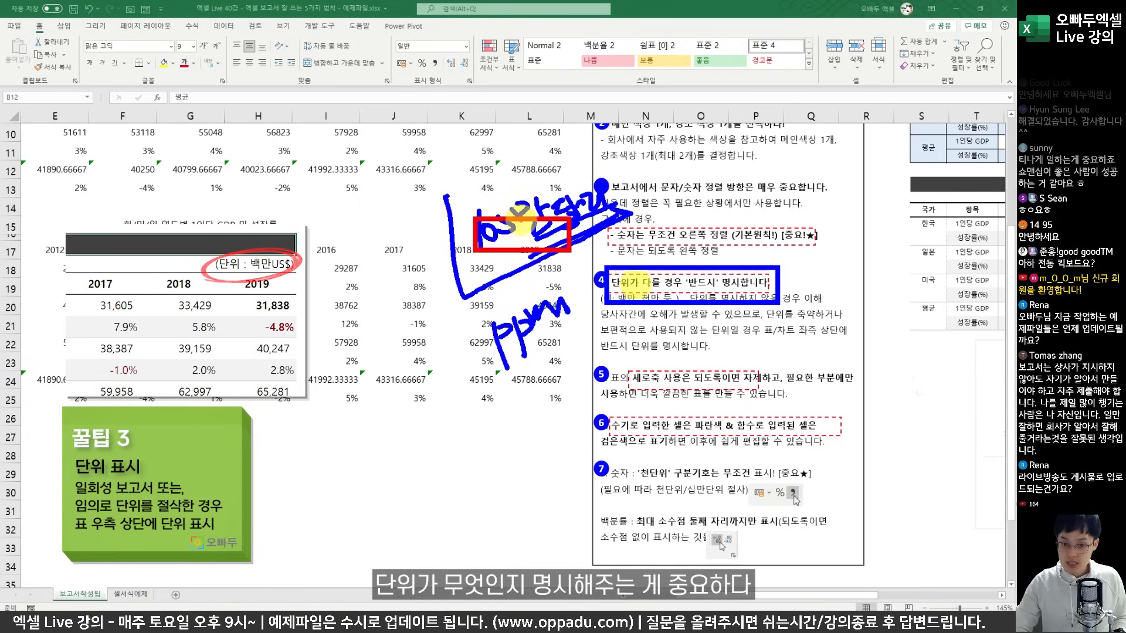
drag(551, 185, 549, 202)
drag(466, 224, 451, 206)
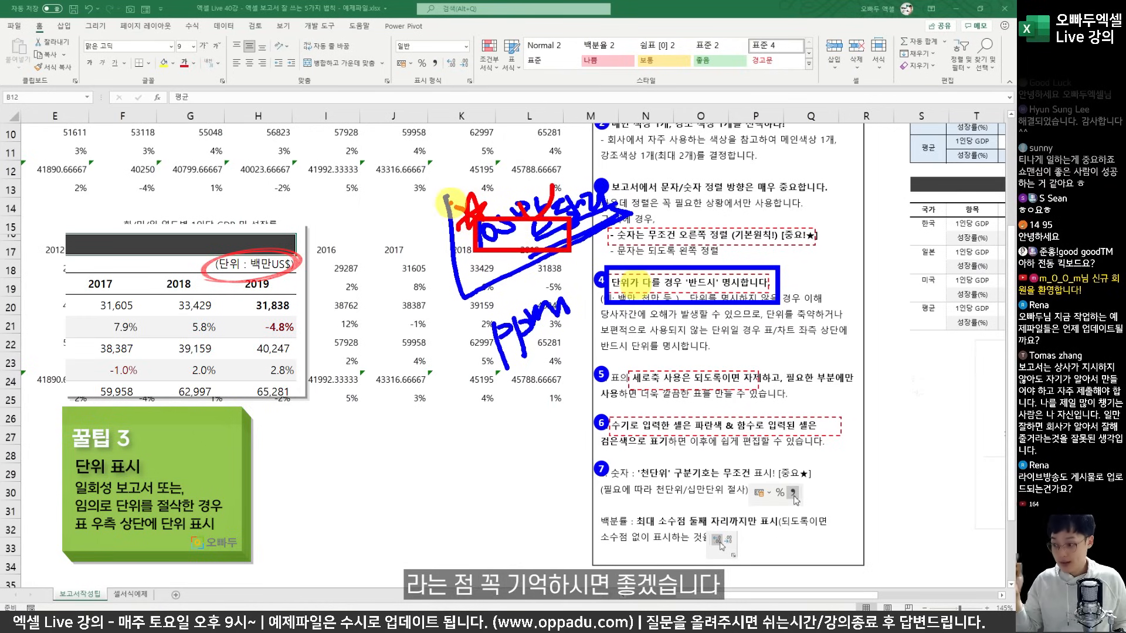
key(Escape)
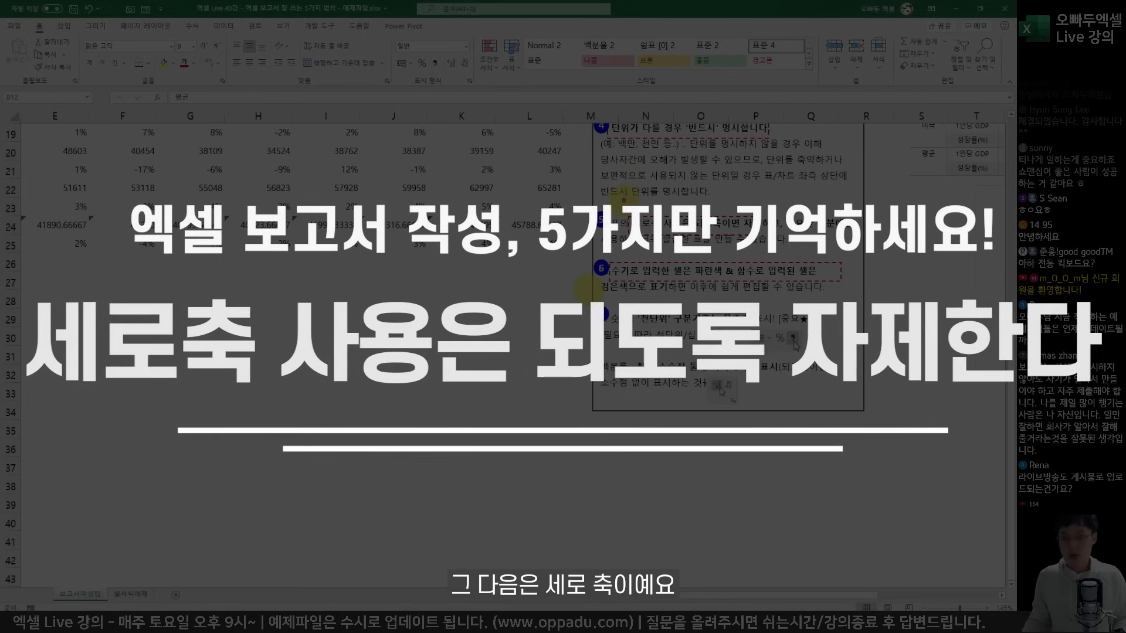
Step: Draw red boxes around rule 5 on avoiding vertical lines and rule 6 on cell colours, and tick rule 6
drag(668, 221, 766, 239)
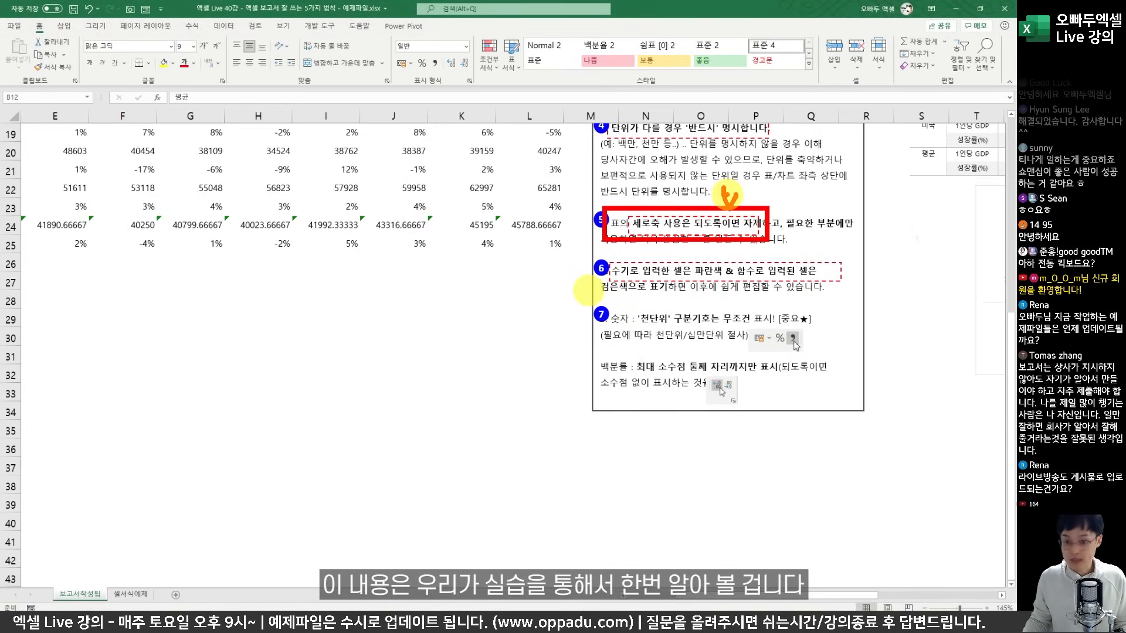
scroll(588, 289, down, 1)
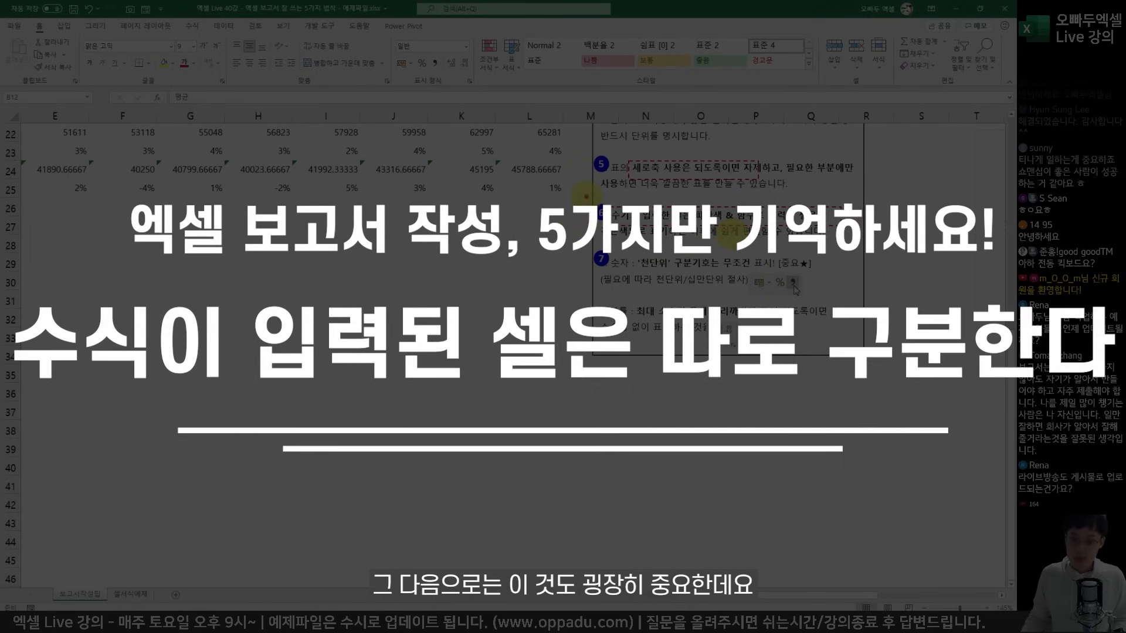
drag(586, 197, 857, 244)
drag(807, 182, 826, 189)
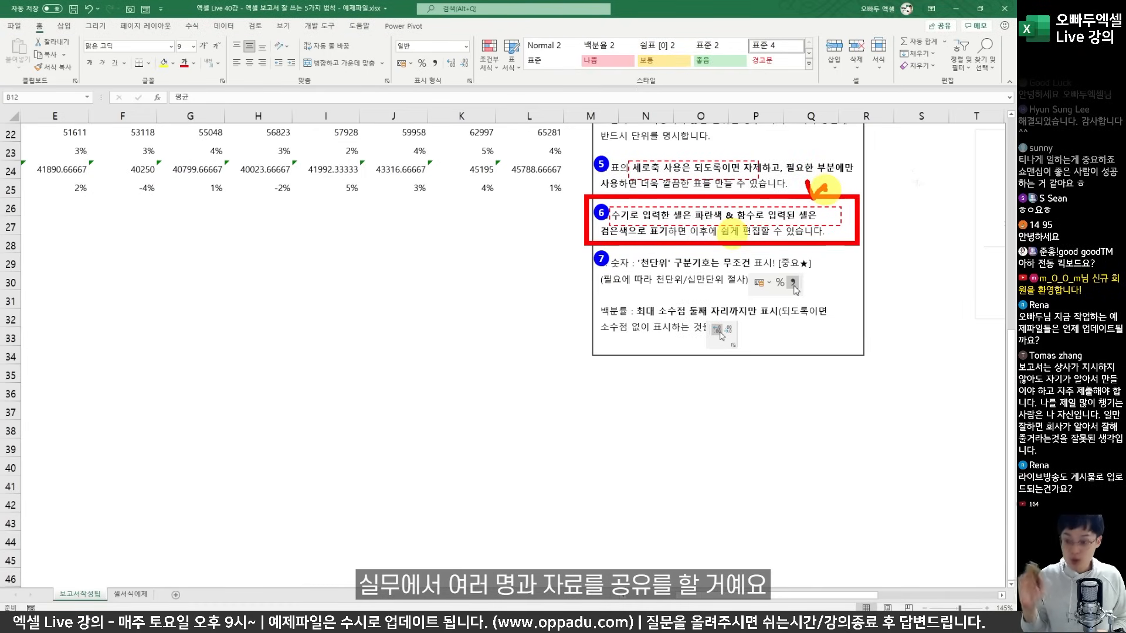
Step: Circle the second table's 2016 figures in blue beside the sketched people A and B, add a handwritten note, and clear the markup
mouse_move(402, 218)
mouse_down()
mouse_move(390, 226)
mouse_move(297, 176)
mouse_move(375, 161)
mouse_move(369, 182)
mouse_up()
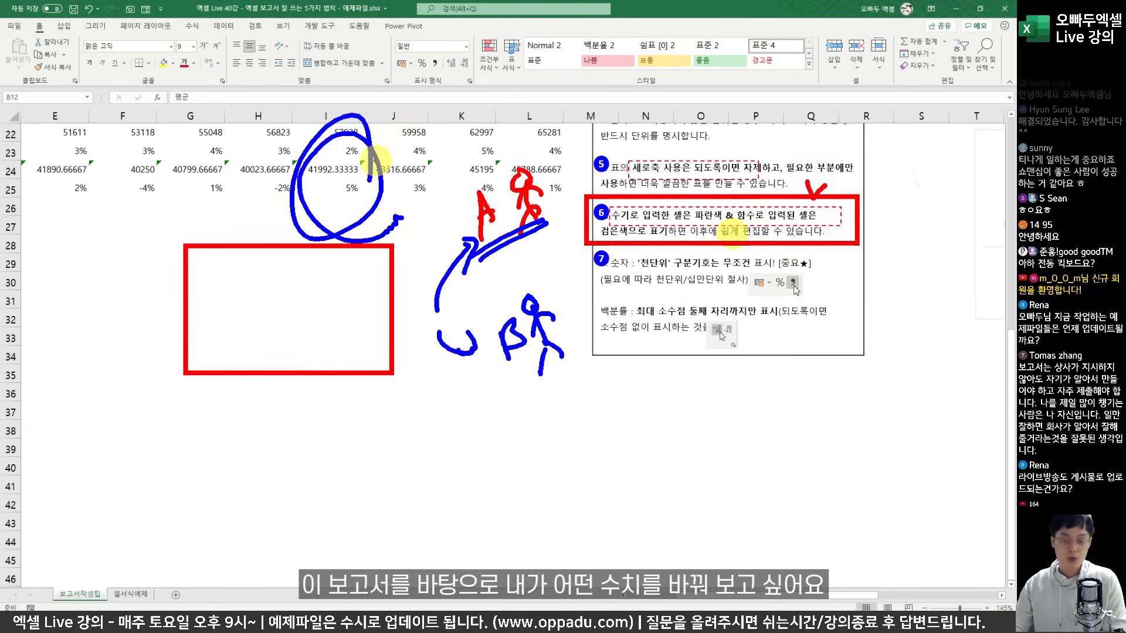
mouse_move(447, 139)
mouse_down()
mouse_move(446, 153)
mouse_move(468, 148)
mouse_up()
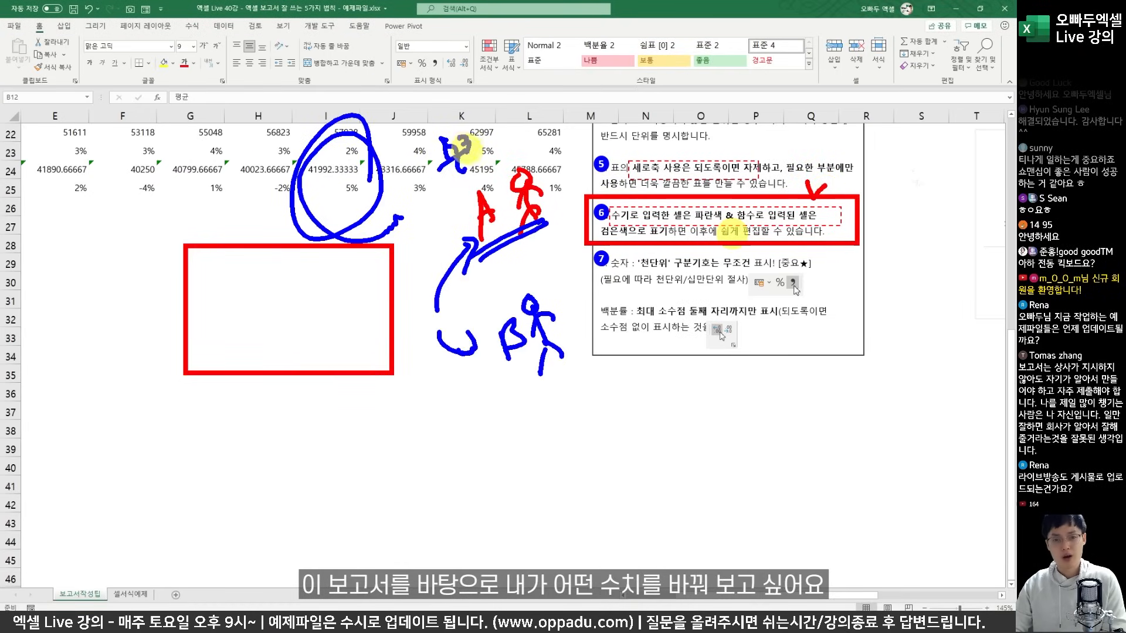
key(Escape)
Step: Select the US 2014 GDP cell and Japan's 2014 growth rate cell in the first table to compare typed and formula values
scroll(487, 261, left, 2)
scroll(487, 261, up, 7)
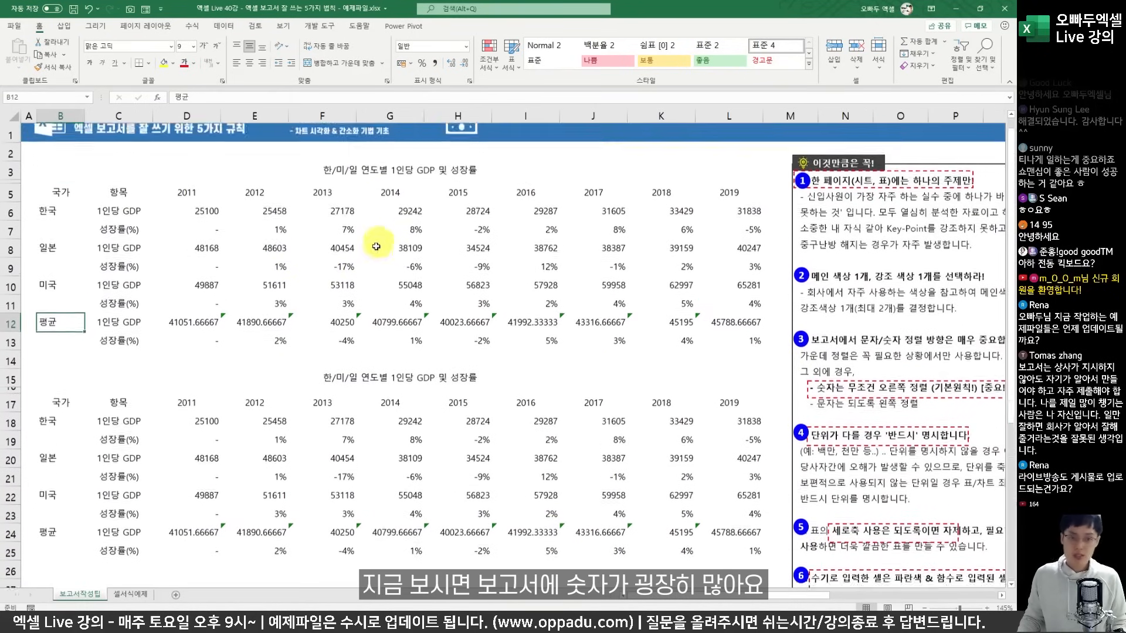
click(387, 307)
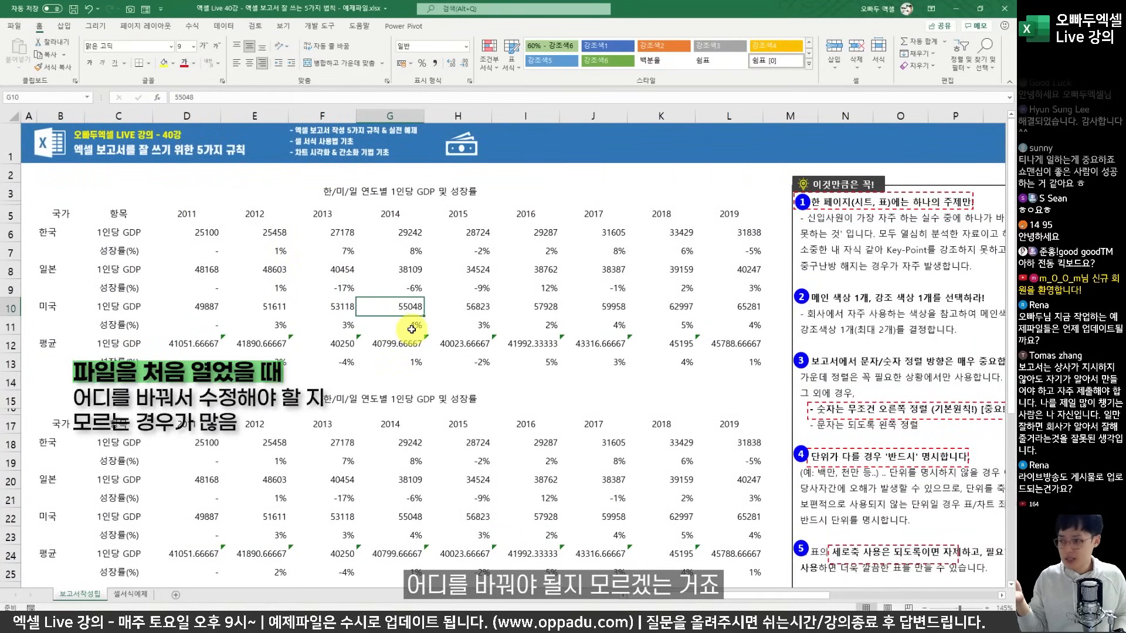
click(416, 284)
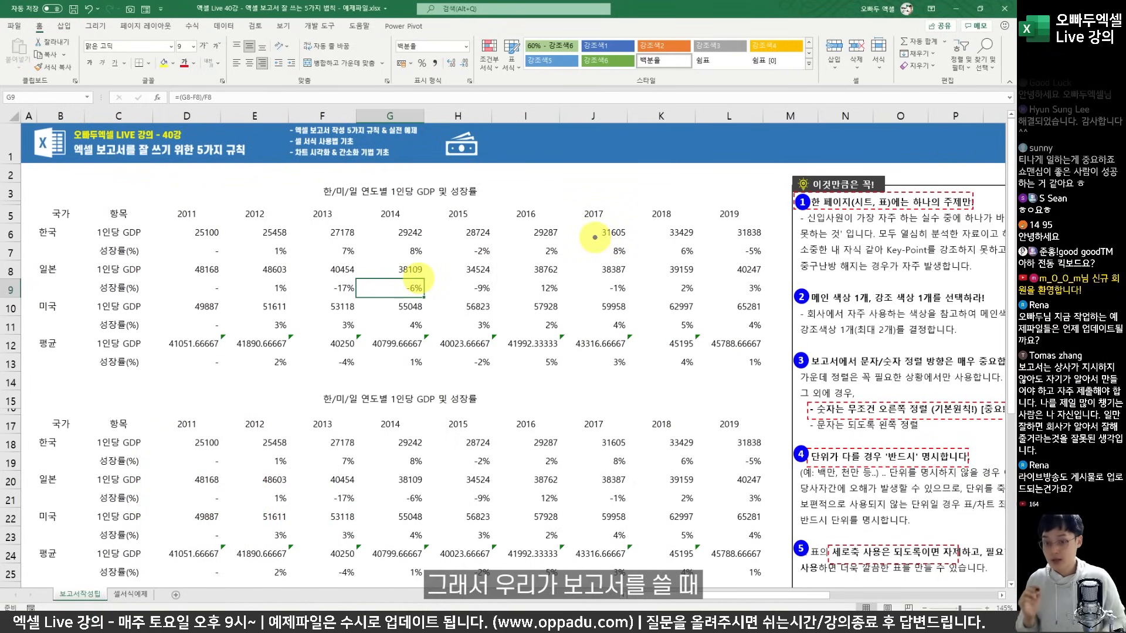
Step: Tick rule 6 and mark its text on blue manual cells and black formula cells with the pen, and clear the markup
scroll(610, 264, down, 6)
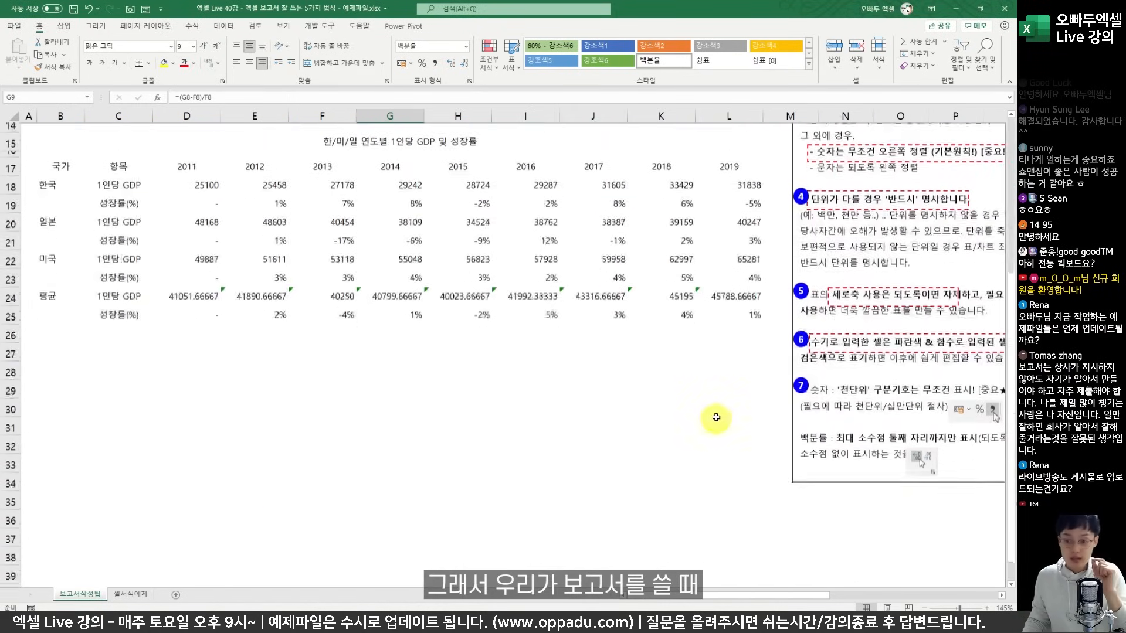
drag(526, 251, 542, 247)
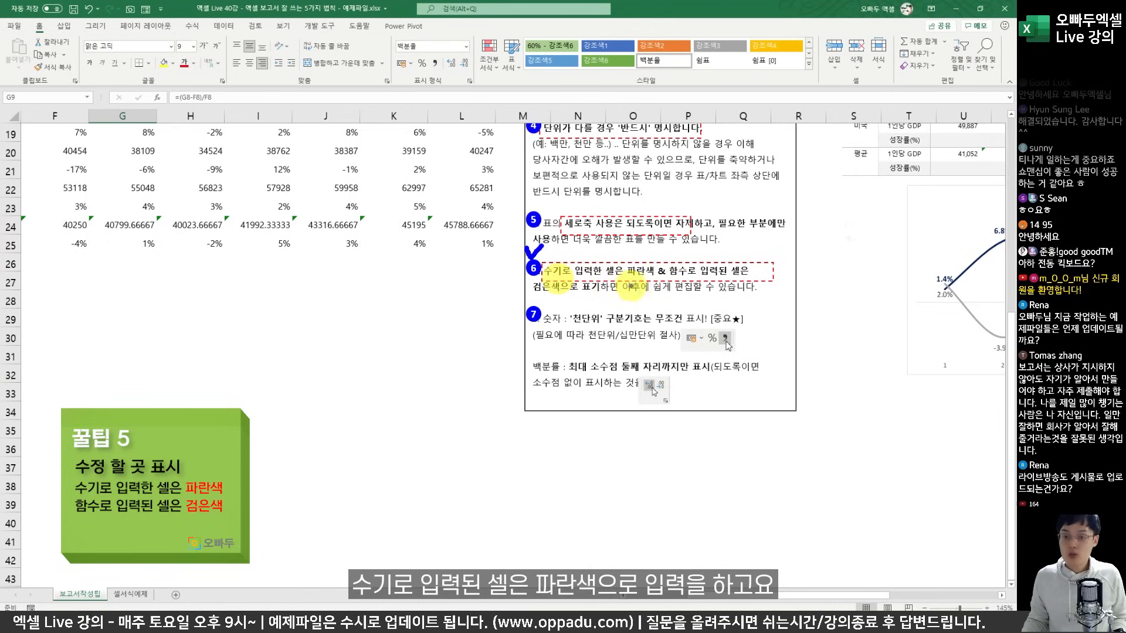
mouse_move(649, 287)
mouse_down()
mouse_move(529, 257)
mouse_move(584, 247)
mouse_up()
mouse_move(661, 255)
mouse_down()
mouse_move(702, 285)
mouse_move(753, 286)
mouse_up()
mouse_move(536, 297)
mouse_down()
mouse_move(520, 301)
mouse_move(559, 274)
mouse_move(595, 287)
mouse_up()
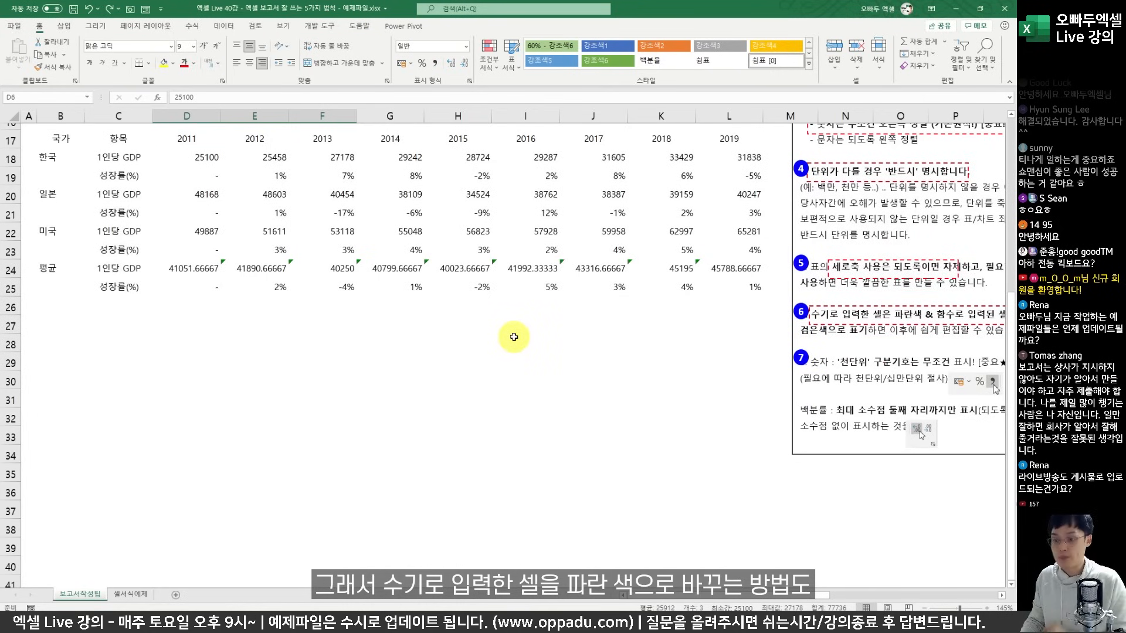
Step: Box and mark rule 7's line on always showing the thousands separator with the pen, and clear the markup
scroll(515, 336, right, 2)
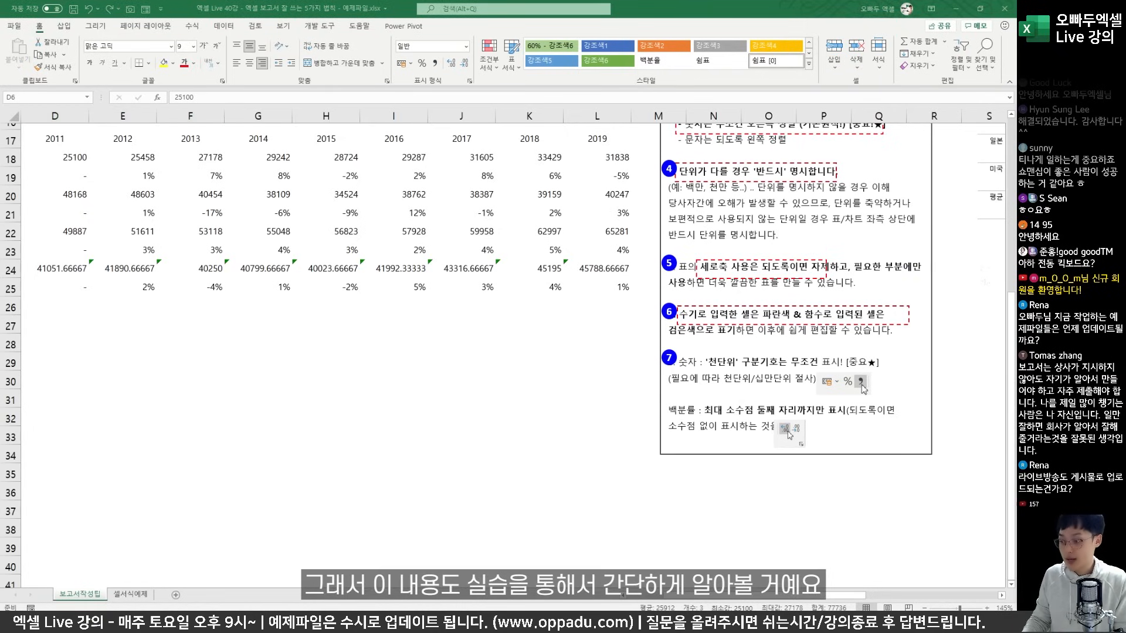
scroll(598, 332, down, 1)
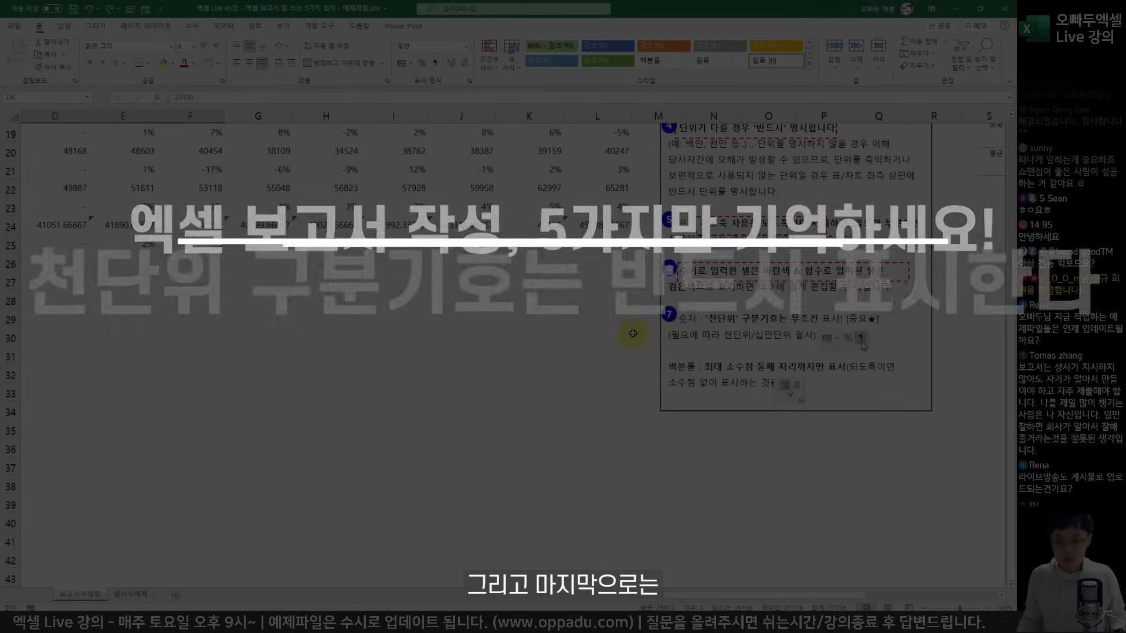
drag(660, 301, 886, 350)
drag(616, 271, 657, 251)
mouse_move(695, 321)
mouse_down()
mouse_move(839, 322)
mouse_move(685, 324)
mouse_move(734, 287)
mouse_up()
key(Escape)
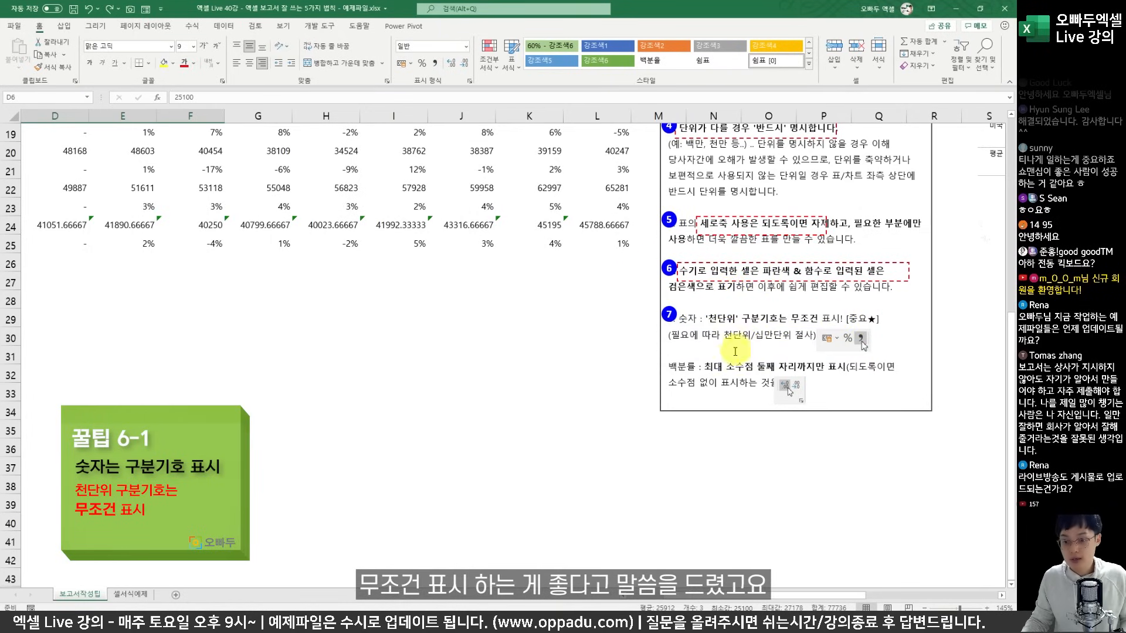
Step: Draw a blue box with a tick around rule 7's percentage line on two decimal places, mark its text, and clear the markup
drag(660, 349, 866, 402)
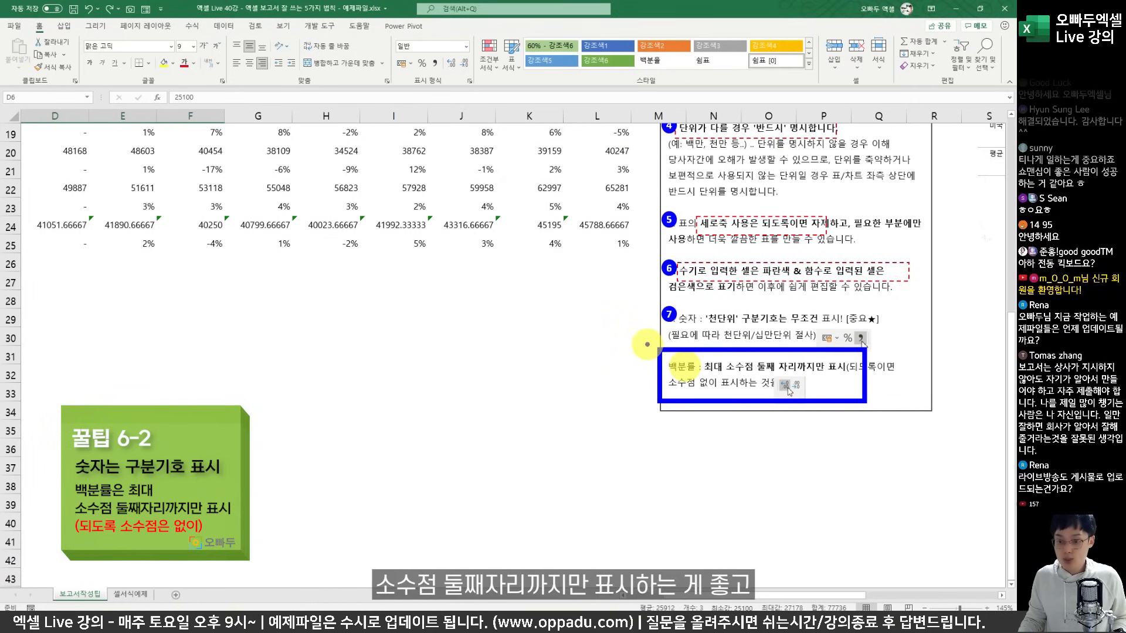
mouse_move(646, 338)
mouse_down()
mouse_move(656, 347)
mouse_move(671, 328)
mouse_up()
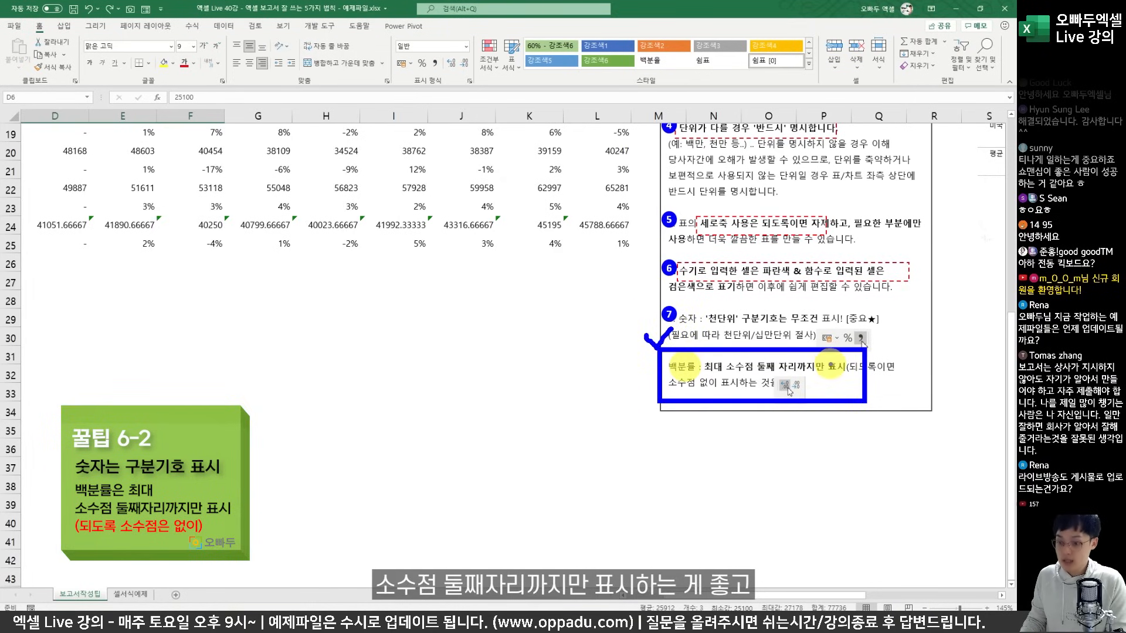
drag(854, 383, 816, 371)
key(Escape)
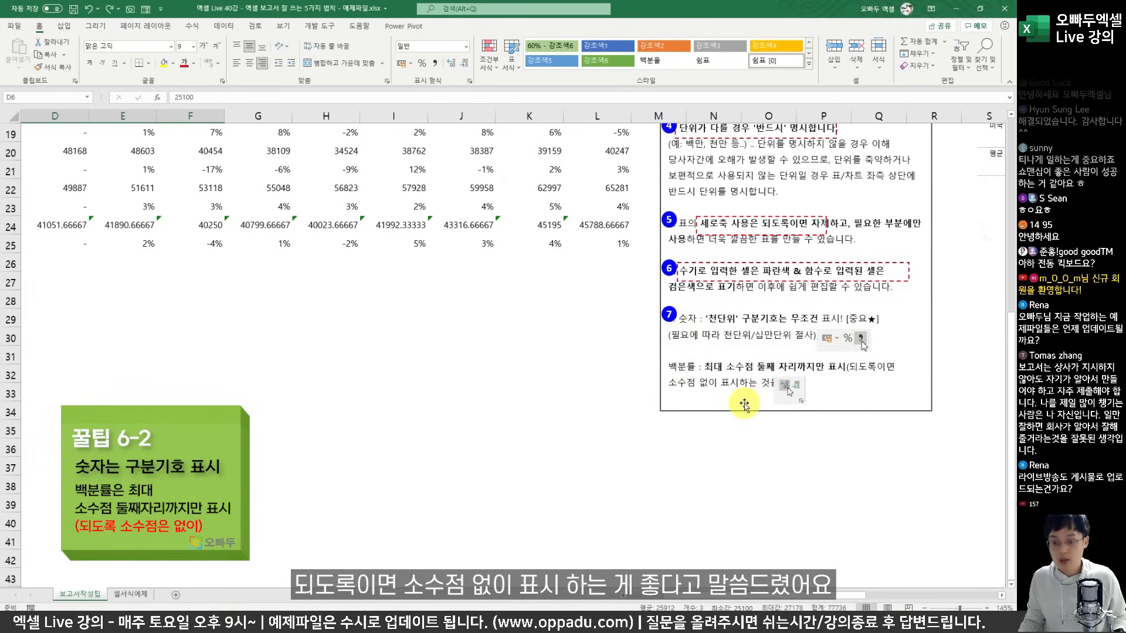
Step: Draw a blue box around 소수점 없이 표시하는 것 in rule 7 and handwrite 이사 with an upward arrow below it
drag(656, 396, 781, 374)
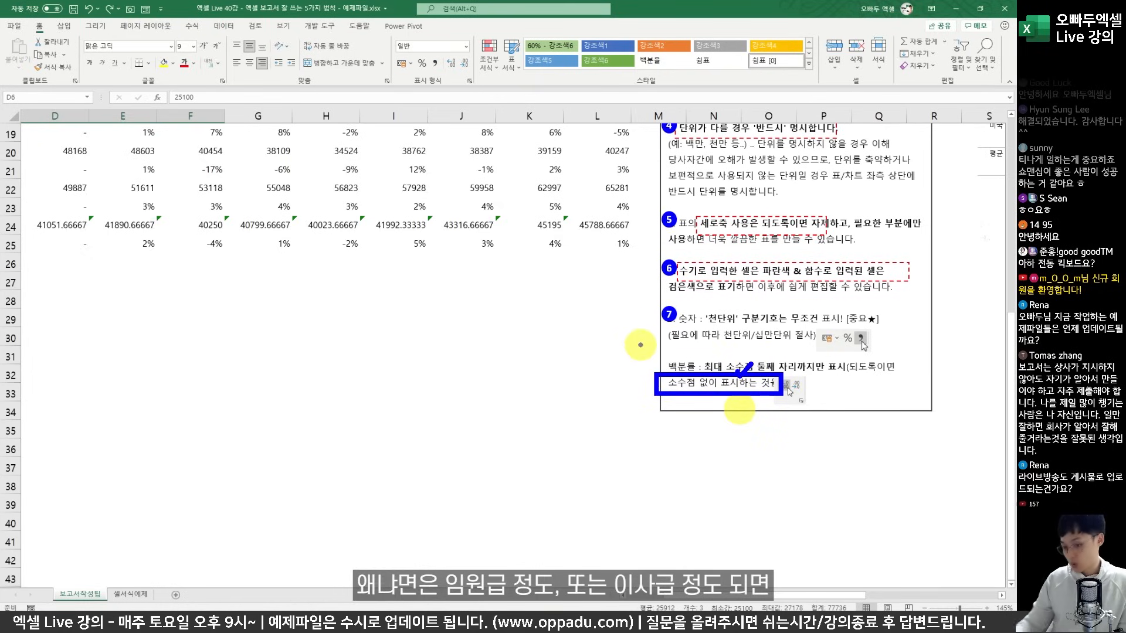
drag(675, 420, 686, 437)
drag(698, 410, 707, 433)
drag(708, 423, 732, 401)
mouse_move(731, 402)
mouse_down()
mouse_move(726, 415)
mouse_move(748, 416)
mouse_up()
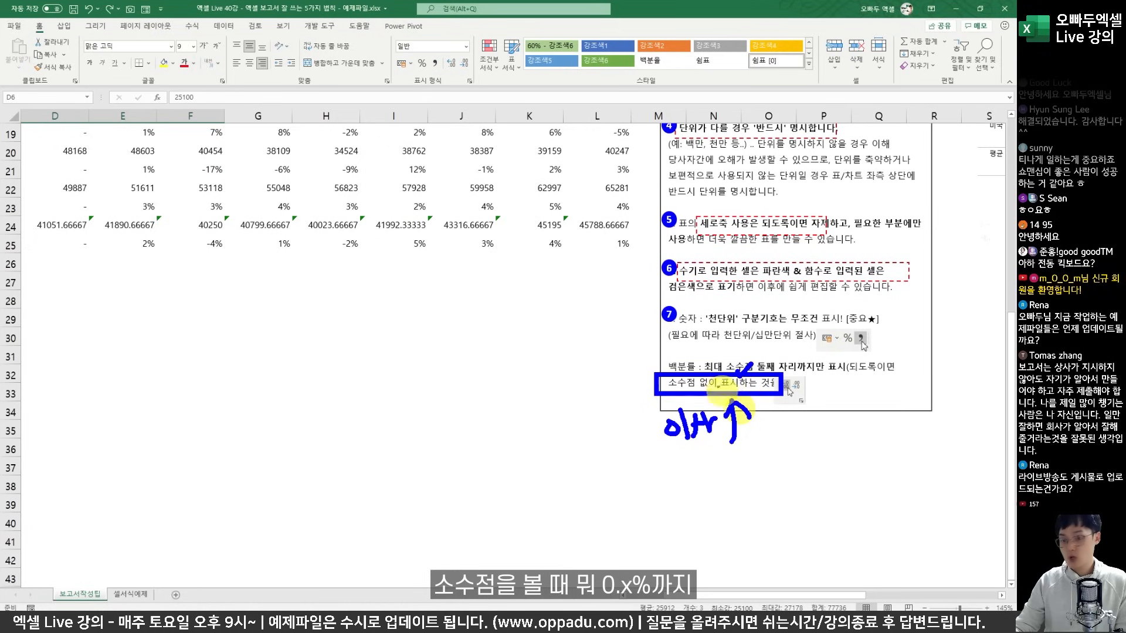
Step: Handwrite a 0. value with its decimals scribbled out beside rule 7, and add an underlined word below it
mouse_move(565, 298)
mouse_down()
mouse_move(571, 321)
mouse_move(567, 299)
mouse_move(632, 288)
mouse_up()
click(586, 319)
mouse_move(637, 280)
mouse_down()
mouse_move(632, 313)
mouse_move(643, 296)
mouse_up()
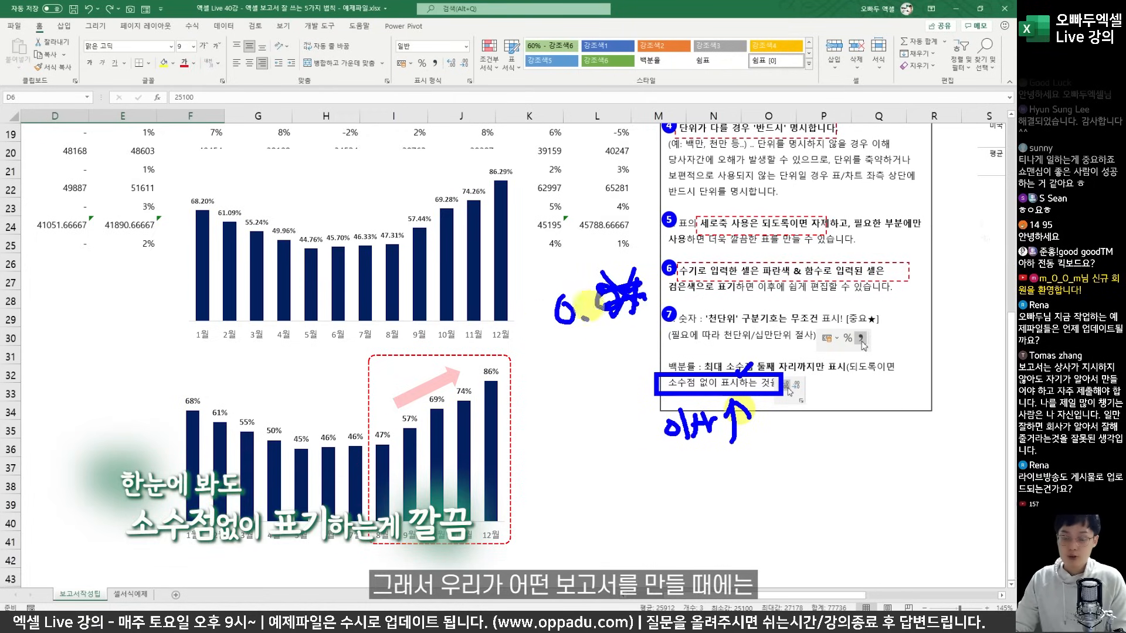
mouse_move(476, 356)
mouse_down()
mouse_move(470, 380)
mouse_move(515, 364)
mouse_move(530, 377)
mouse_up()
drag(484, 419, 546, 391)
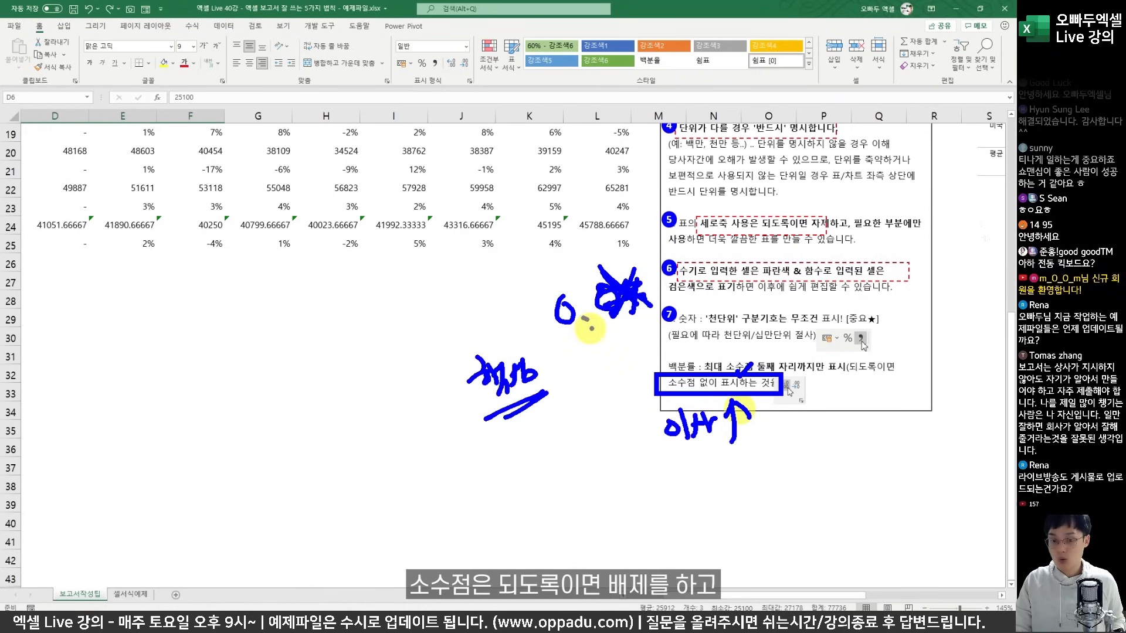
mouse_move(589, 329)
mouse_down()
mouse_move(537, 290)
mouse_move(595, 299)
mouse_up()
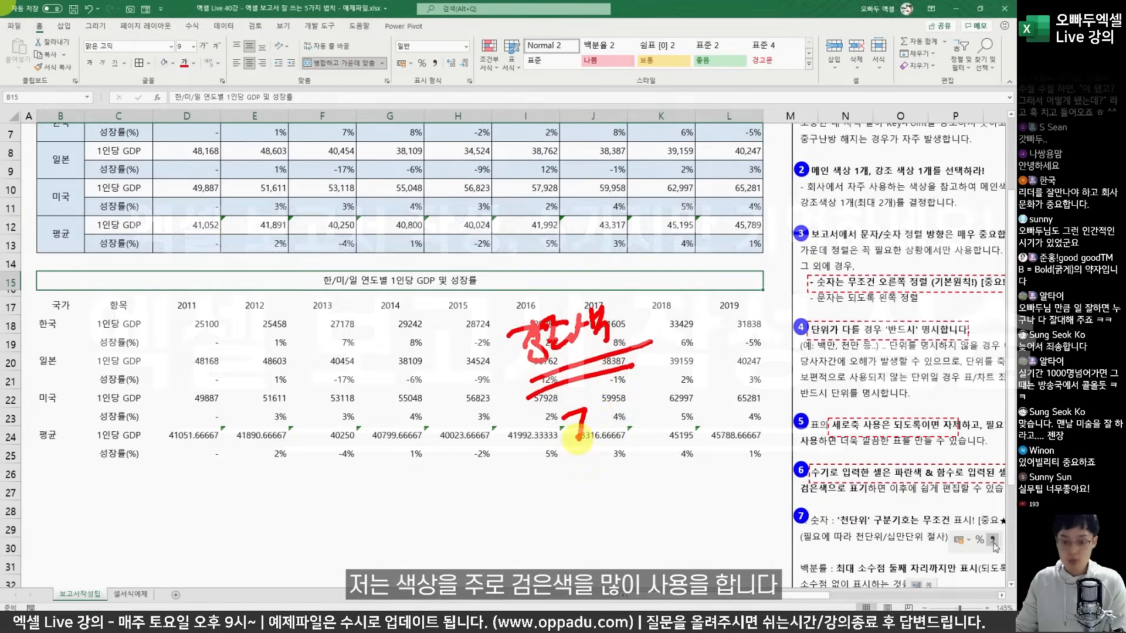
Step: Handwrite 검은색 in red over the second table, underline it, and clear the markup
mouse_move(572, 410)
mouse_down()
mouse_move(592, 446)
mouse_move(610, 422)
mouse_move(674, 437)
mouse_up()
drag(583, 472, 692, 452)
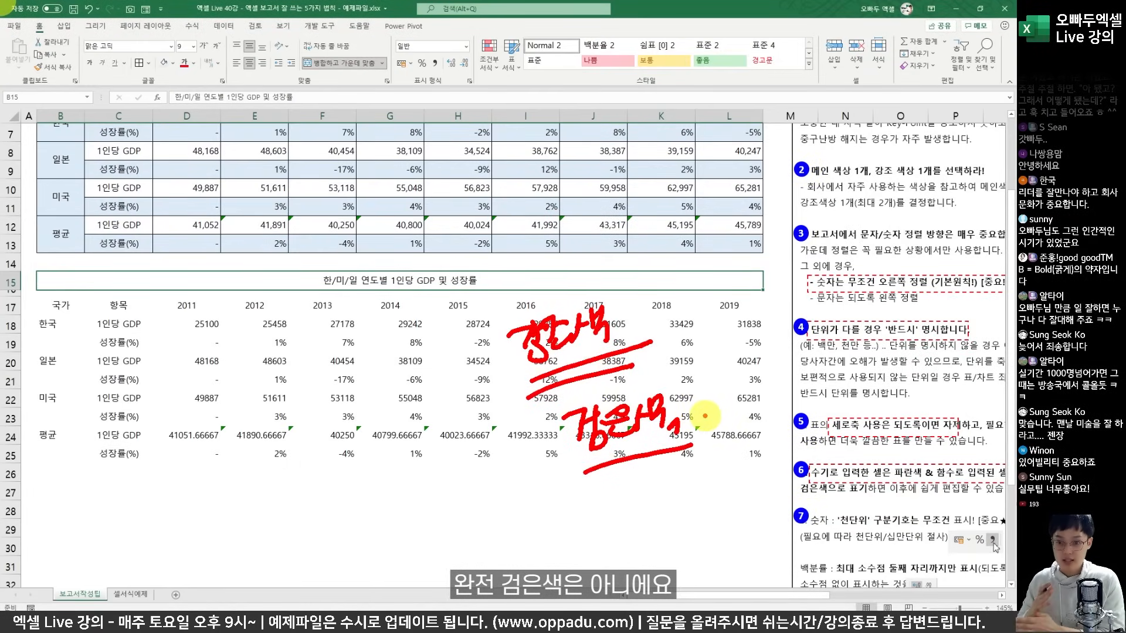
key(Escape)
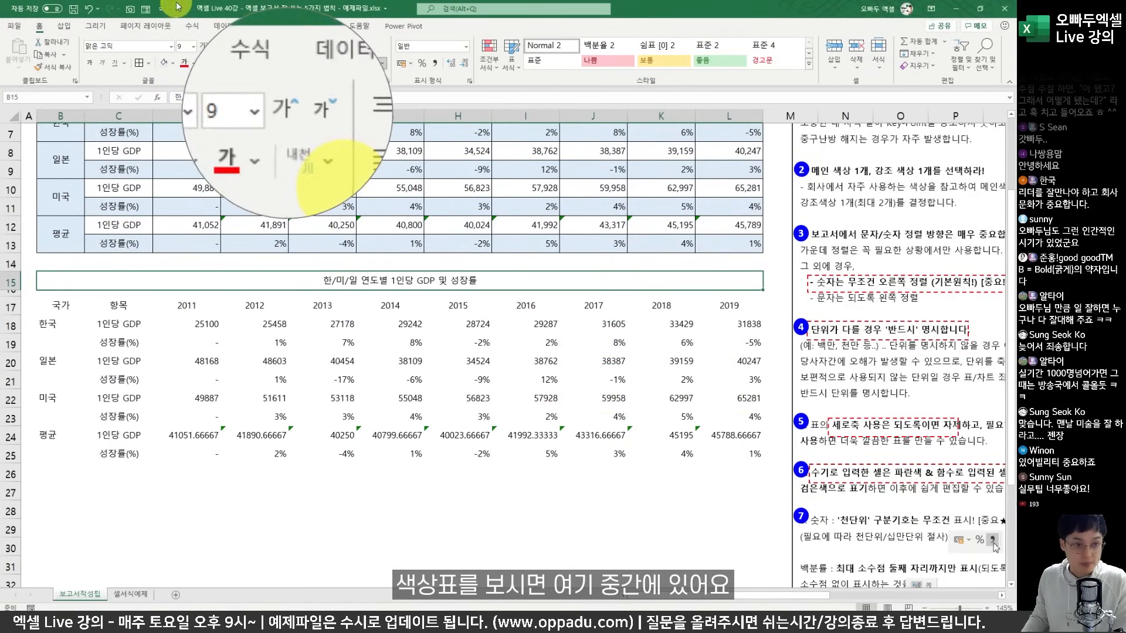
Step: Fill the second table's title row with black, text 1, 25% lighter, and make its text white and bold
click(173, 63)
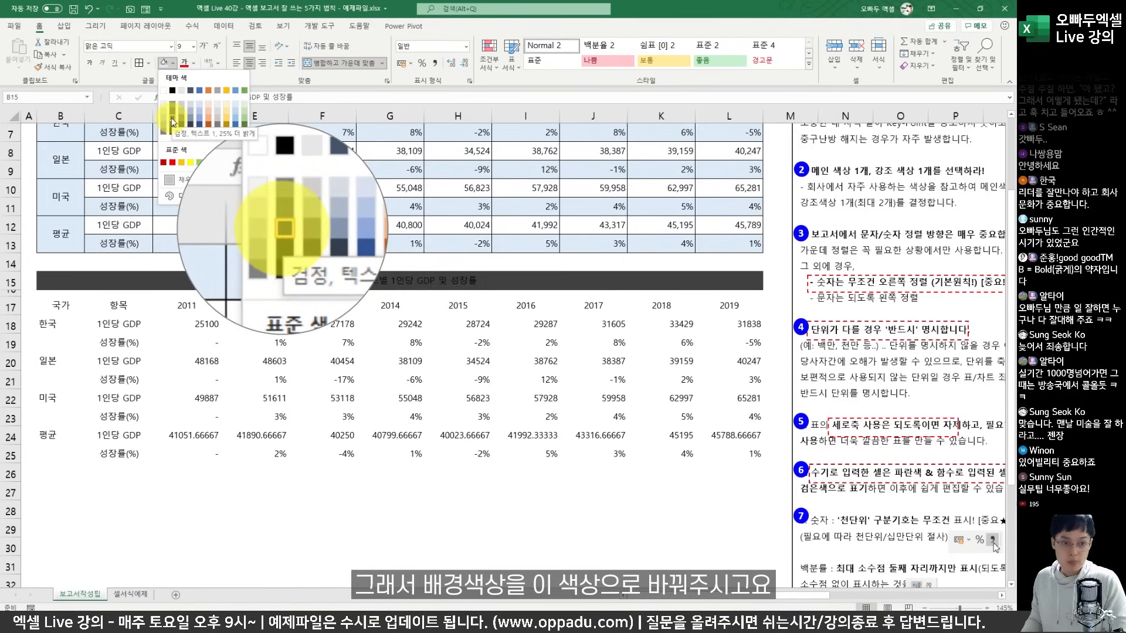
click(173, 122)
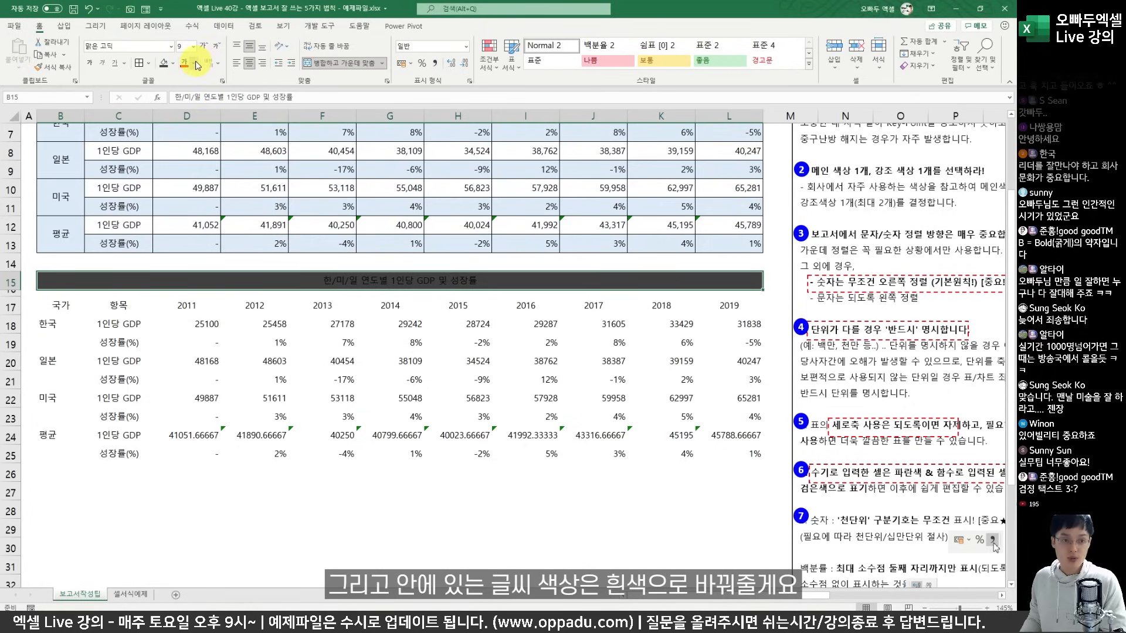
click(196, 63)
click(186, 108)
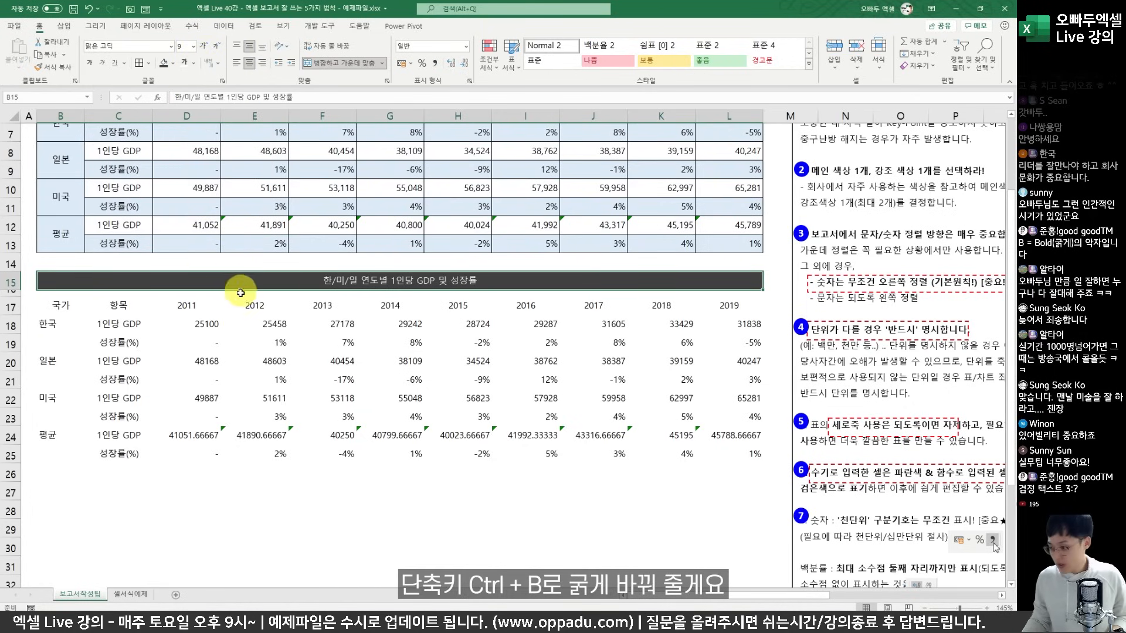
key(ctrl+b)
Step: Make the second table's header row, from 국가 to 2019, bold
click(318, 306)
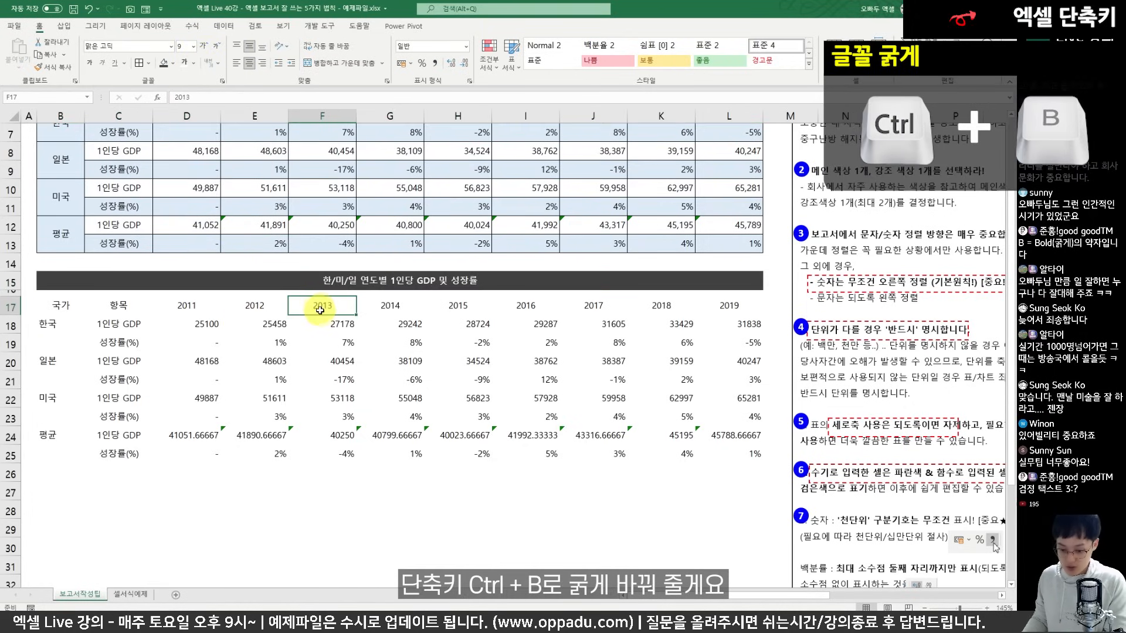
drag(68, 304, 736, 307)
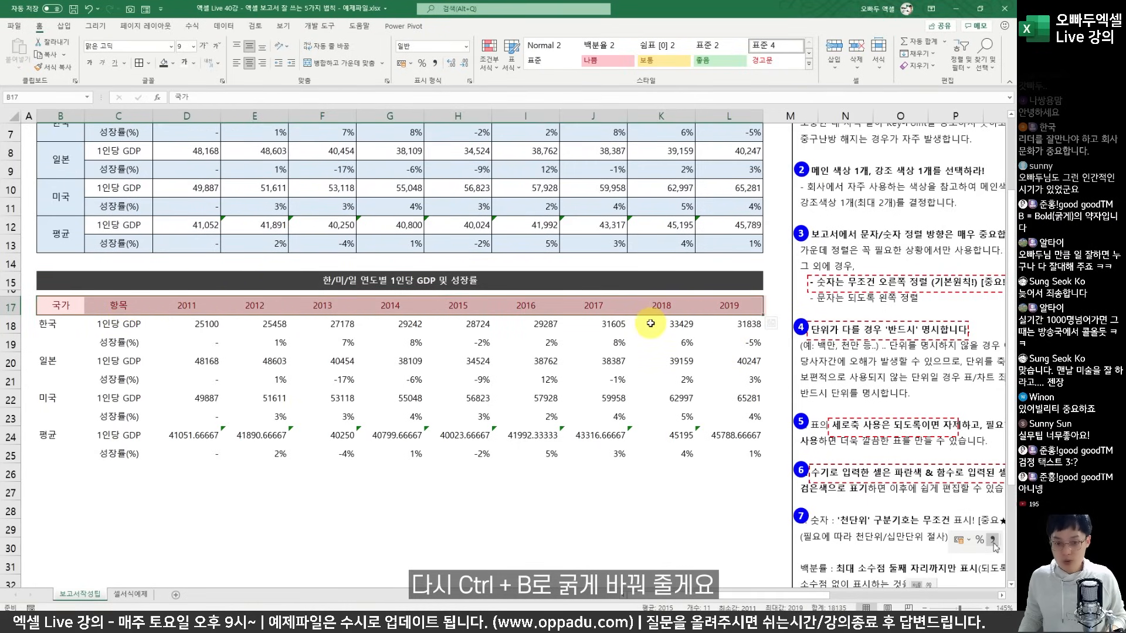
key(ctrl+b)
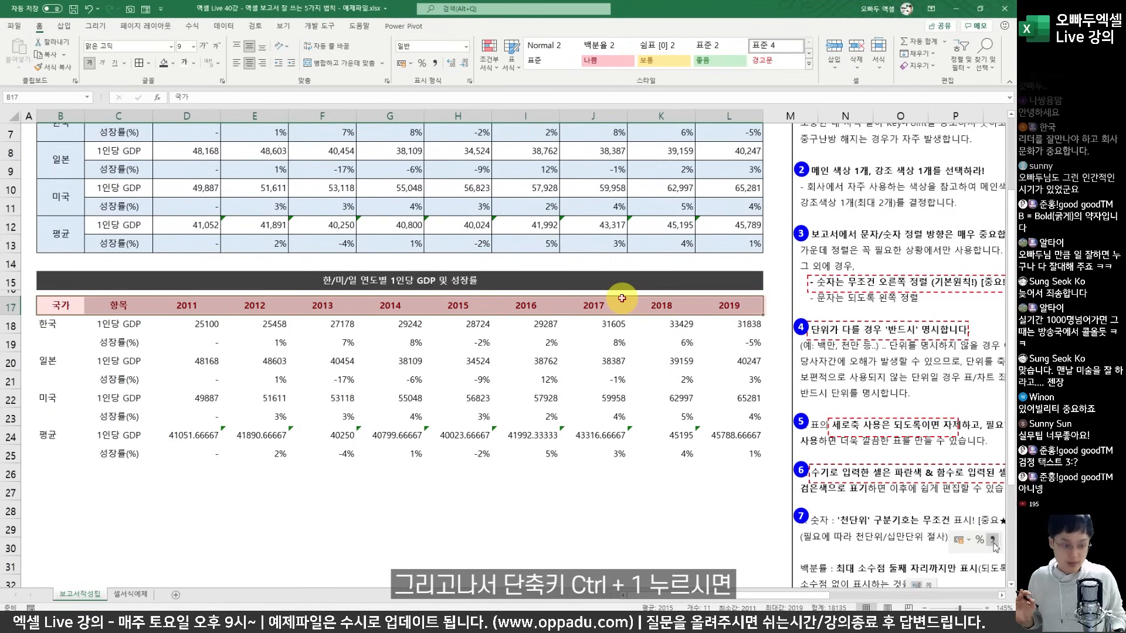
Step: Open the cell border settings for the second table's header row and add a top border
key(ctrl+1)
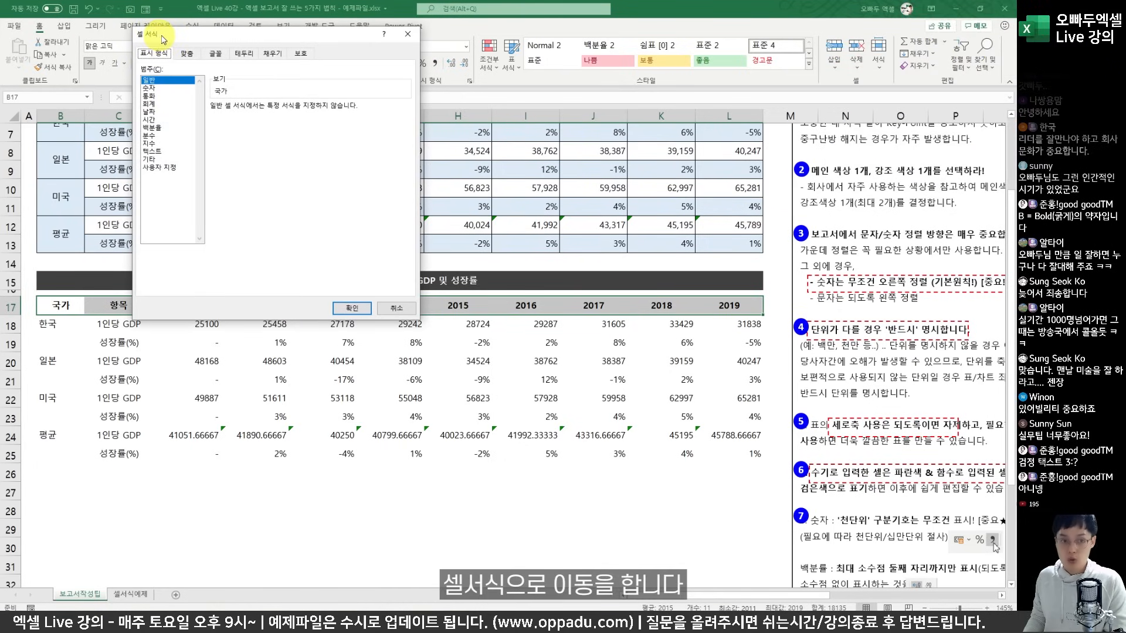
click(407, 34)
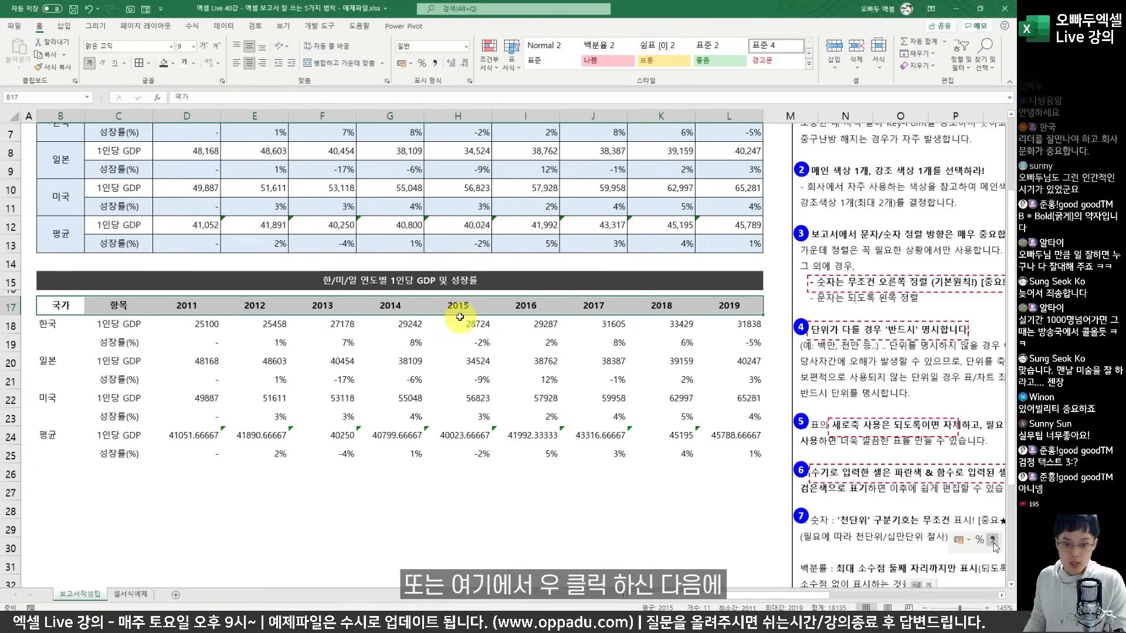
right_click(460, 317)
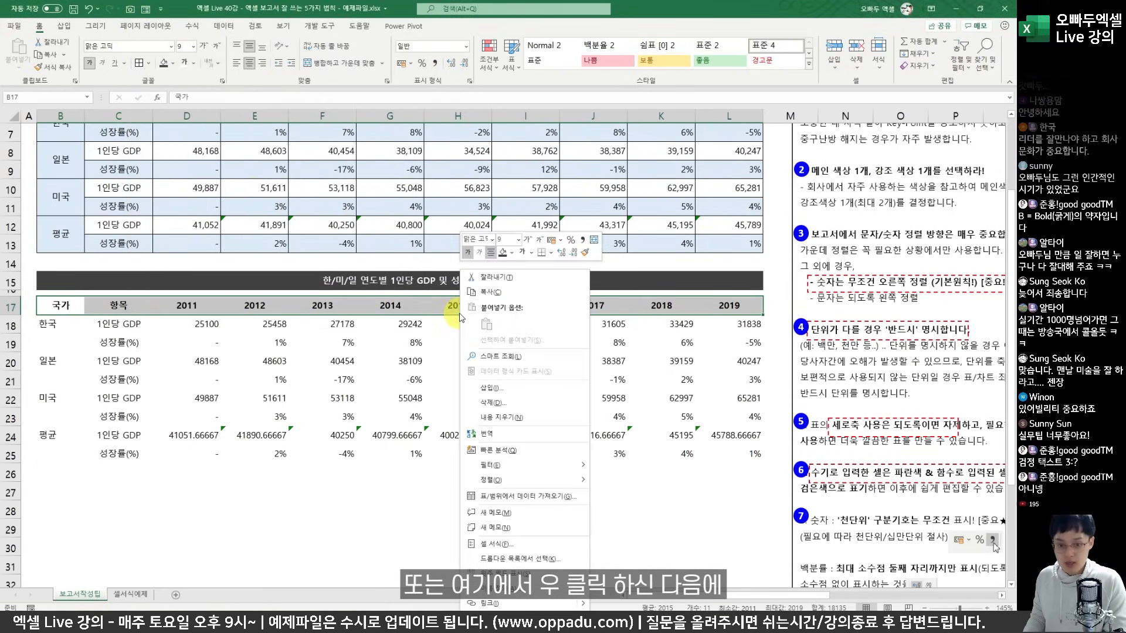
click(512, 544)
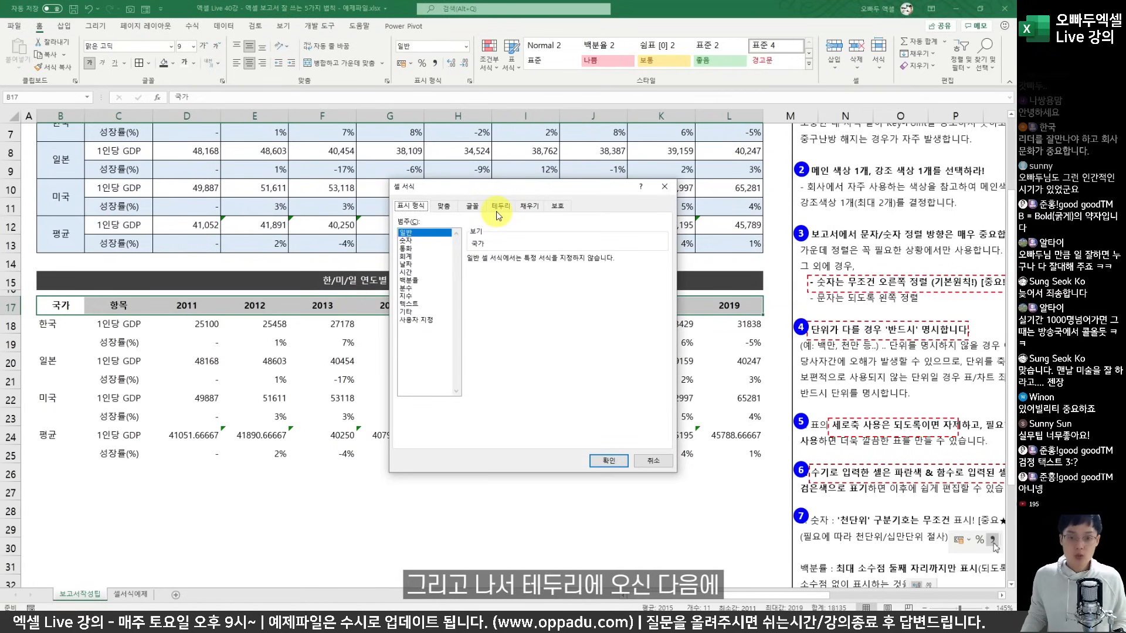
click(496, 208)
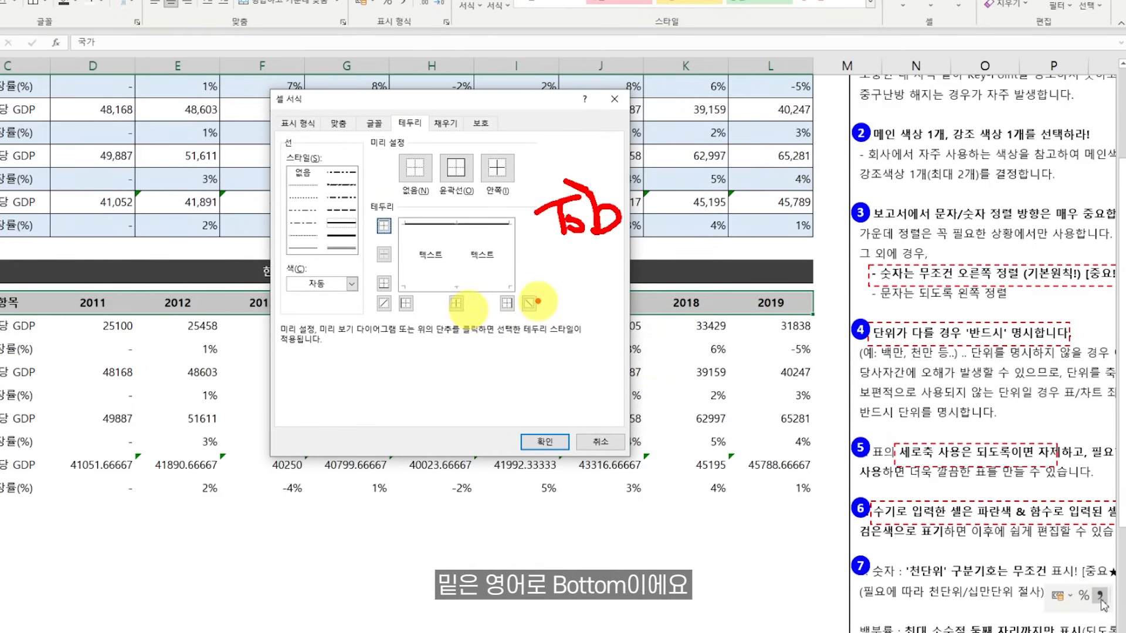
Step: Handwrite Bottom beside the border preview, clear the markup, and add a bottom border to the header row
mouse_move(534, 296)
mouse_down()
mouse_move(536, 347)
mouse_move(567, 323)
mouse_up()
drag(560, 311, 585, 296)
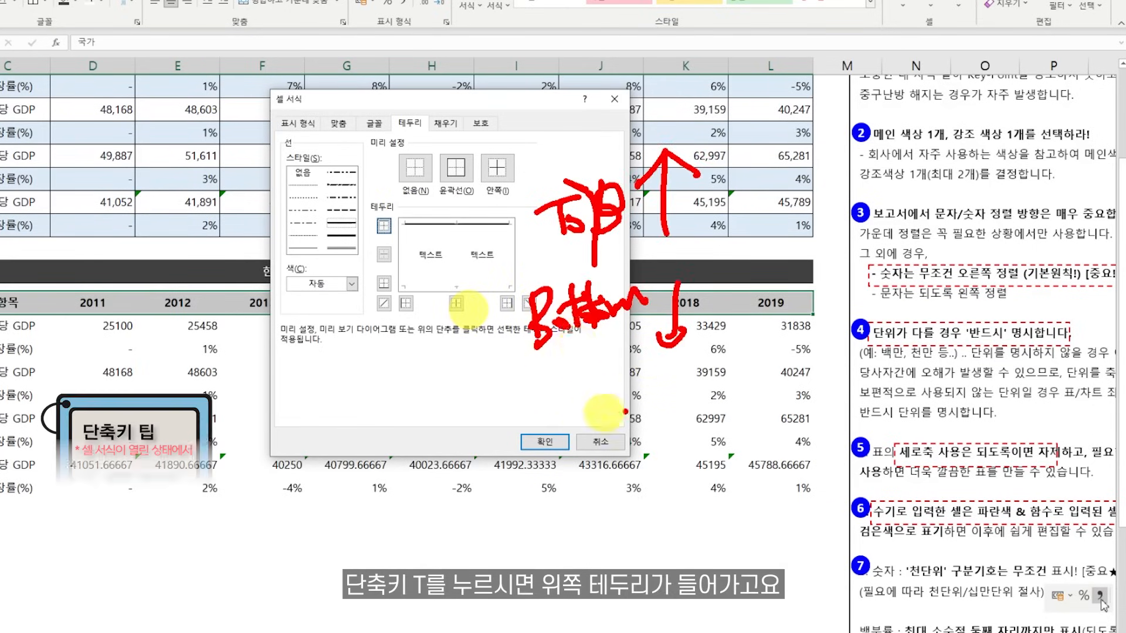
key(Escape)
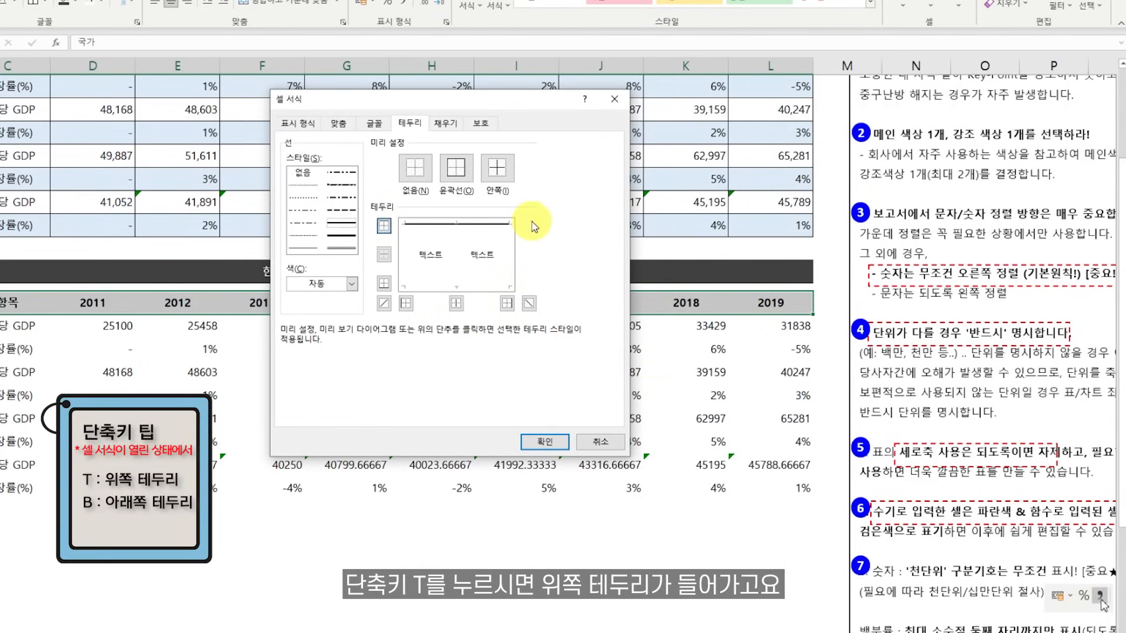
key(b)
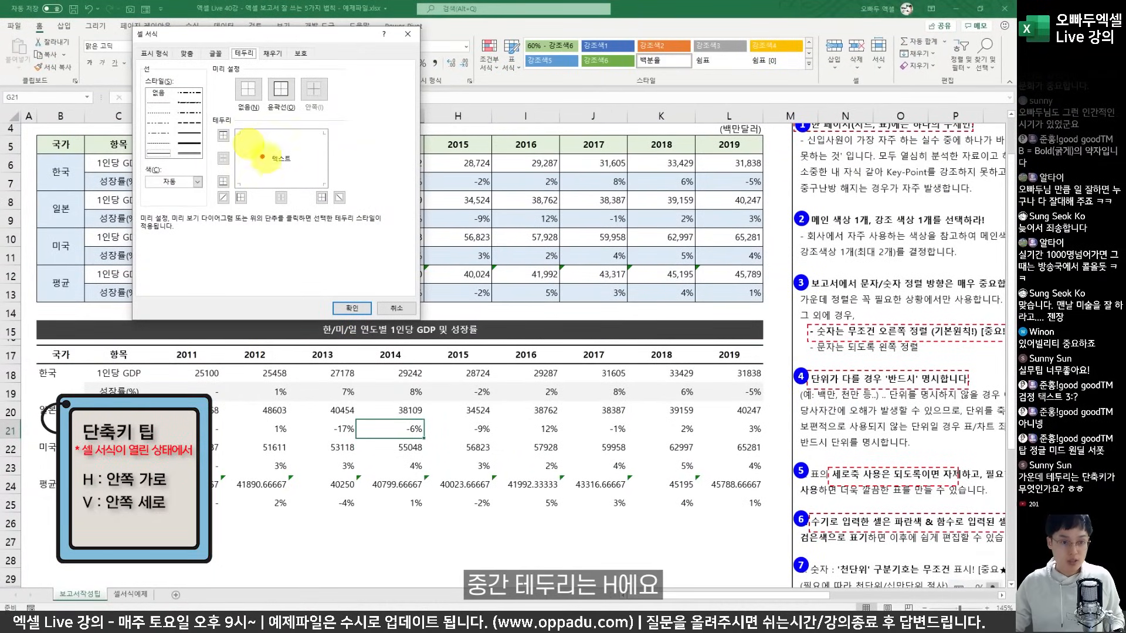
Step: Draw red horizontal and vertical lines across the middle of the border preview, labelled H and V
drag(241, 157, 330, 157)
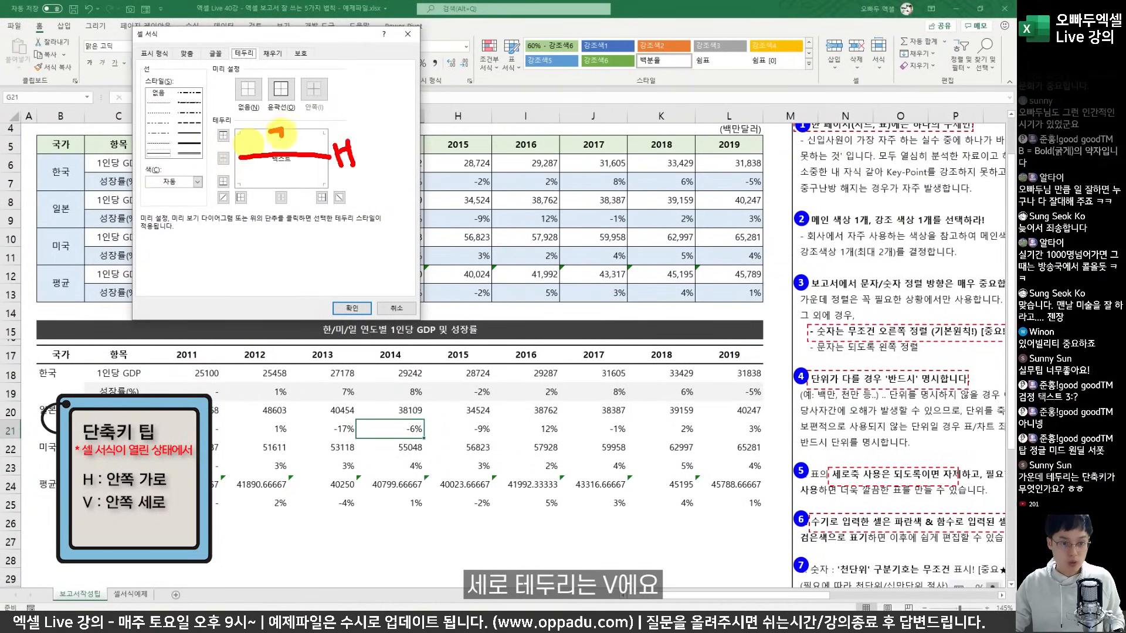
drag(270, 131, 283, 183)
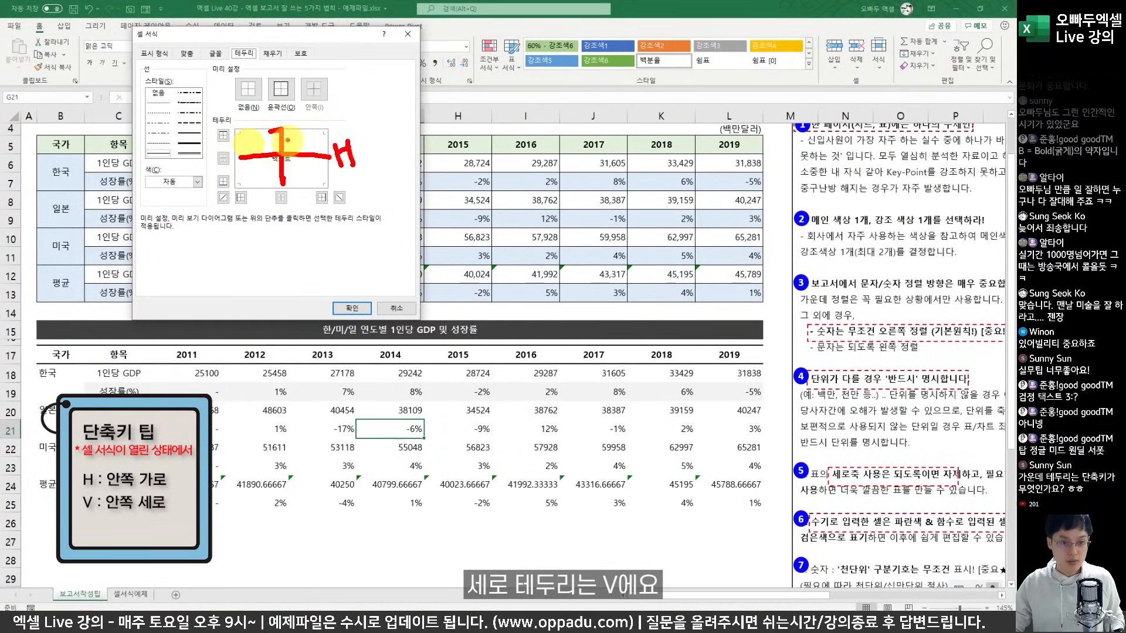
mouse_move(283, 114)
mouse_down()
mouse_move(300, 133)
mouse_move(307, 104)
mouse_up()
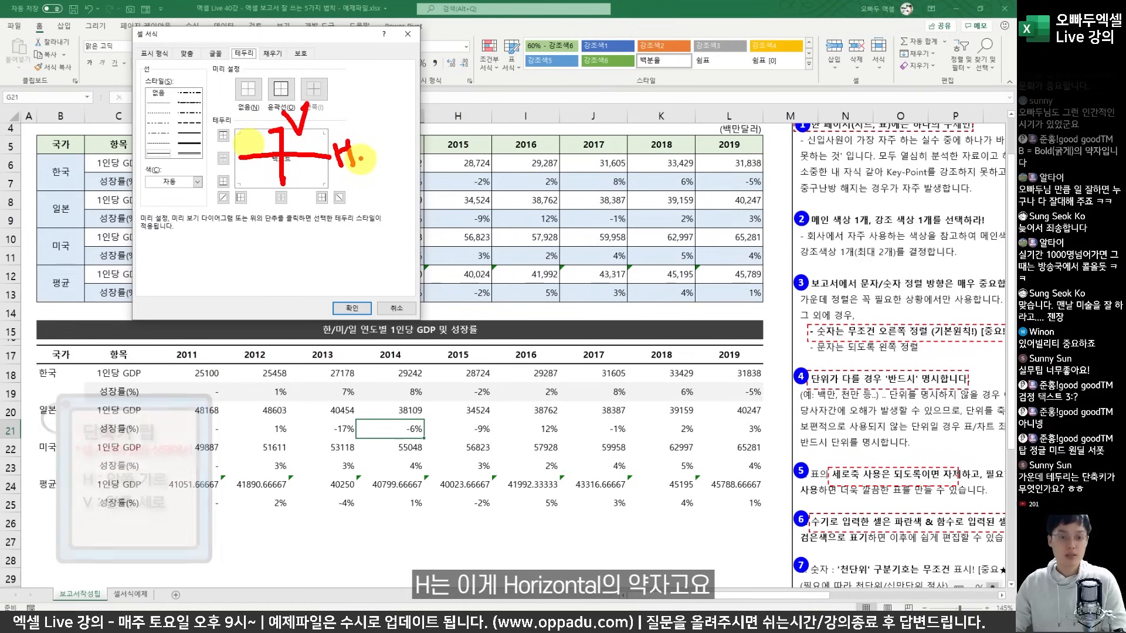
Step: Extend the handwritten H and V into the words Horizontal and Vertical, and clear the markup
drag(364, 150, 384, 145)
click(382, 134)
drag(389, 146, 422, 142)
drag(423, 117, 431, 140)
drag(438, 128, 445, 137)
drag(449, 108, 457, 134)
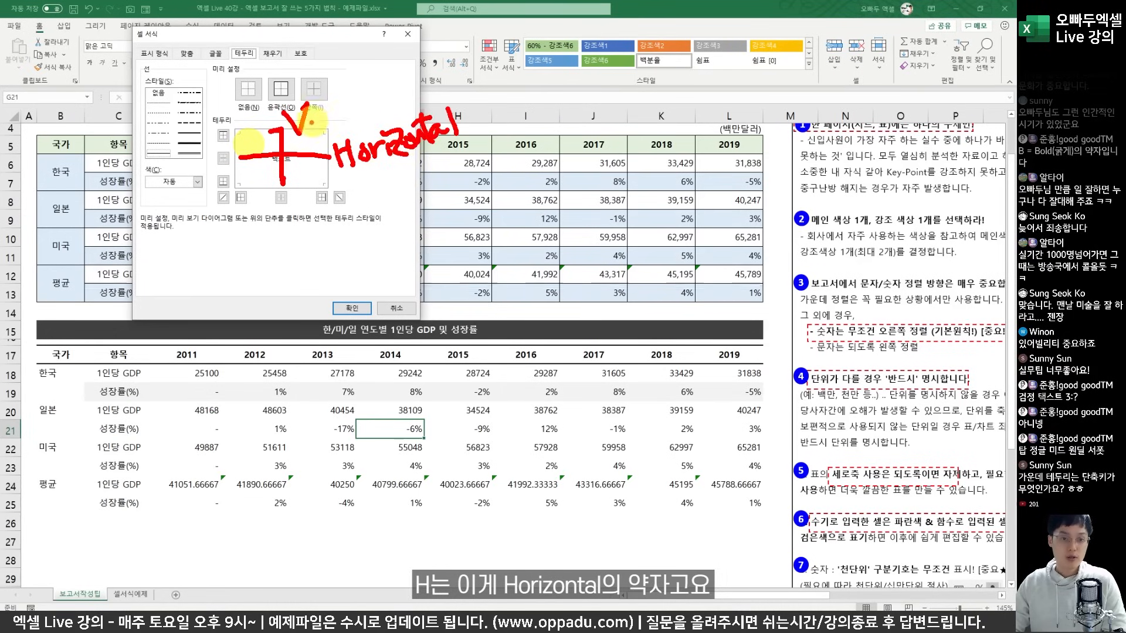
drag(310, 122, 338, 106)
mouse_move(342, 92)
mouse_down()
mouse_move(350, 113)
mouse_move(376, 117)
mouse_up()
drag(384, 82, 388, 117)
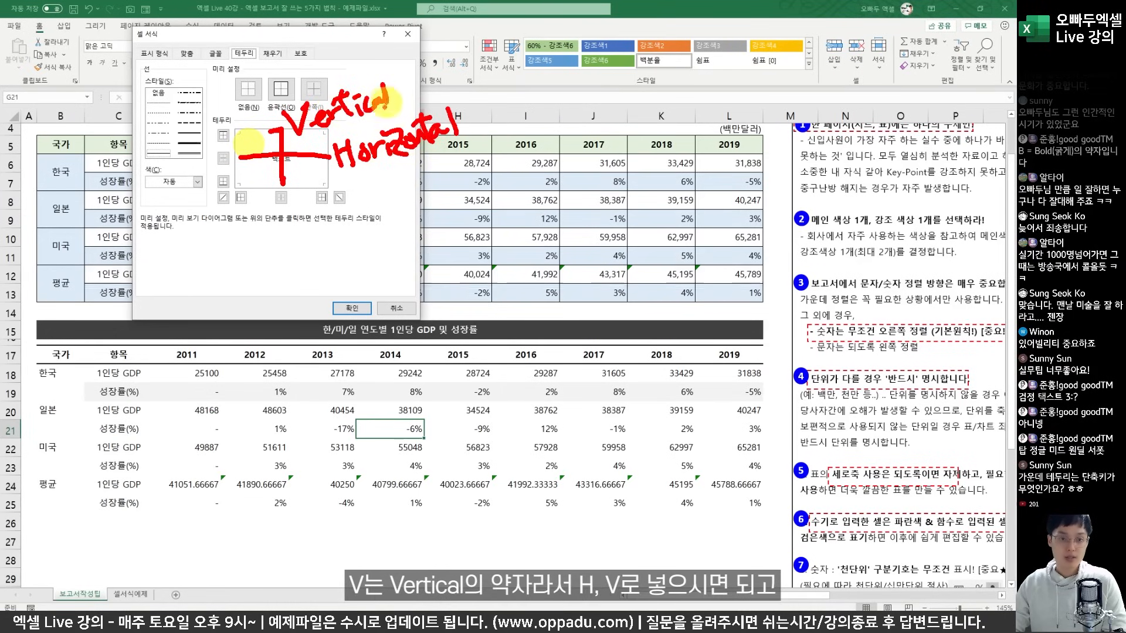
key(Escape)
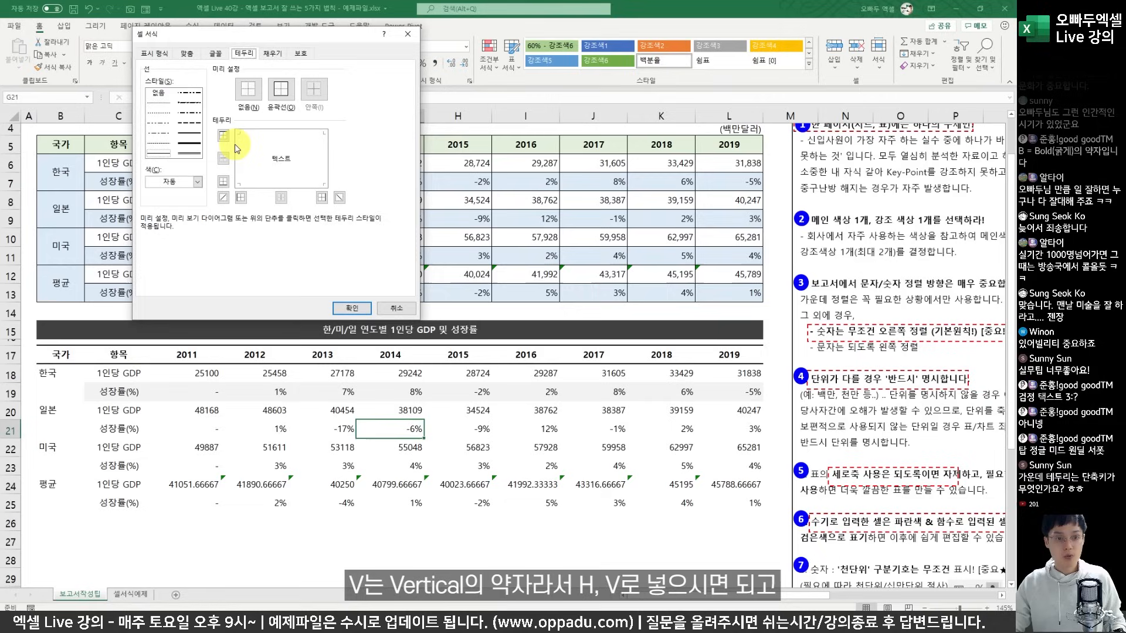
Step: Handwrite the border letters L, R, T and B in red around the edges of the border preview
key(ctrl+2)
drag(234, 138, 256, 164)
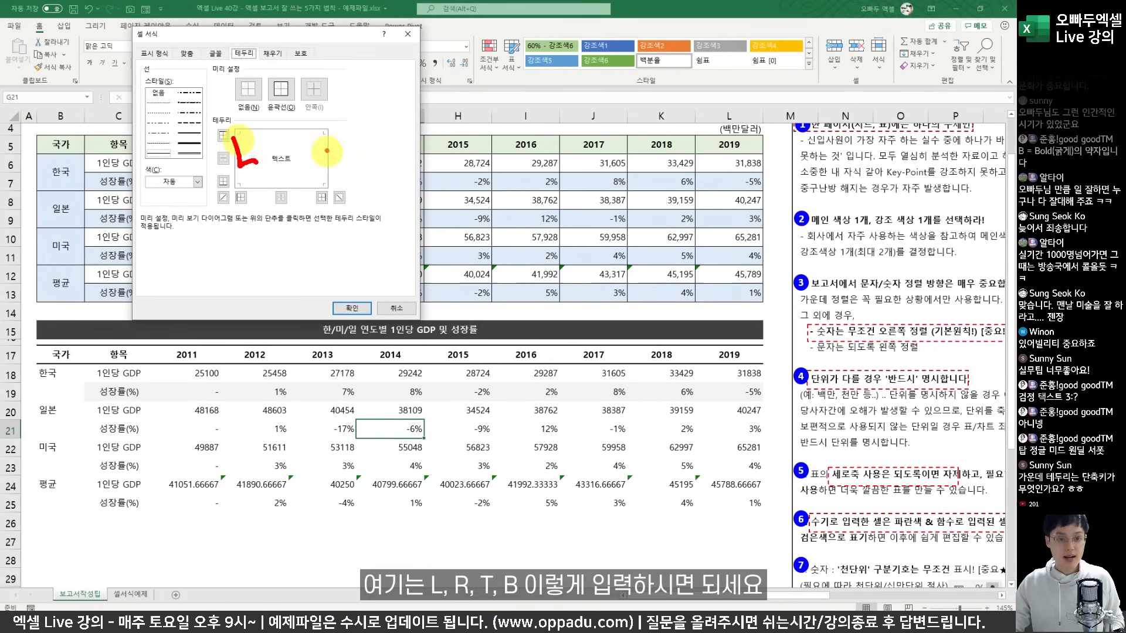
drag(323, 140, 326, 160)
mouse_move(287, 177)
mouse_down()
mouse_move(299, 182)
mouse_move(289, 175)
mouse_up()
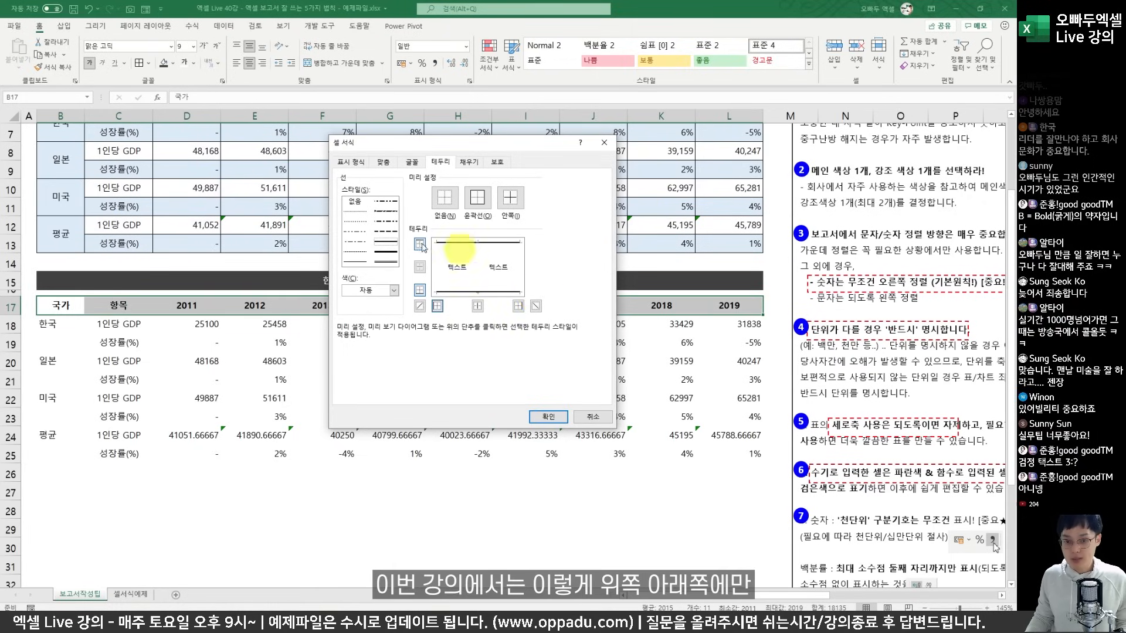
Step: Apply the top and bottom borders to the second table's header row
click(539, 419)
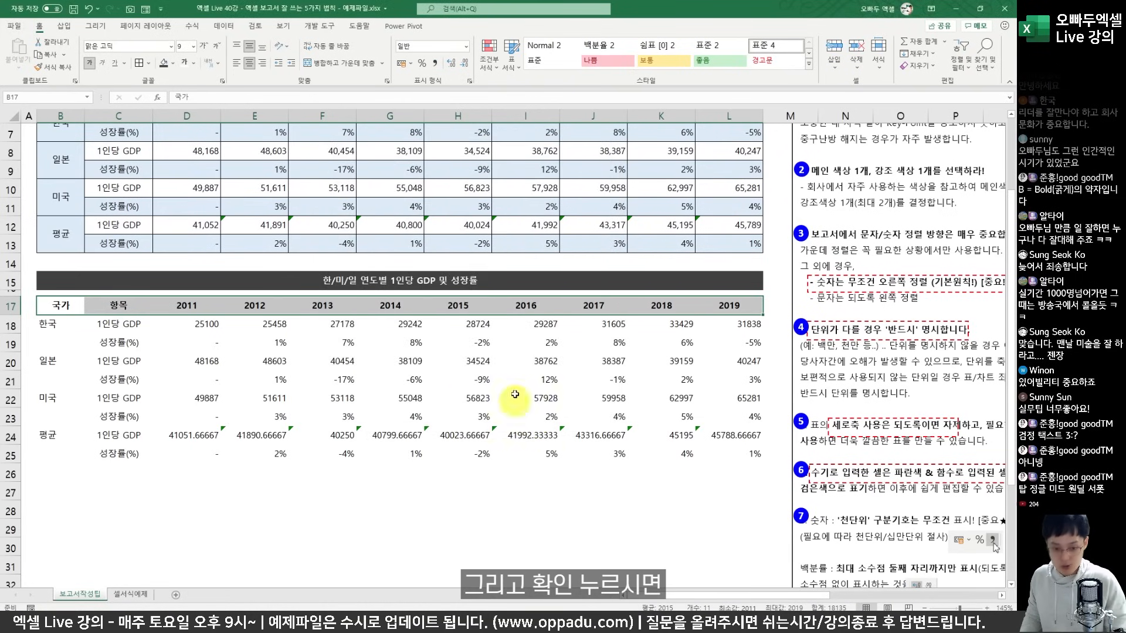
drag(98, 304, 720, 299)
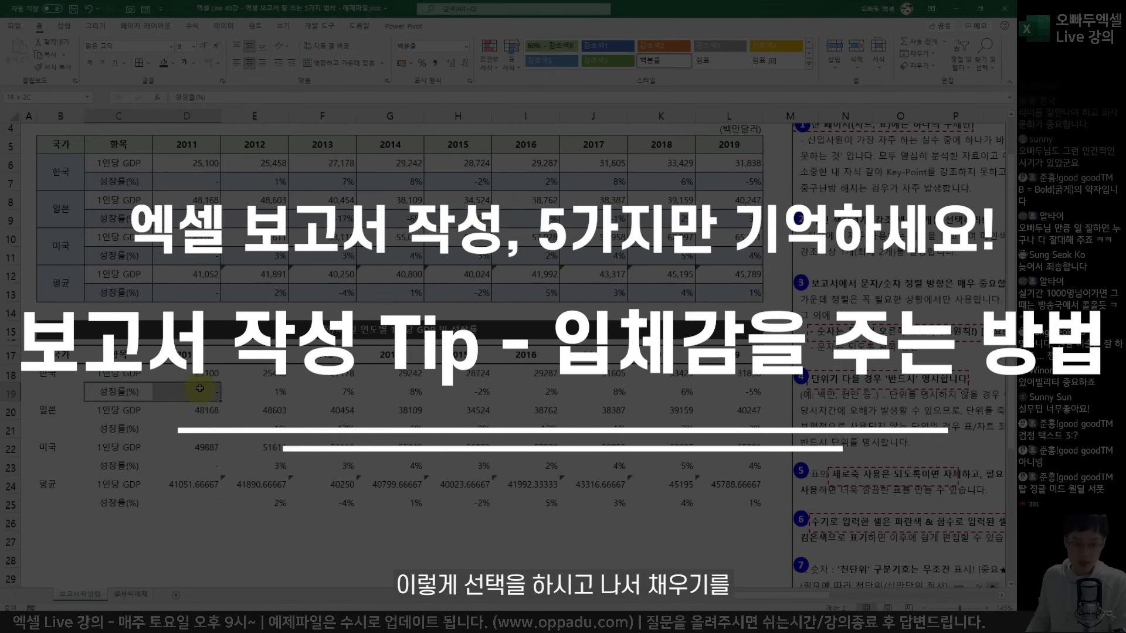
Step: Fill 한국's 성장률(%) row in the second table, from the label to 2019, with white, background 1, 5% darker
drag(205, 389, 733, 394)
click(175, 62)
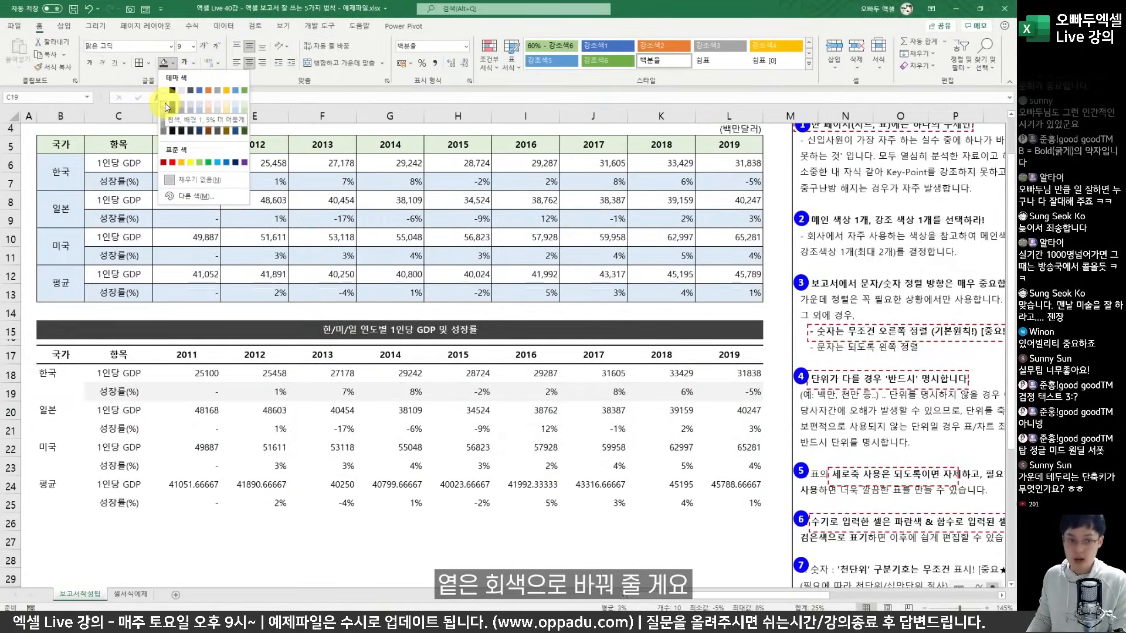
click(164, 103)
click(390, 428)
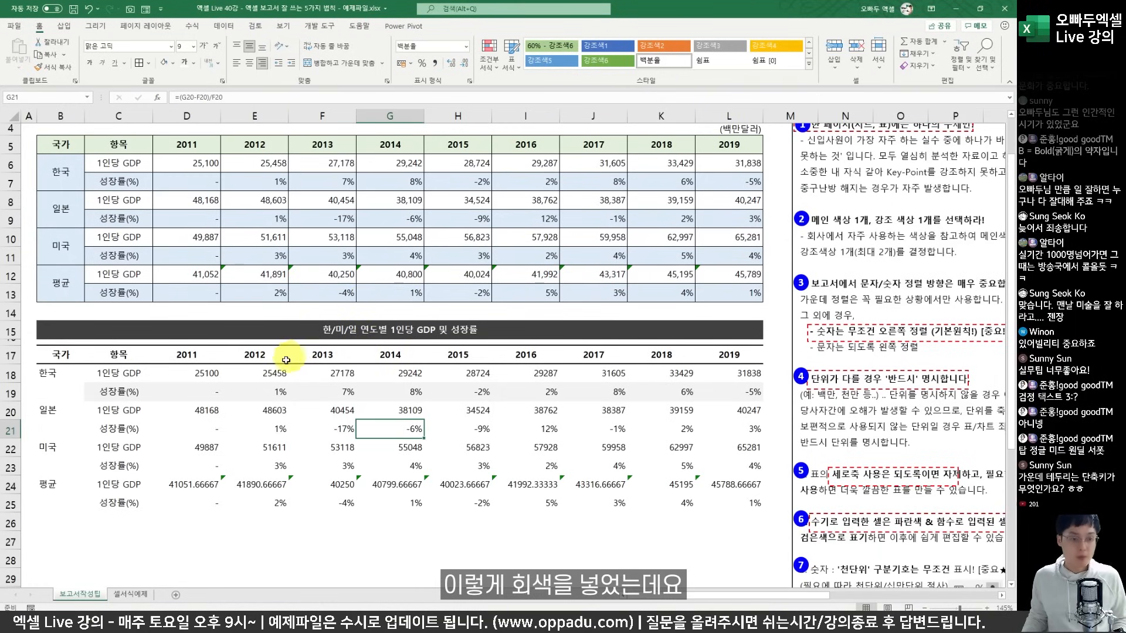
drag(112, 391, 729, 394)
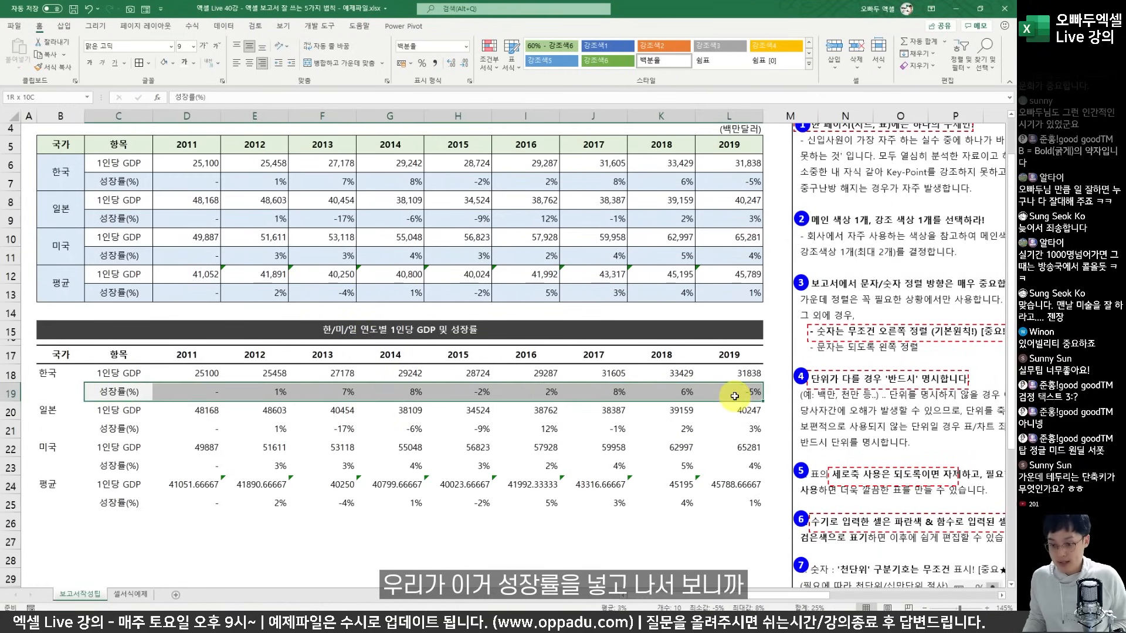
click(716, 430)
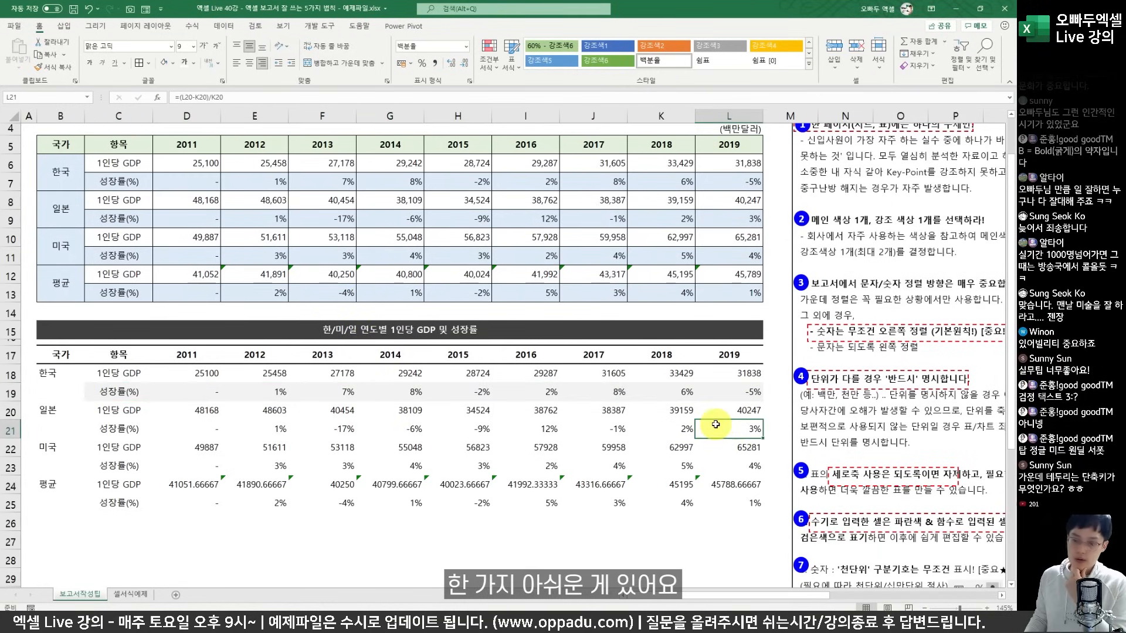
drag(147, 392, 736, 391)
click(718, 466)
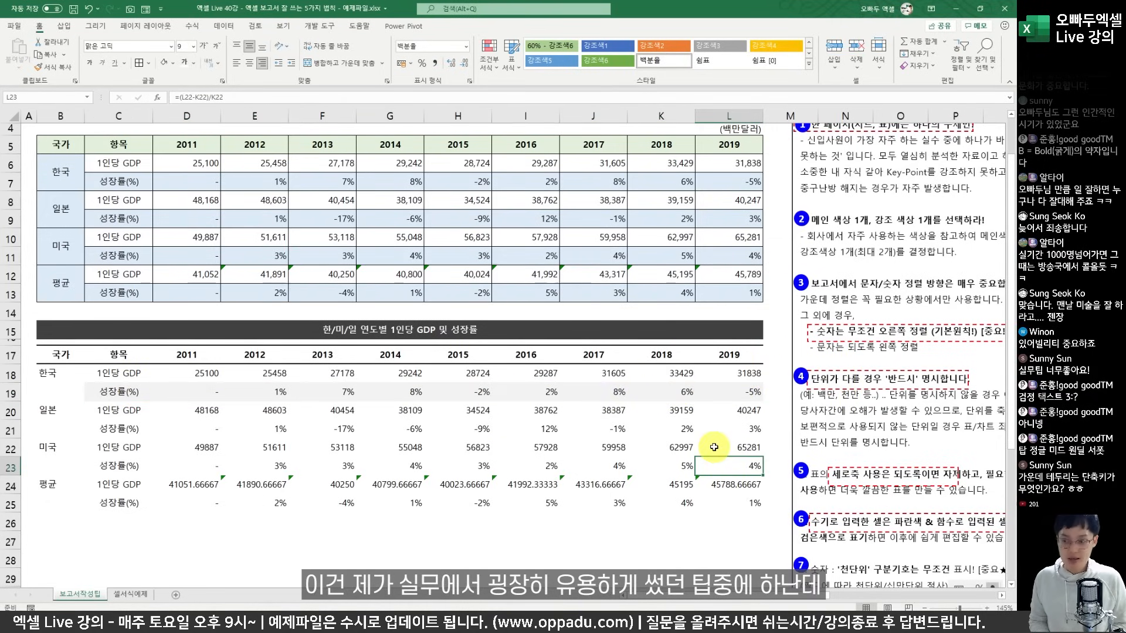
Step: Draw a red line above and a blue line below the shaded 성장률(%) row, add blue marks and hatching, and clear the markup
drag(733, 391, 88, 384)
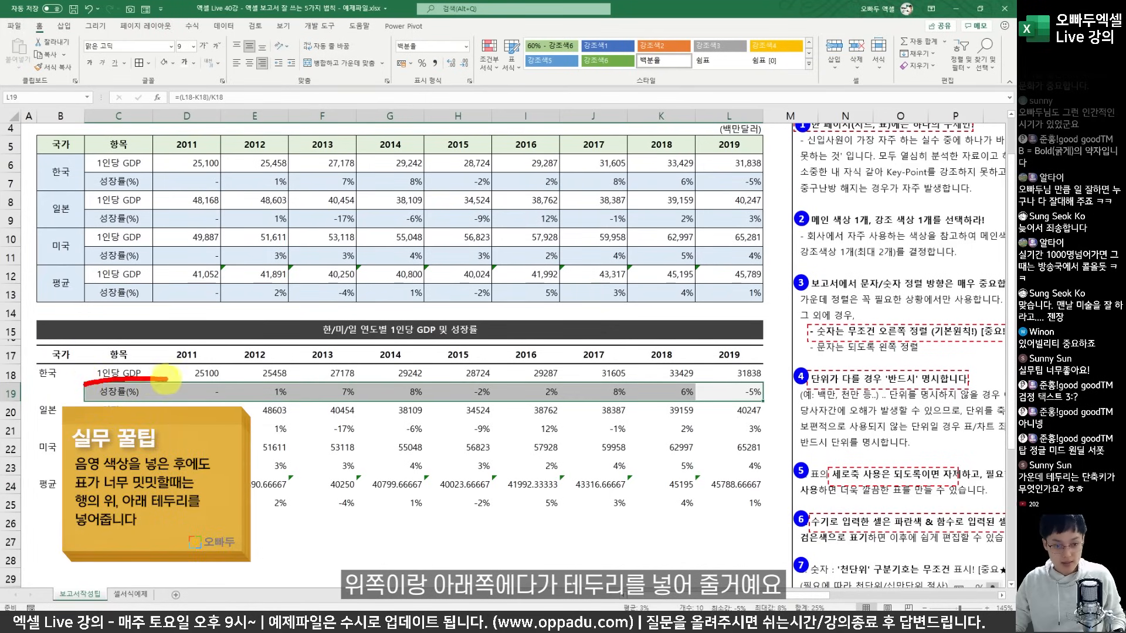
drag(235, 403, 765, 400)
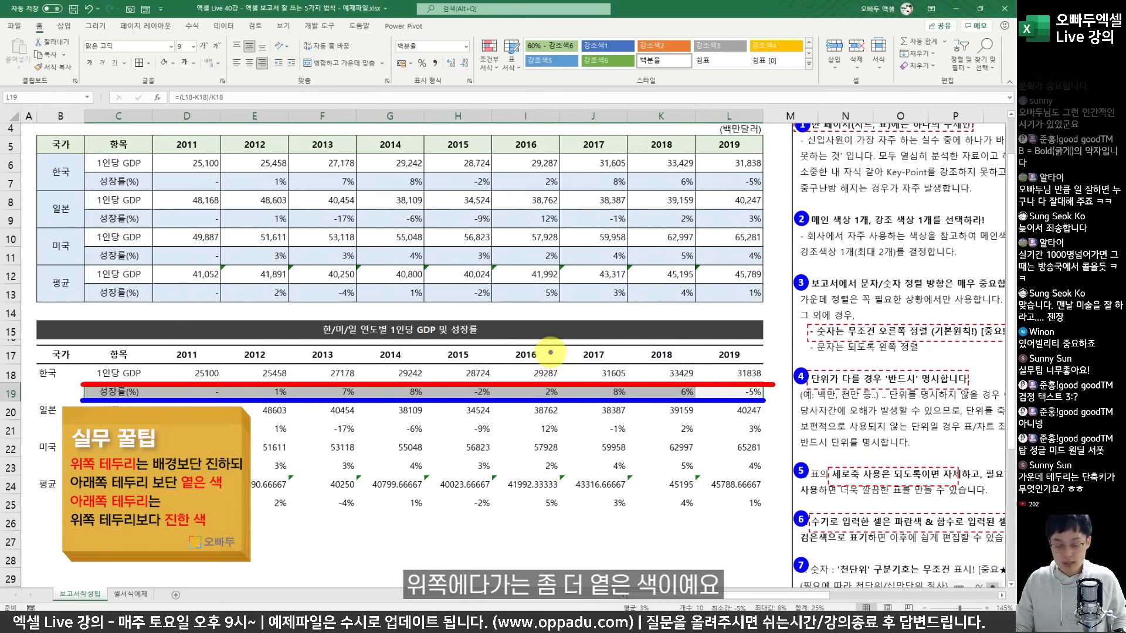
drag(548, 397, 586, 358)
drag(545, 422, 564, 403)
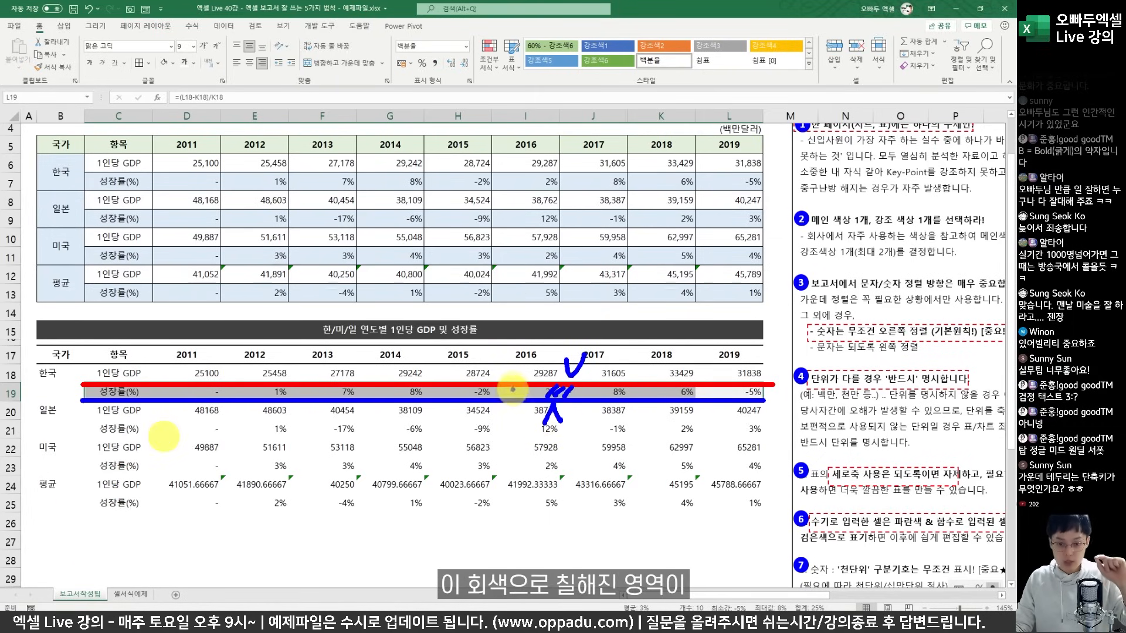
drag(517, 386, 498, 402)
mouse_move(525, 393)
mouse_down()
mouse_move(513, 404)
mouse_move(560, 398)
mouse_move(578, 382)
mouse_up()
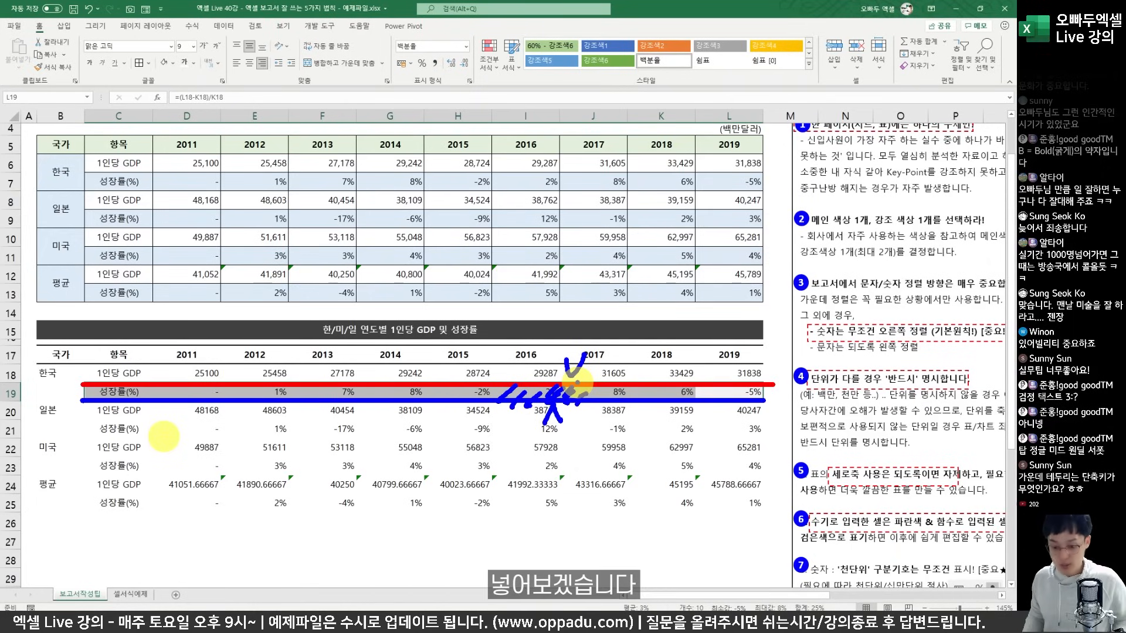
key(Escape)
Step: Open the border colour choices in the cell format settings for 한국's shaded 성장률(%) row
click(113, 392)
drag(113, 392, 732, 391)
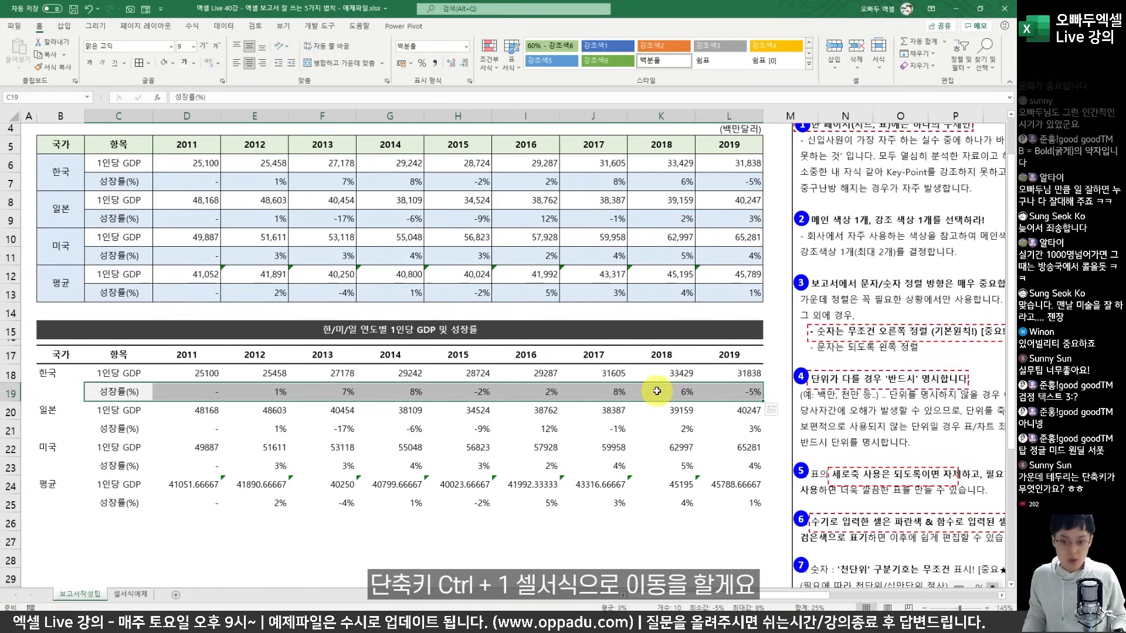
key(ctrl+1)
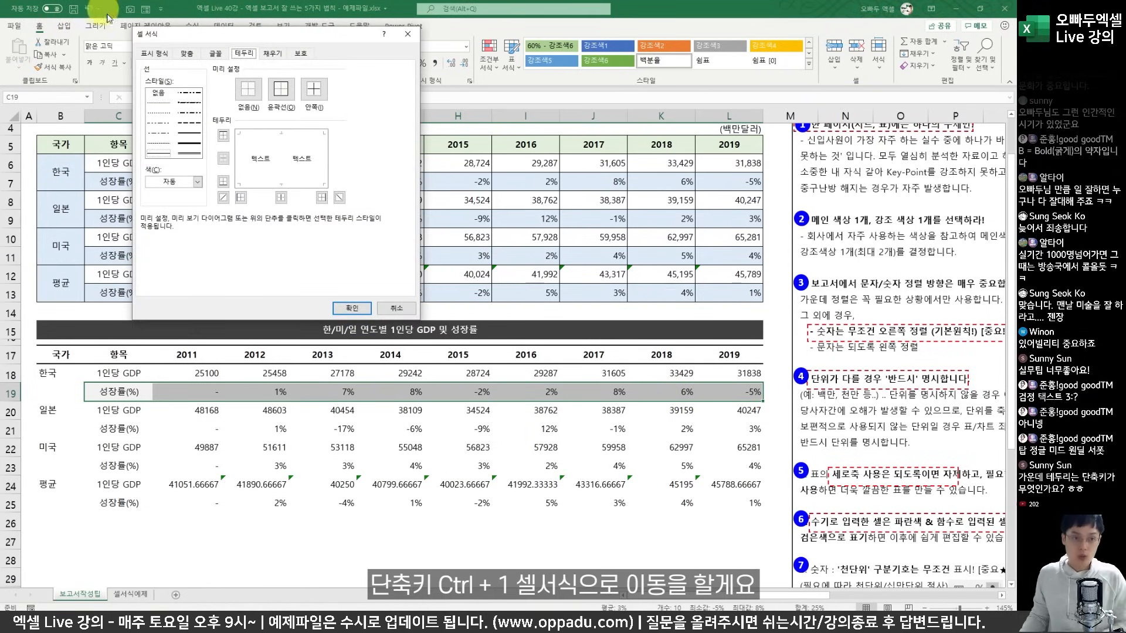
drag(154, 38, 339, 130)
click(359, 273)
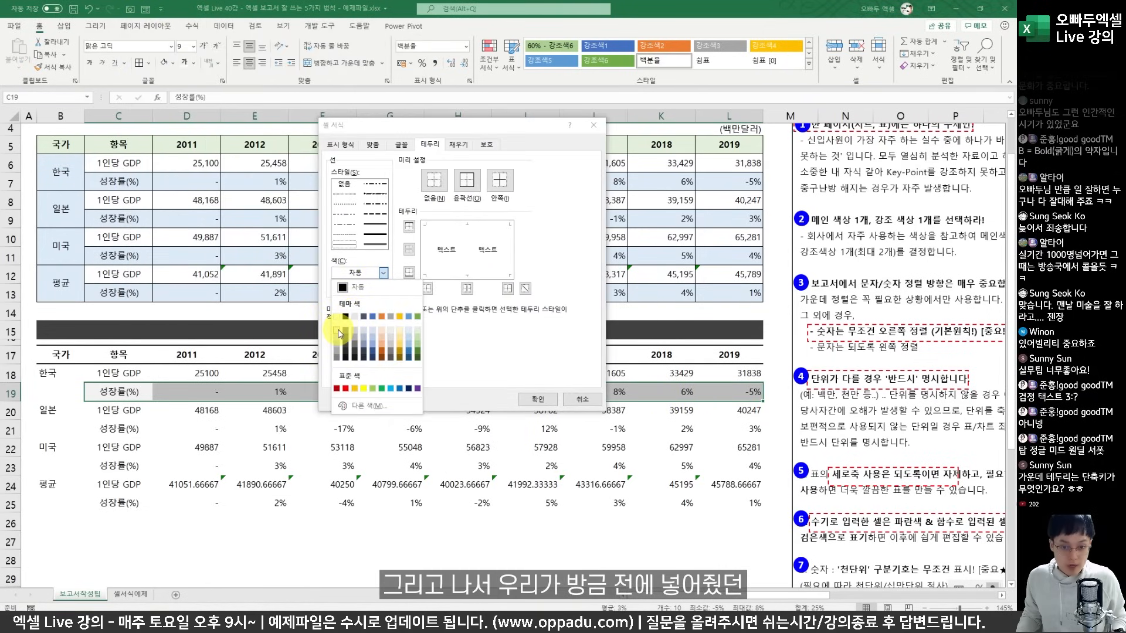
Step: Circle the light grey theme colour in blue, draw blue lines along the preview's upper and lower borders, and check the upper one
key(ctrl+4)
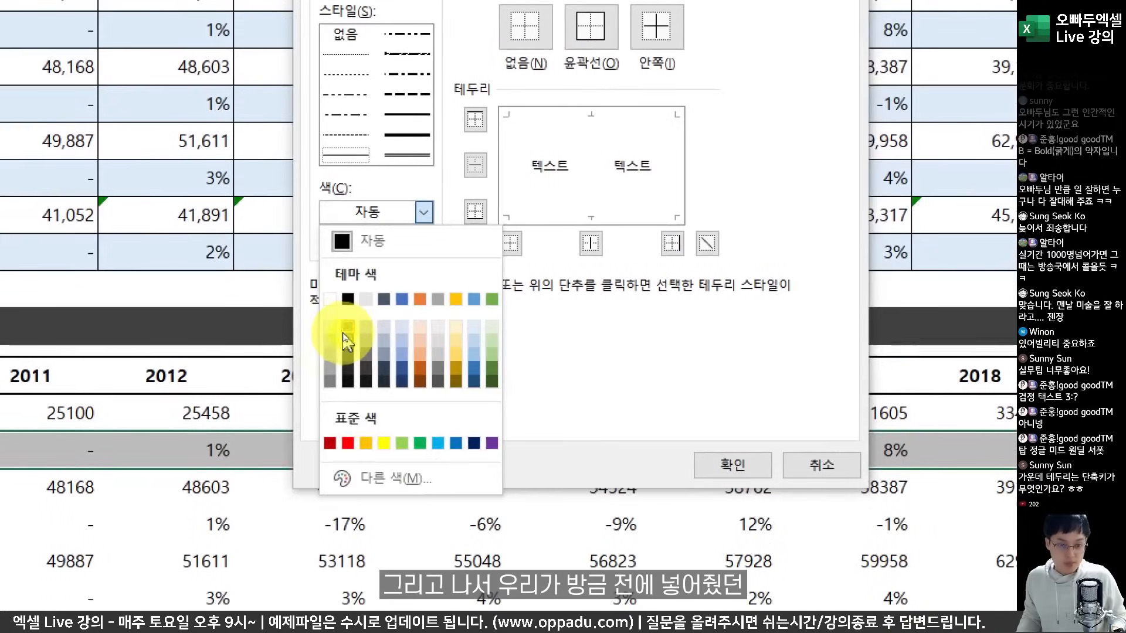
key(ctrl+2)
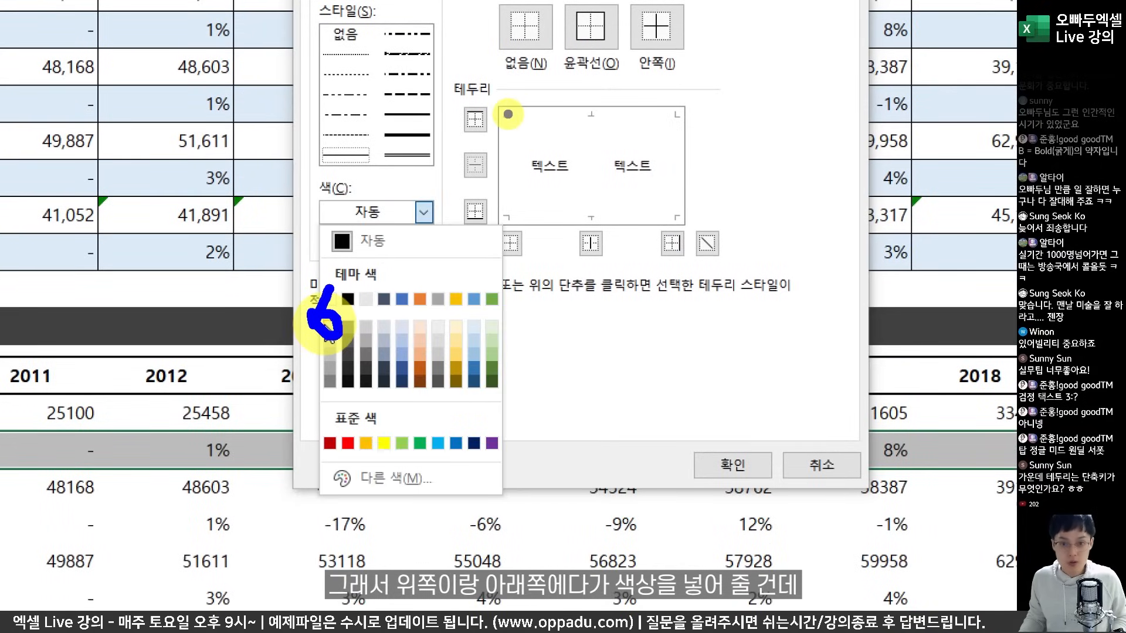
mouse_move(505, 120)
mouse_down()
mouse_move(658, 105)
mouse_move(688, 118)
mouse_up()
drag(505, 216, 677, 219)
drag(479, 91, 521, 82)
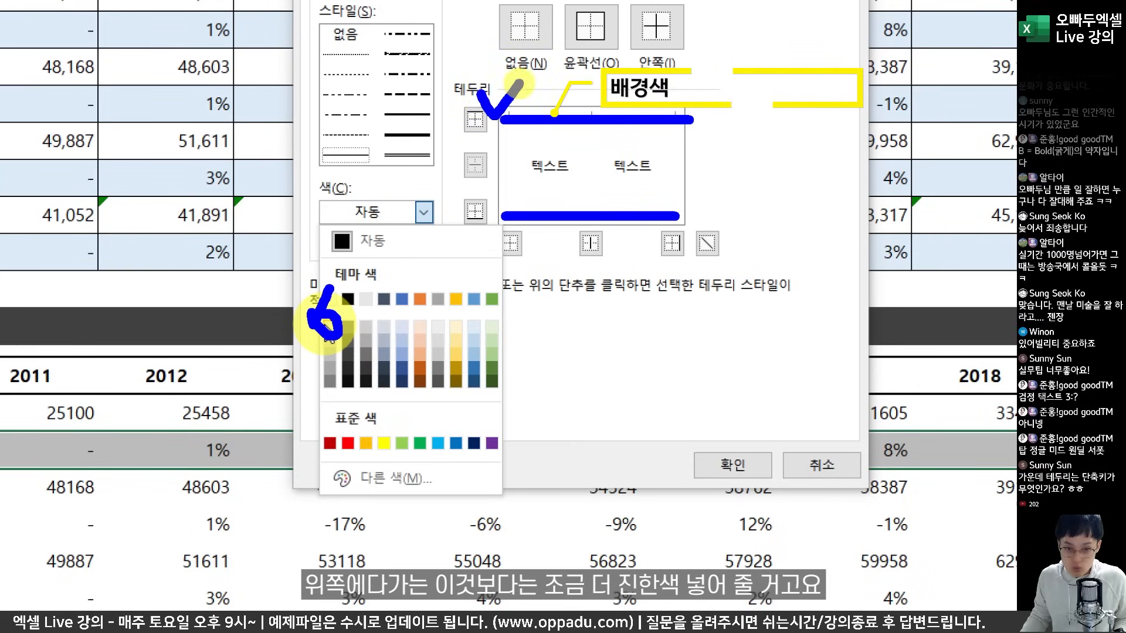
Step: Mark a darker grey in blue, put a red check on the preview's lower border, and circle darker greys in red
mouse_move(327, 324)
mouse_down()
mouse_move(320, 316)
mouse_move(337, 339)
mouse_move(324, 351)
mouse_move(328, 329)
mouse_move(339, 333)
mouse_up()
drag(506, 197, 548, 194)
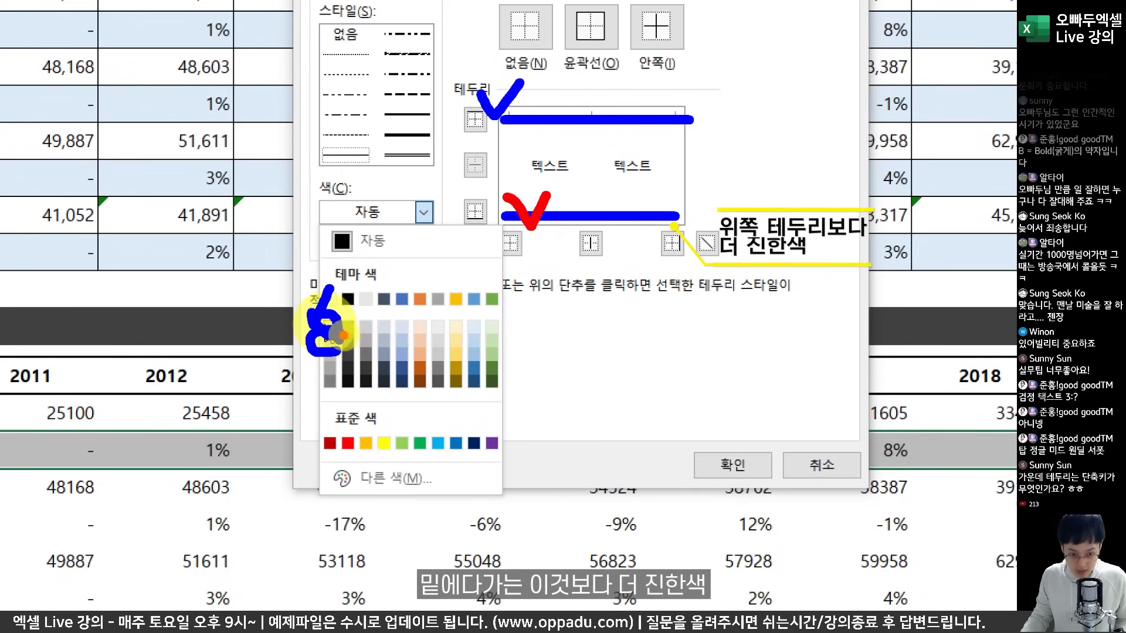
mouse_move(328, 320)
mouse_down()
mouse_move(319, 324)
mouse_move(343, 339)
mouse_move(319, 381)
mouse_move(343, 369)
mouse_up()
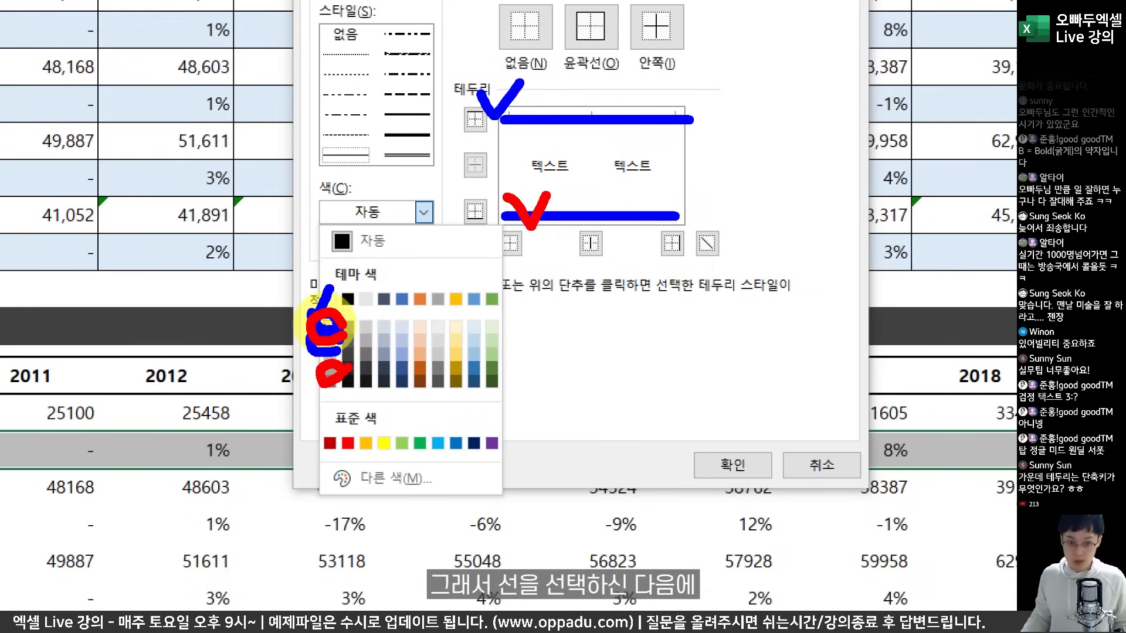
Step: Clear the markup and give 한국's shaded 성장률(%) row a light grey upper border
key(Escape)
click(365, 366)
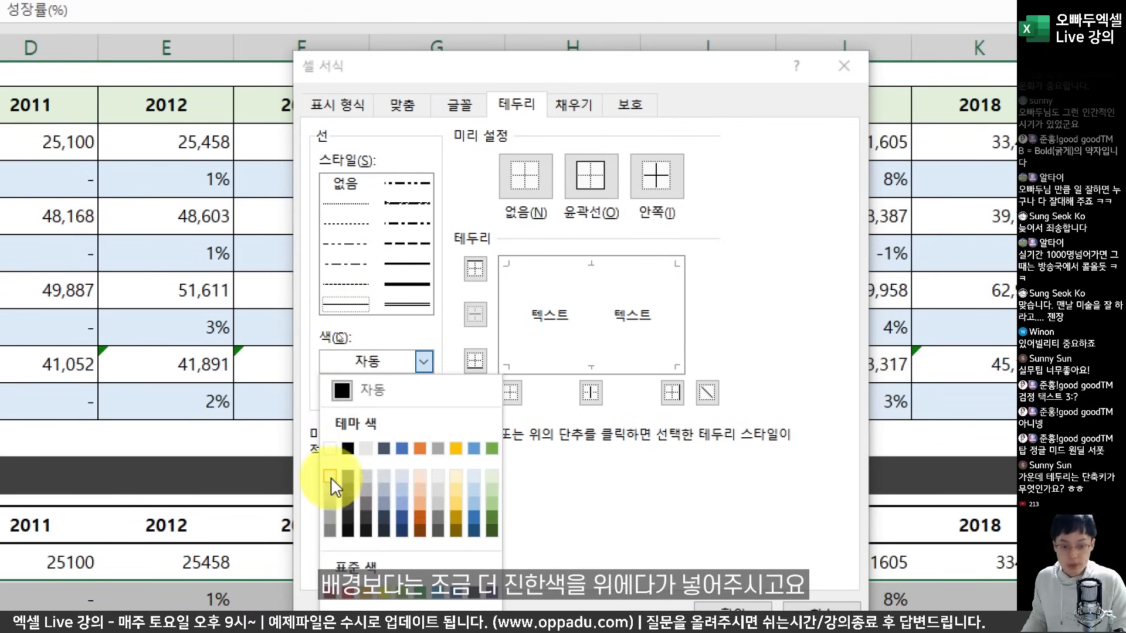
click(335, 484)
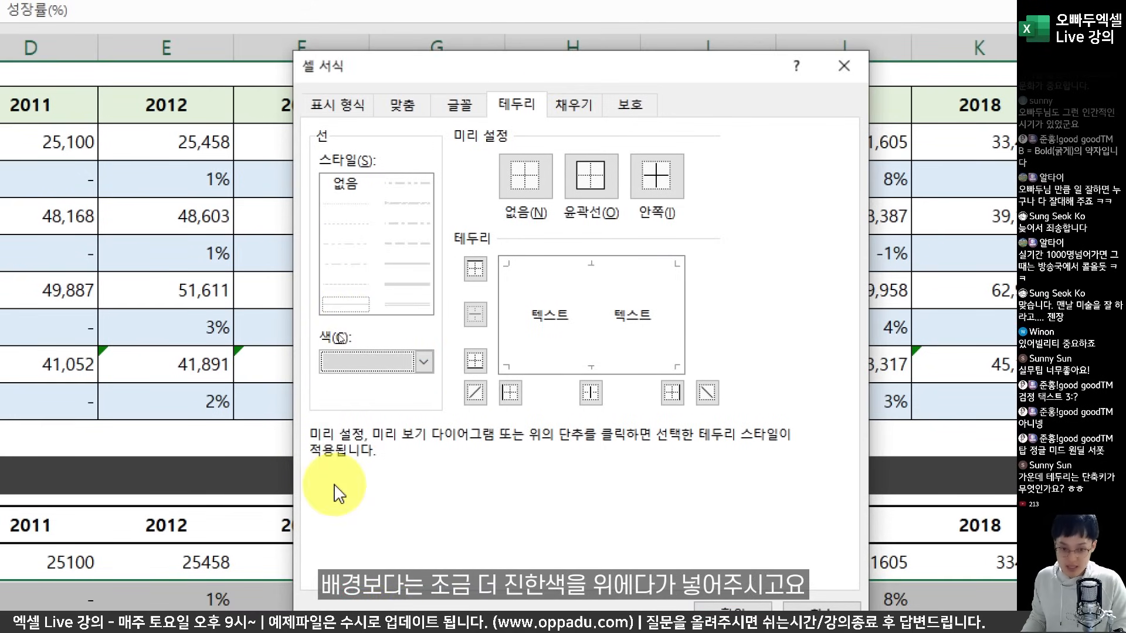
click(538, 265)
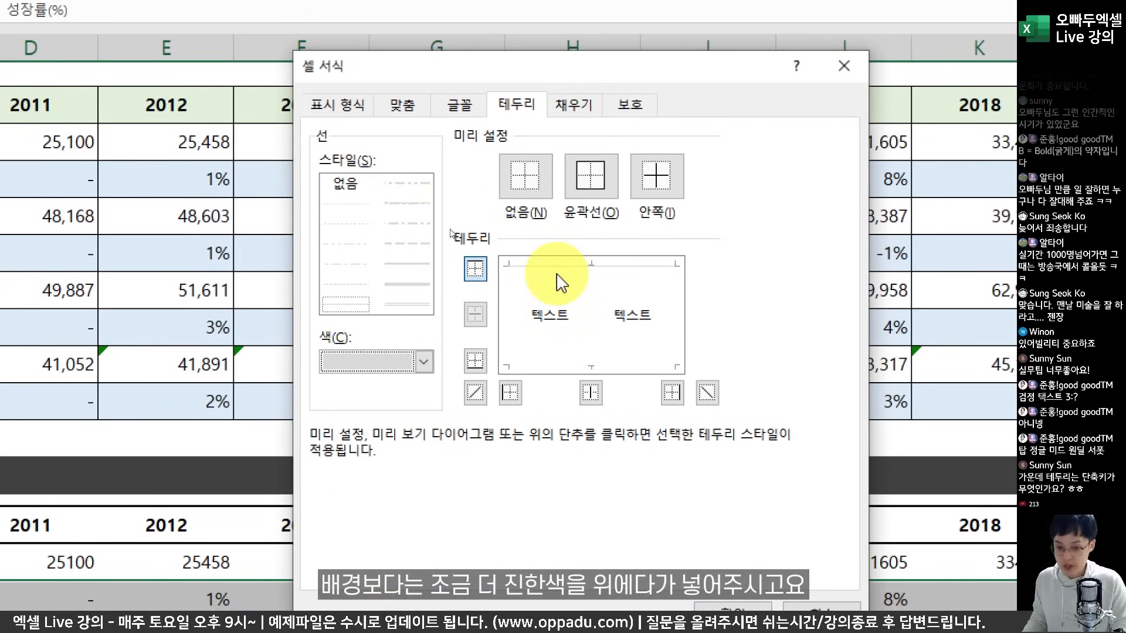
Step: Add a darker grey lower border to the shaded 성장률(%) row, clear the markup and apply the borders
click(338, 359)
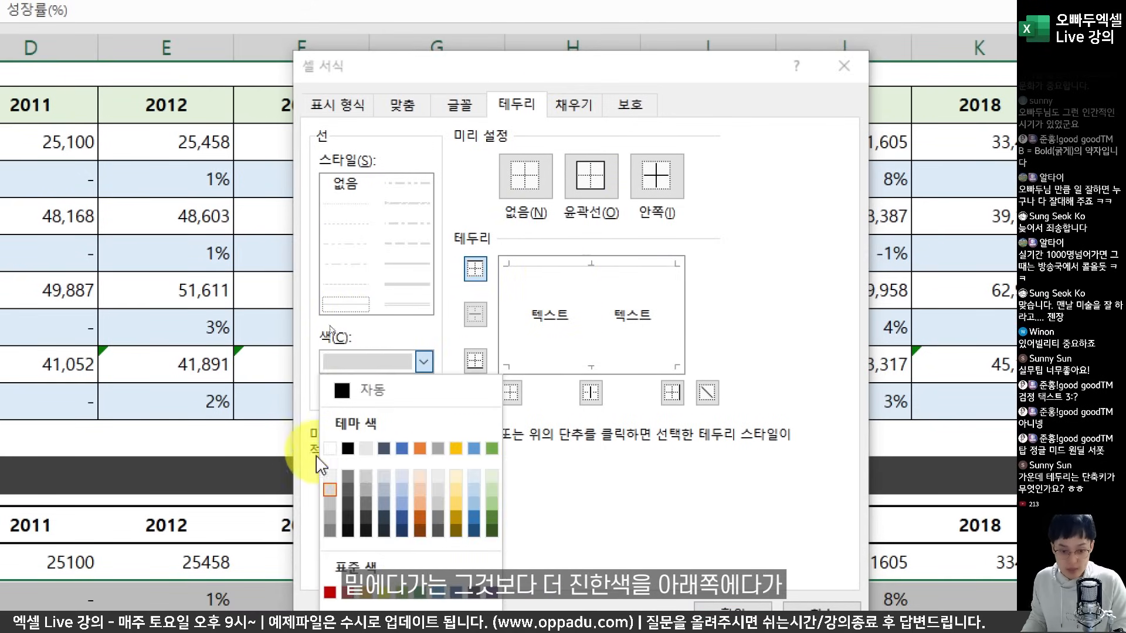
click(330, 519)
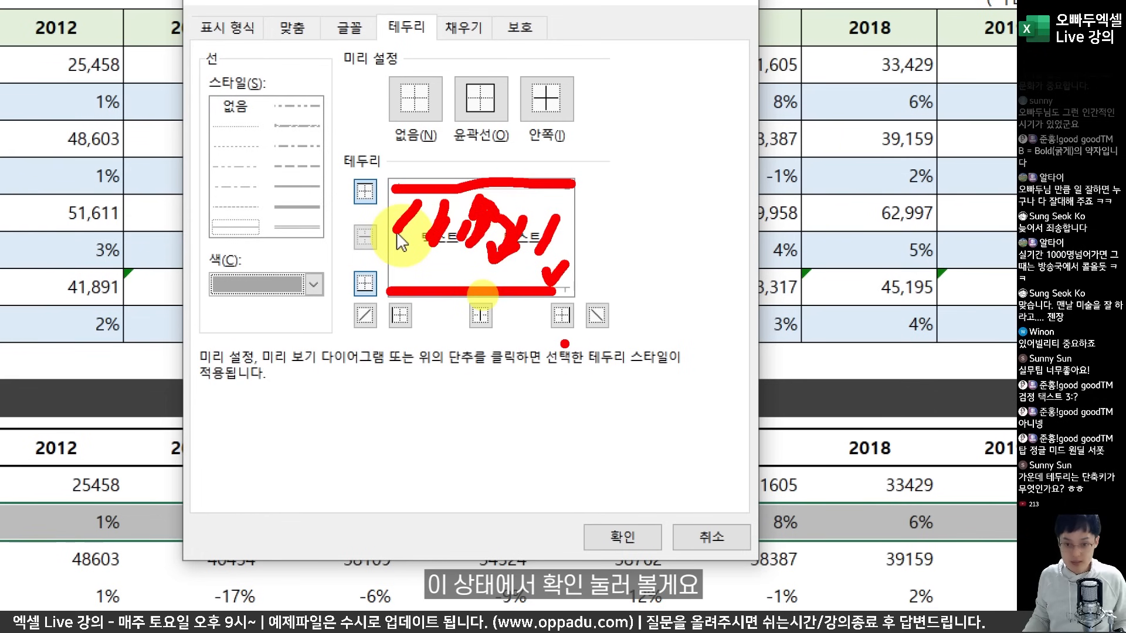
key(Escape)
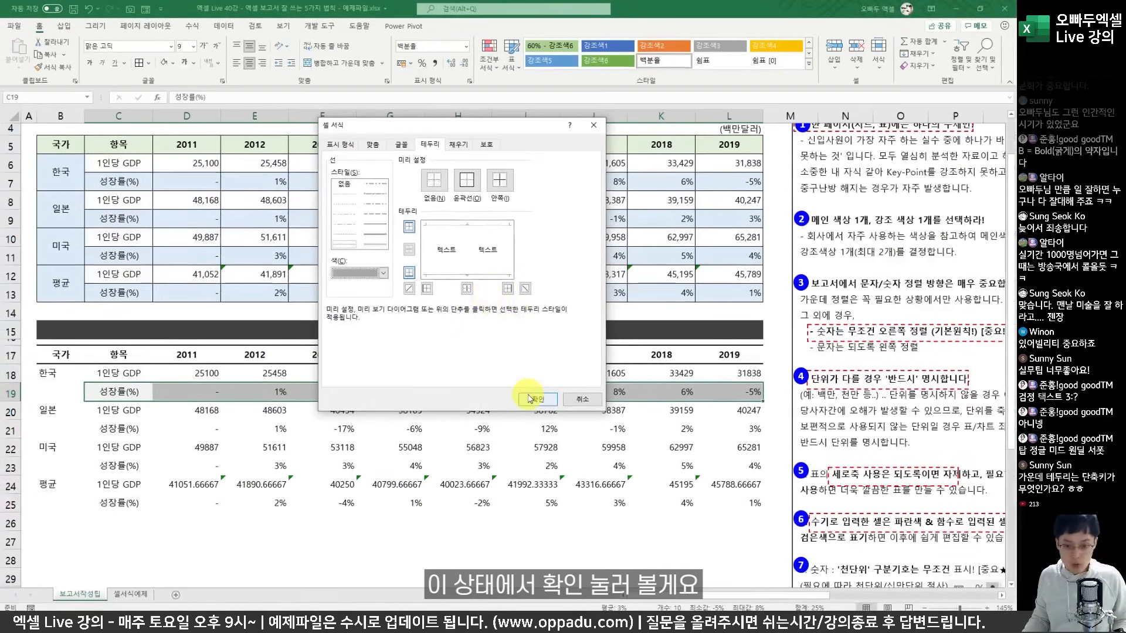
click(552, 427)
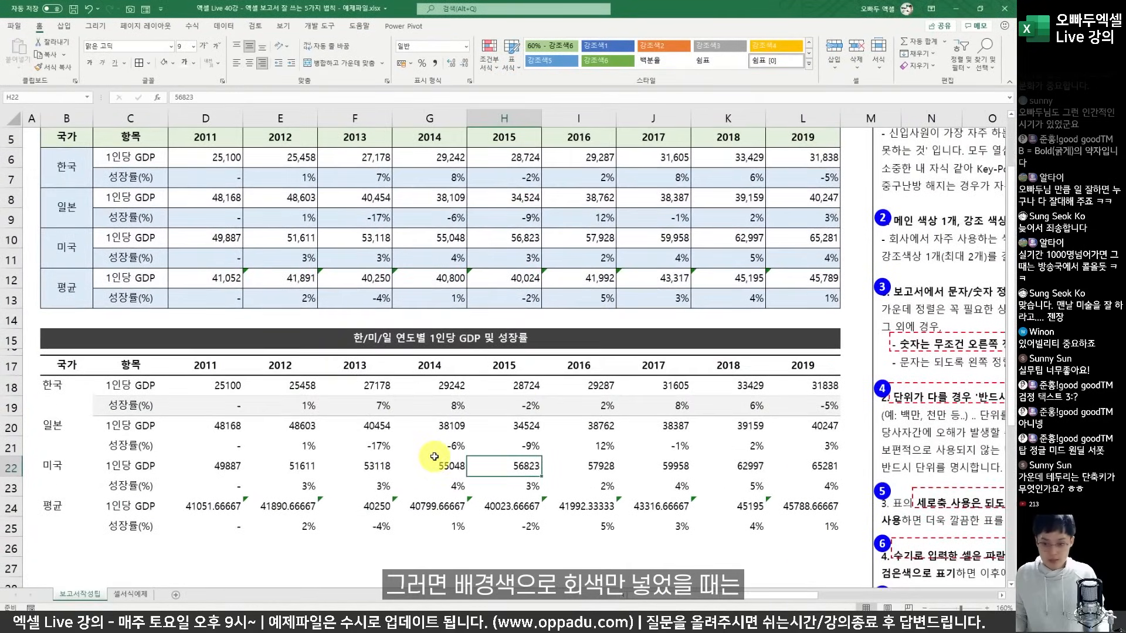
Step: Undo the border change on row 19 to compare the plain shading, and restore the borders
ctrl+scroll(625, 467, down, 1)
key(ctrl+z)
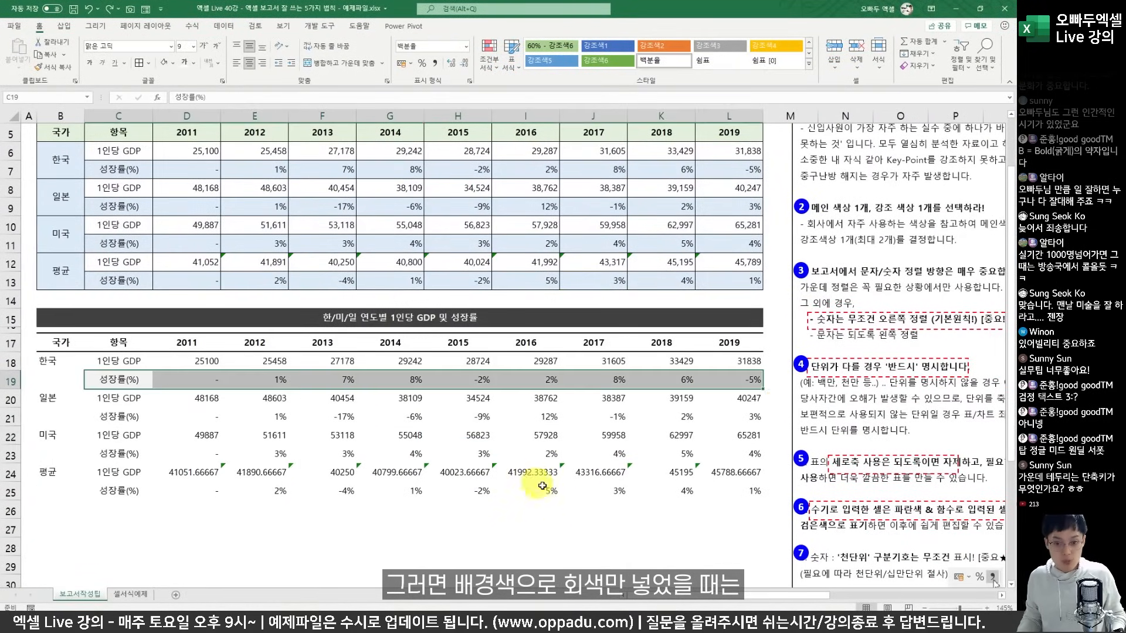
click(543, 485)
click(113, 382)
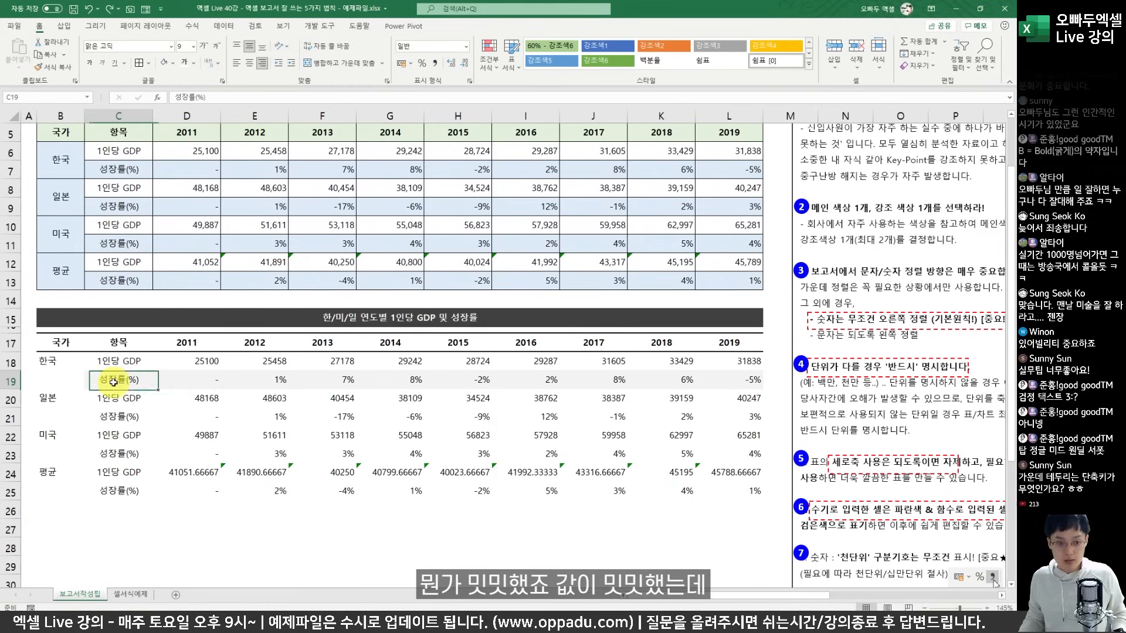
drag(113, 381, 613, 379)
click(664, 436)
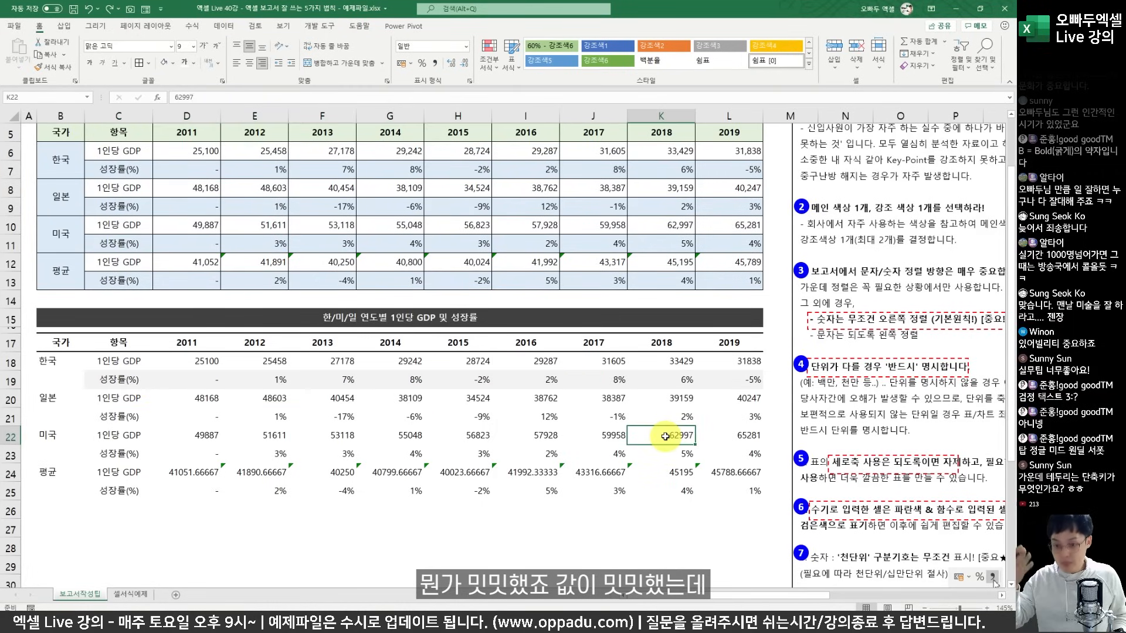
key(ctrl+z)
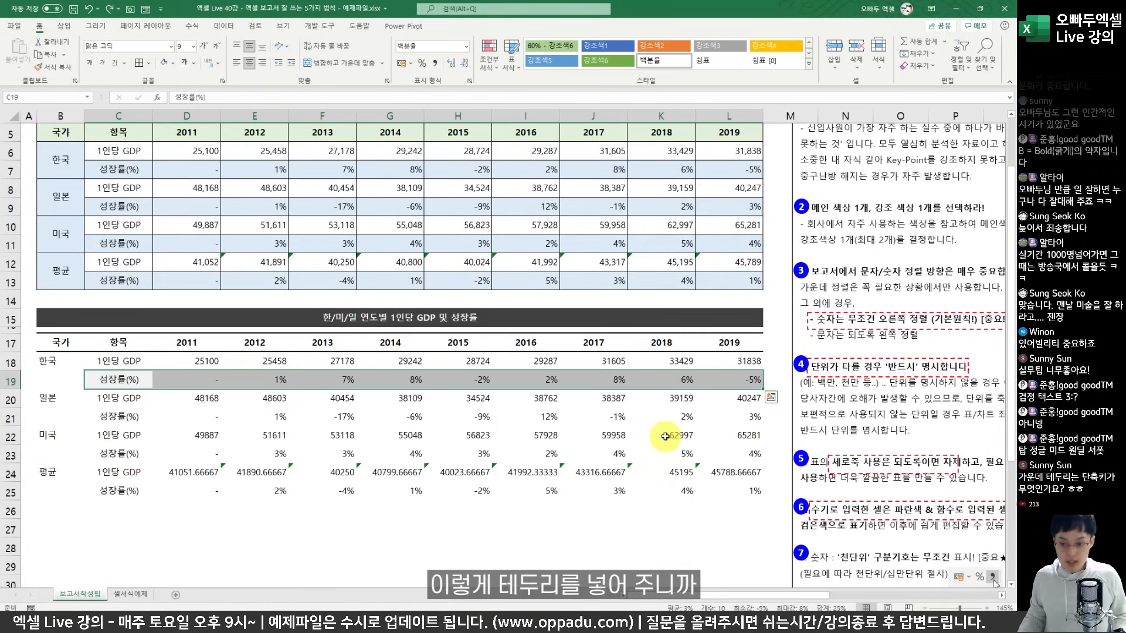
click(664, 436)
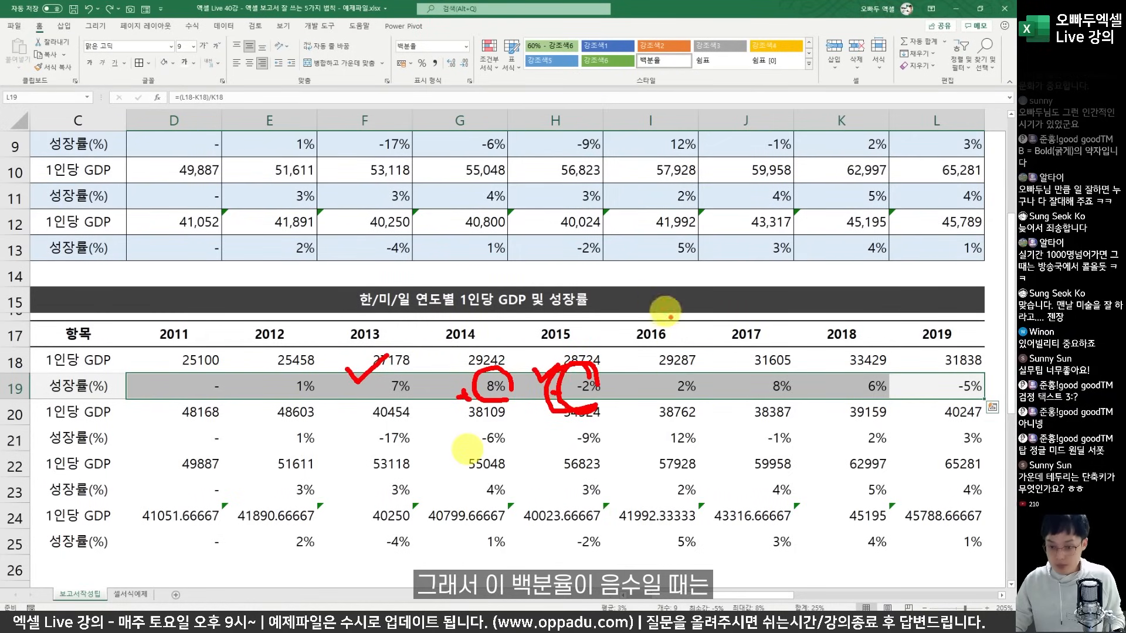
Step: Write 빨간색 in red beside 한국's 2015 growth rate, underline it, and clear the markup
mouse_move(583, 386)
mouse_down()
mouse_move(610, 384)
mouse_move(604, 364)
mouse_move(626, 357)
mouse_move(645, 378)
mouse_move(680, 352)
mouse_move(699, 375)
mouse_up()
drag(645, 407, 715, 369)
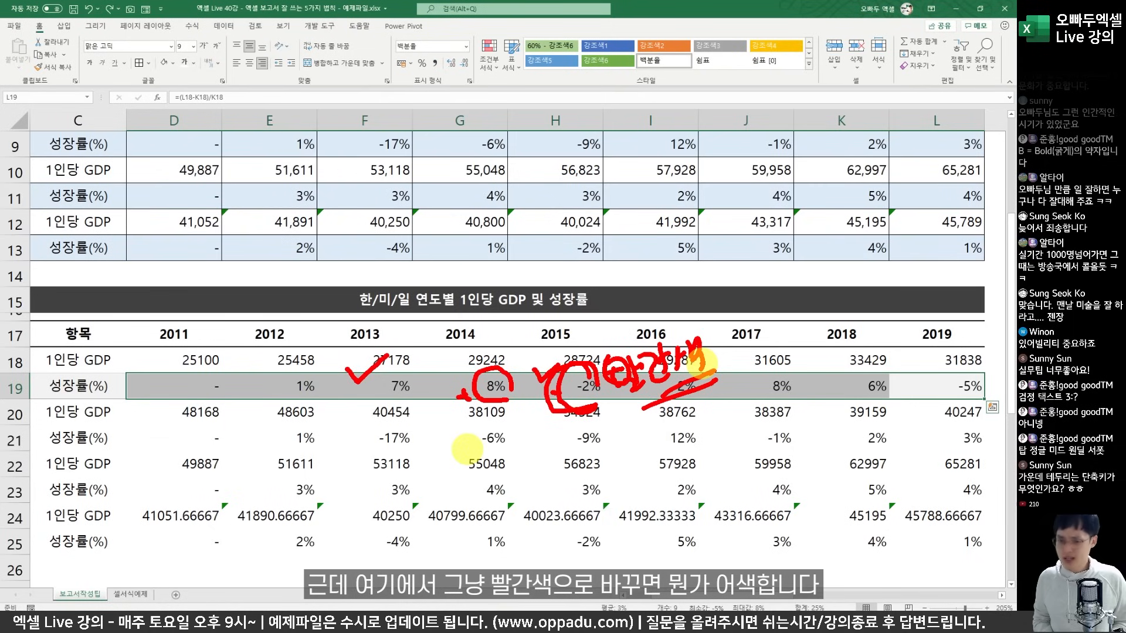
key(Escape)
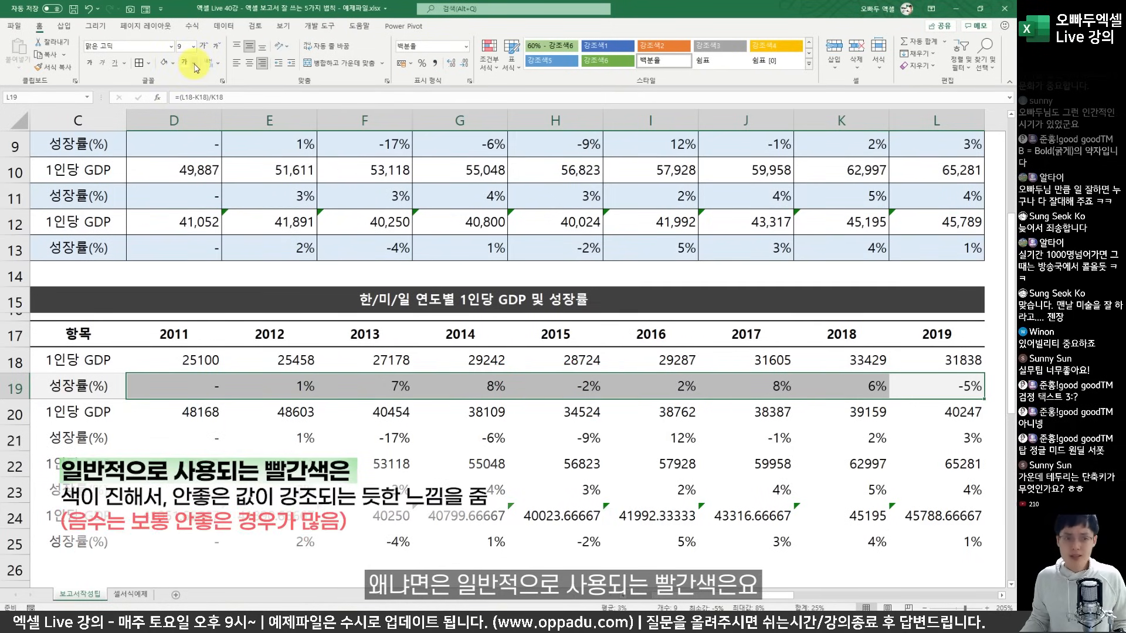
Step: Set the font colour of 한국's 2011 to 2019 growth rates to red and inspect the 2015 and 2016 cells
click(194, 62)
click(193, 179)
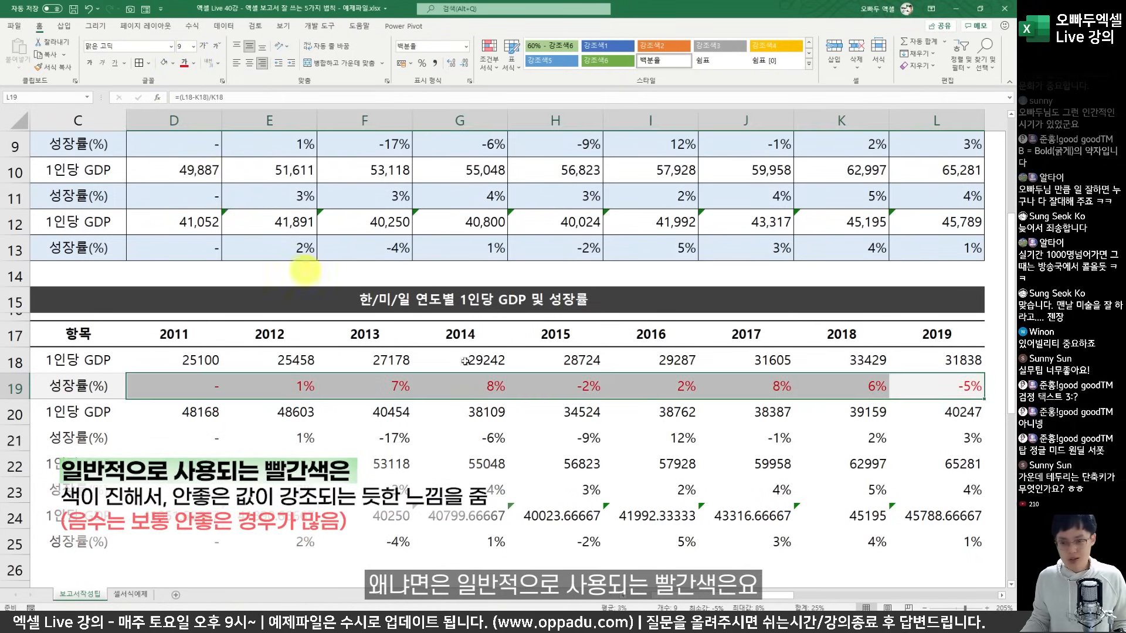
click(680, 438)
click(698, 395)
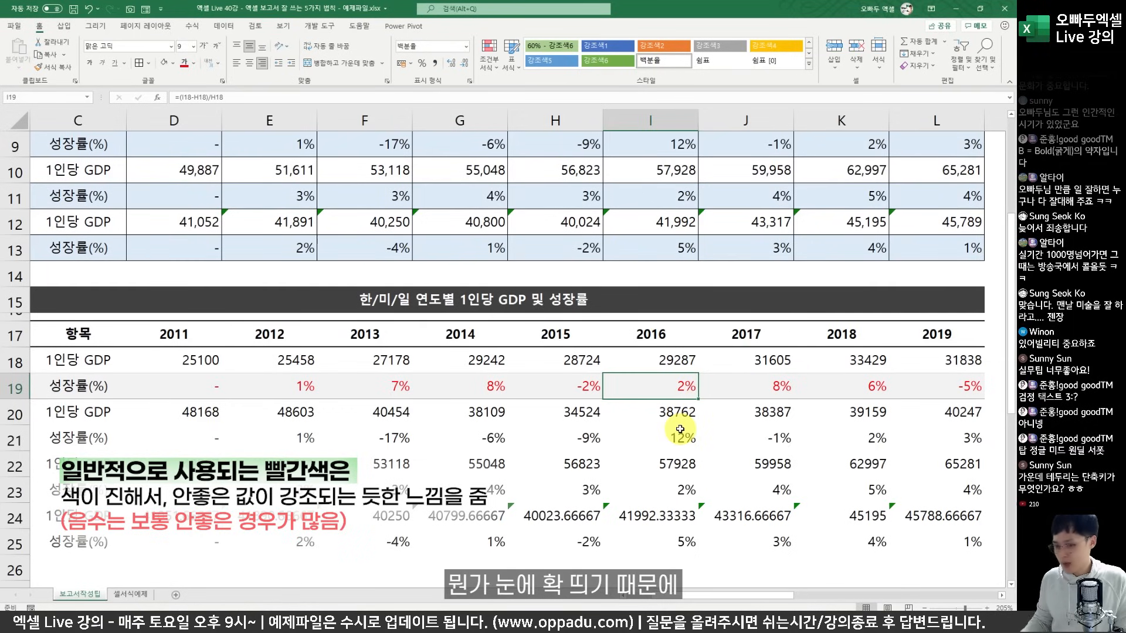
click(599, 388)
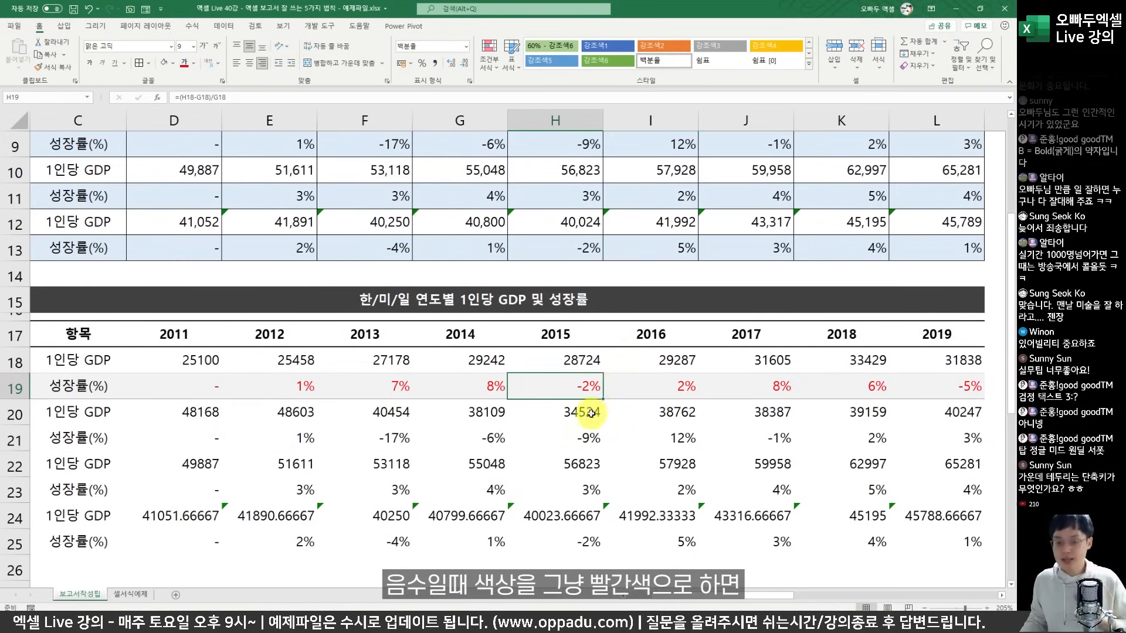
Step: Box and check the 2015 growth rate in red, clear the markup, and undo the red font colour
mouse_move(508, 368)
mouse_down()
mouse_move(608, 402)
mouse_move(613, 347)
mouse_up()
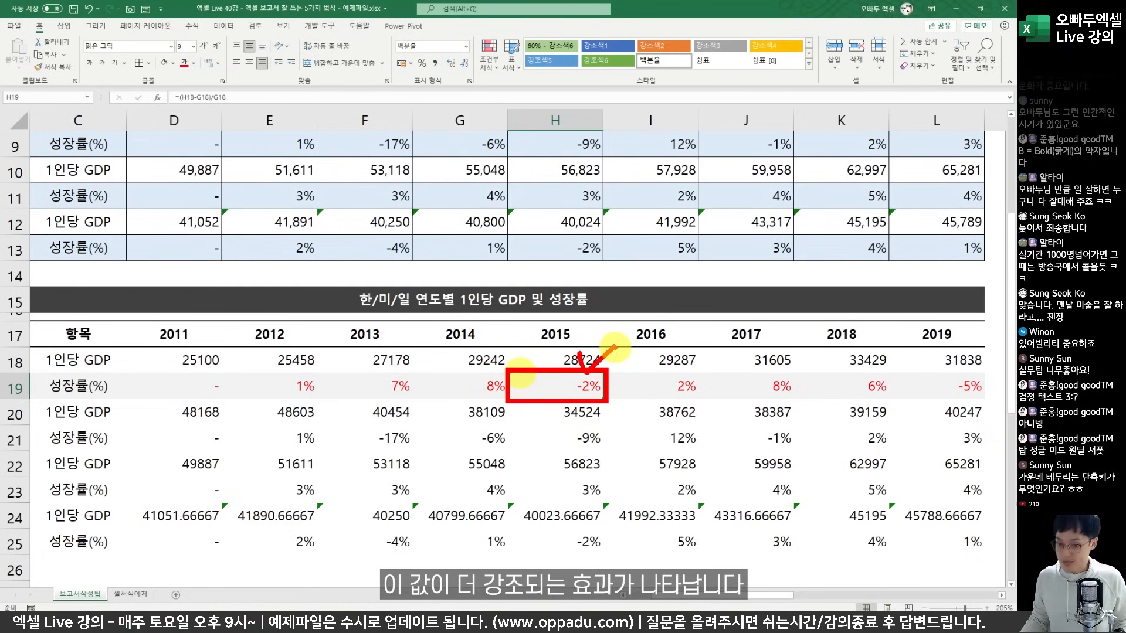
key(Escape)
key(ctrl+z)
key(ctrl+z)
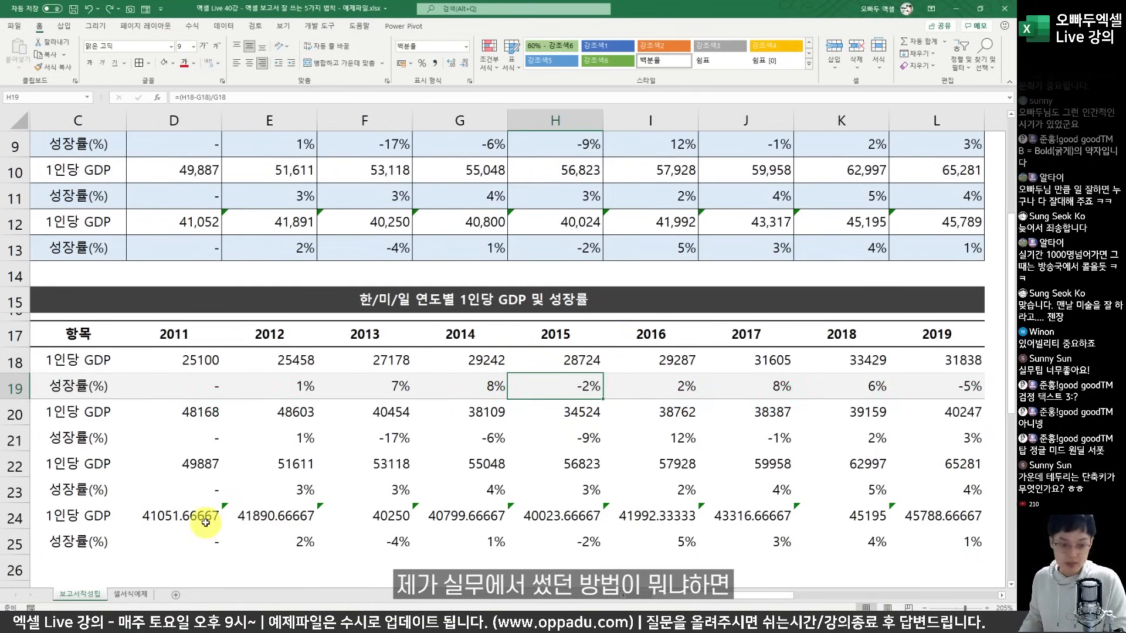
Step: Go to the 셀서식예제 sheet, box and check the custom-format colour list in red, clear the markup, and mark 색9
key(ctrl+Page_Down)
drag(310, 134, 896, 309)
mouse_move(771, 119)
mouse_down()
mouse_move(783, 133)
mouse_move(808, 107)
mouse_up()
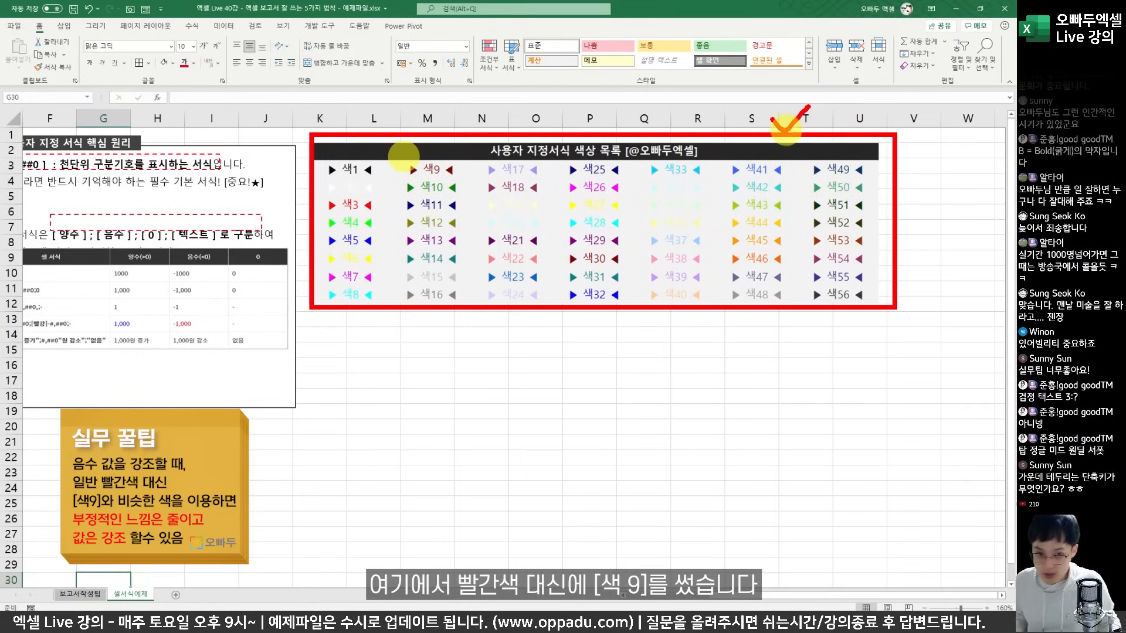
key(Escape)
mouse_move(399, 158)
mouse_down()
mouse_move(461, 180)
mouse_move(472, 136)
mouse_up()
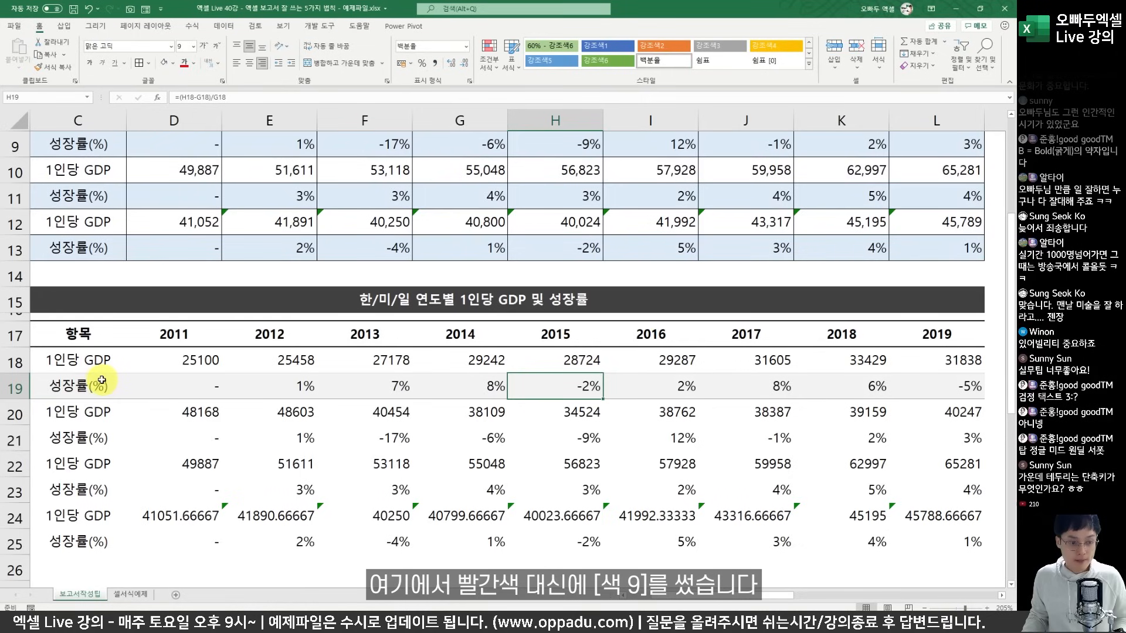
Step: Apply the custom number format 0%;[색9]-0%;-;@ to 한국's 성장률(%) row, C19:L19, on the 보고서작성팁 sheet
drag(91, 385, 938, 386)
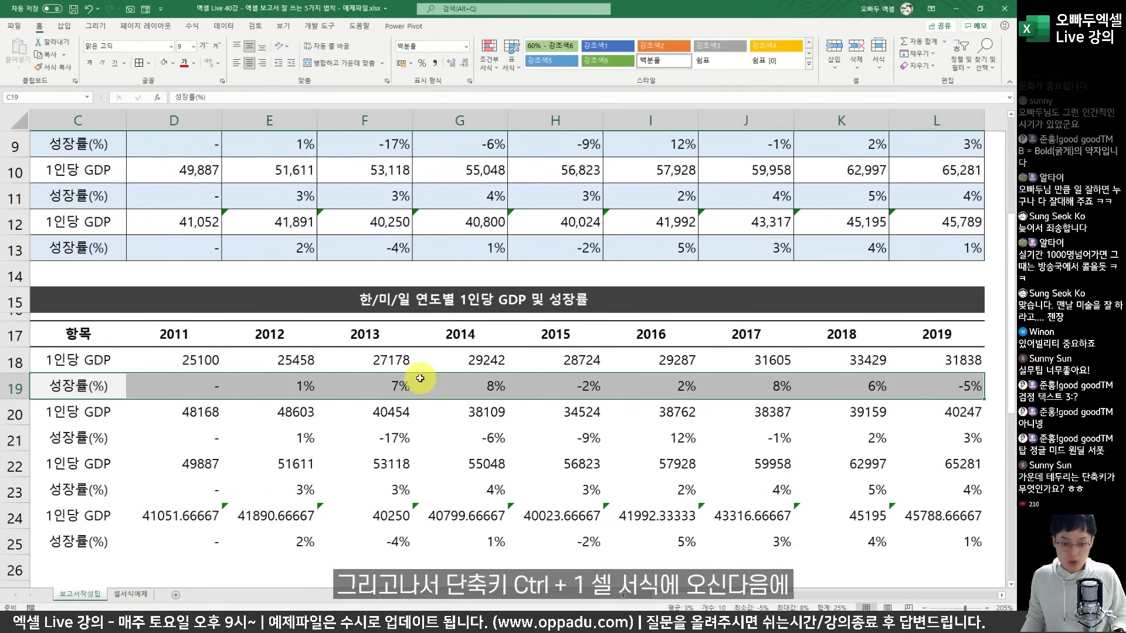
key(ctrl+1)
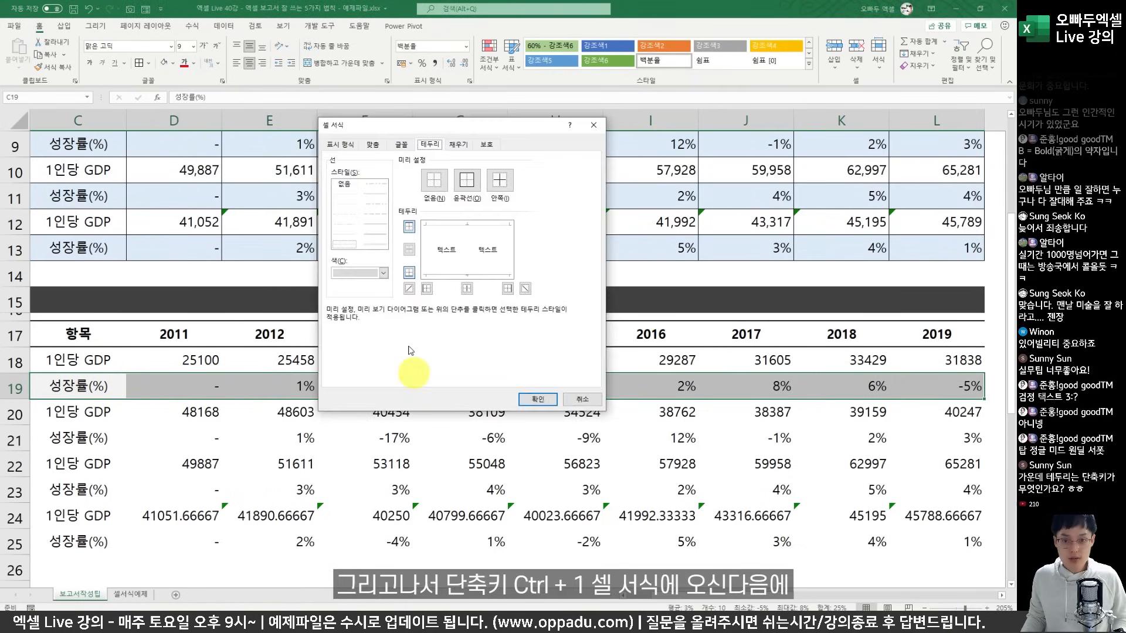
click(343, 146)
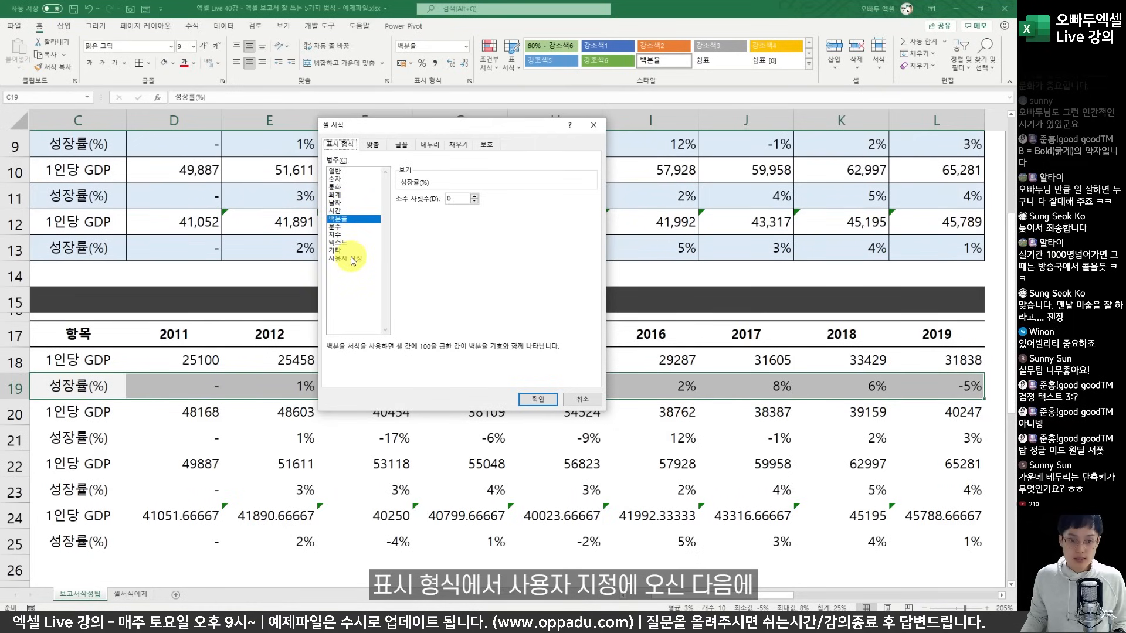
click(352, 260)
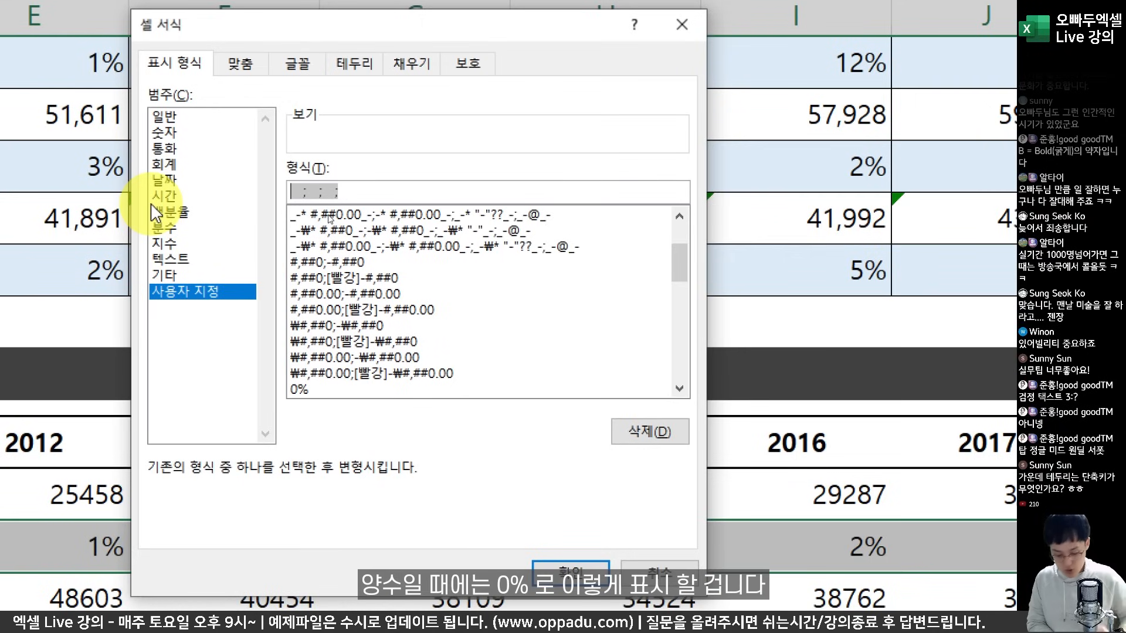
text(0)
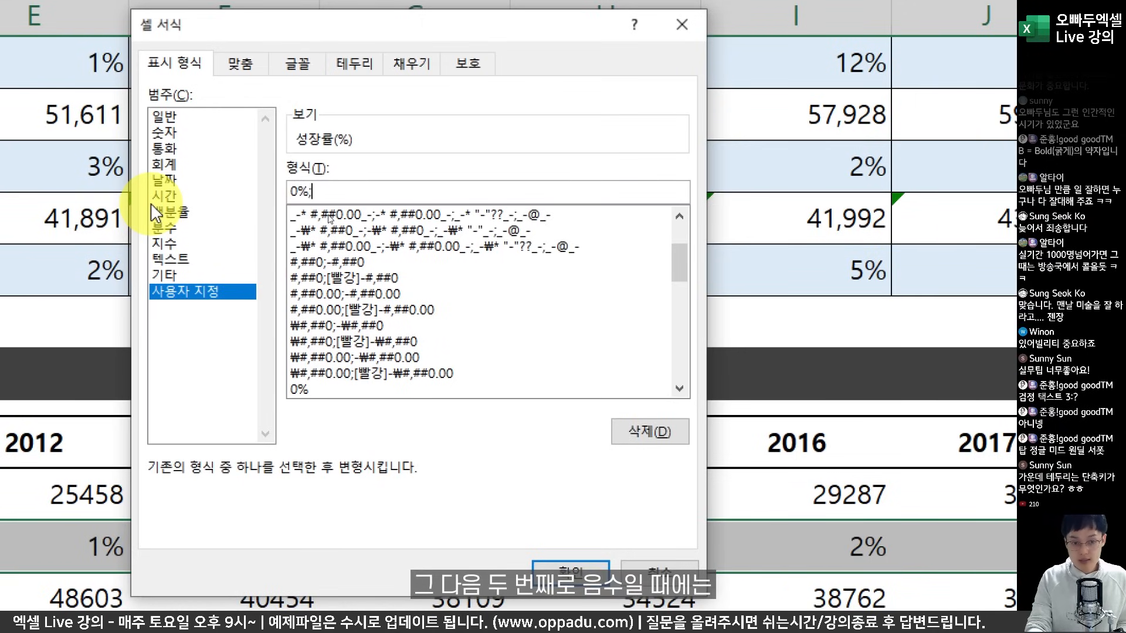
text([)
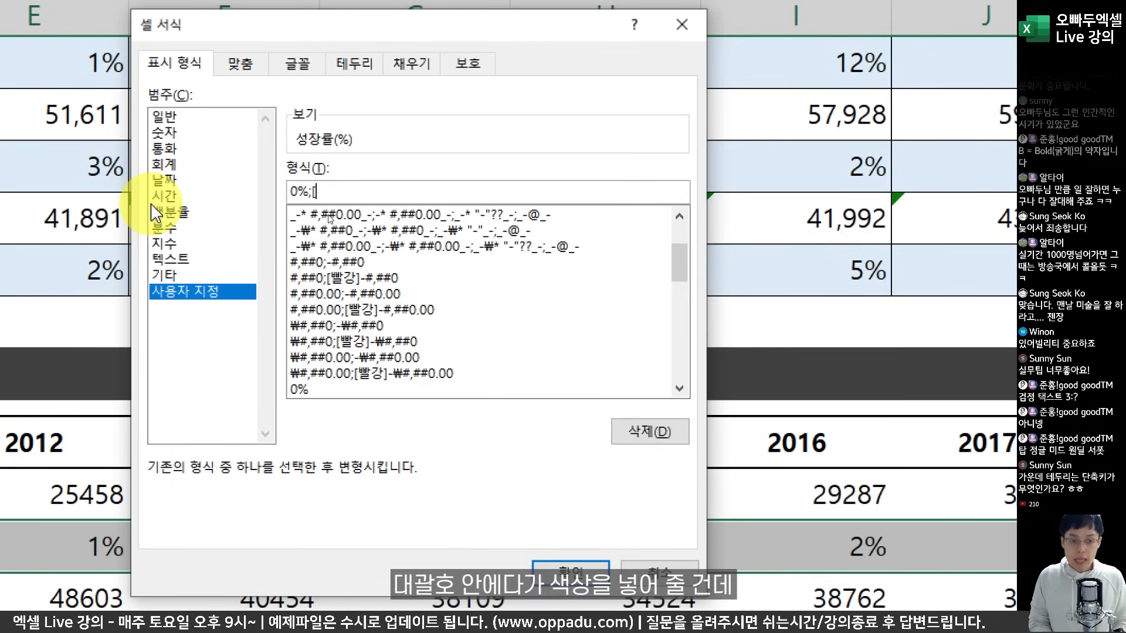
text(])
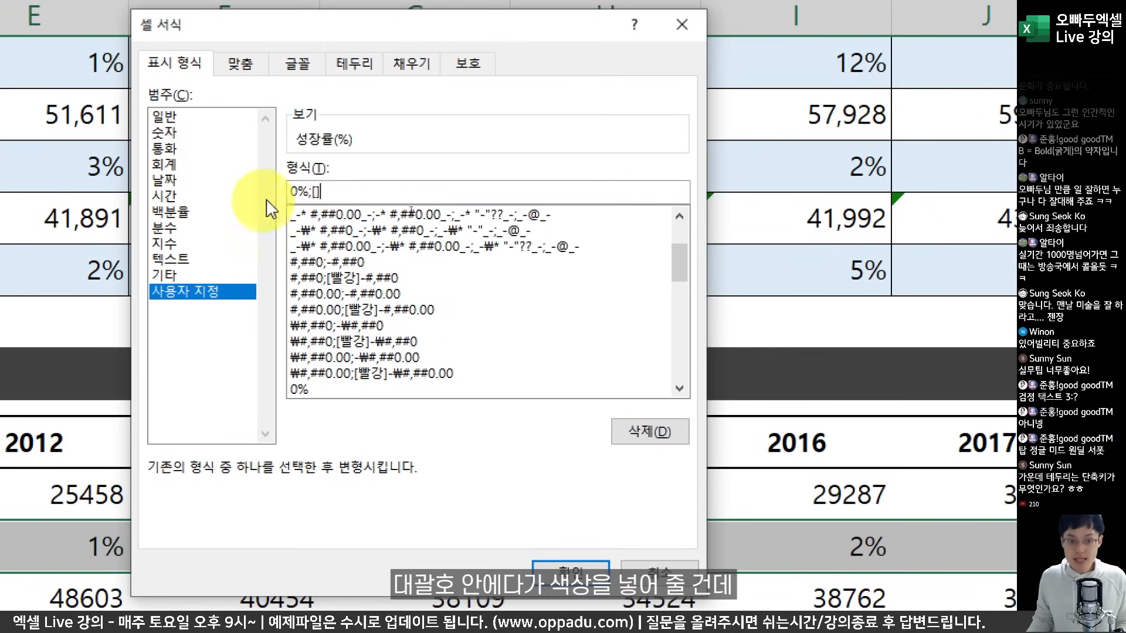
click(316, 191)
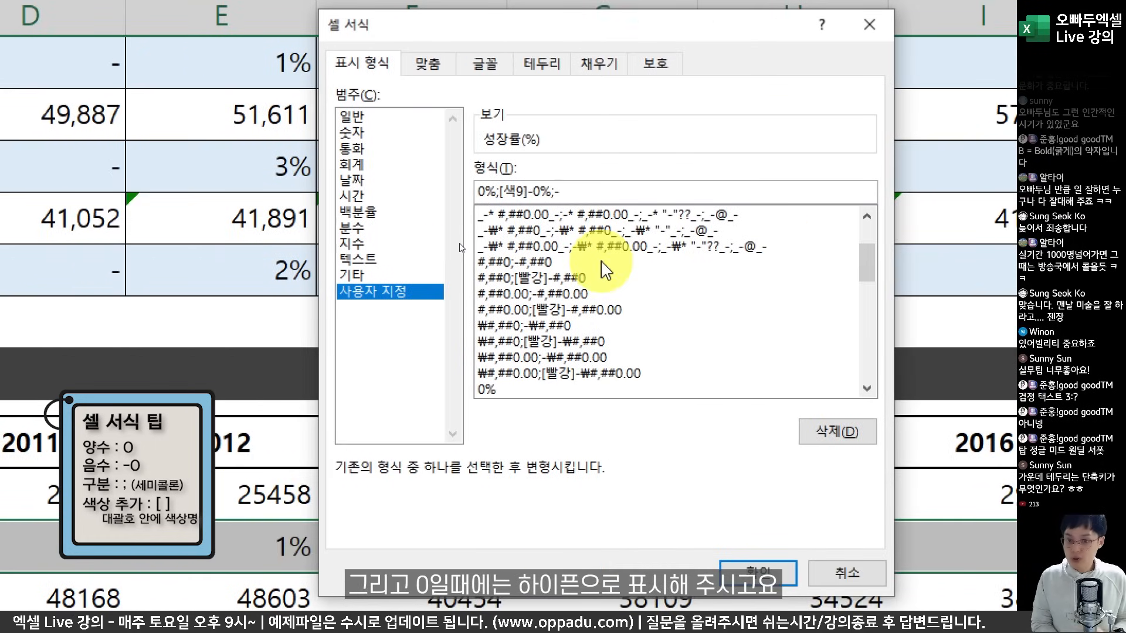
text(;)
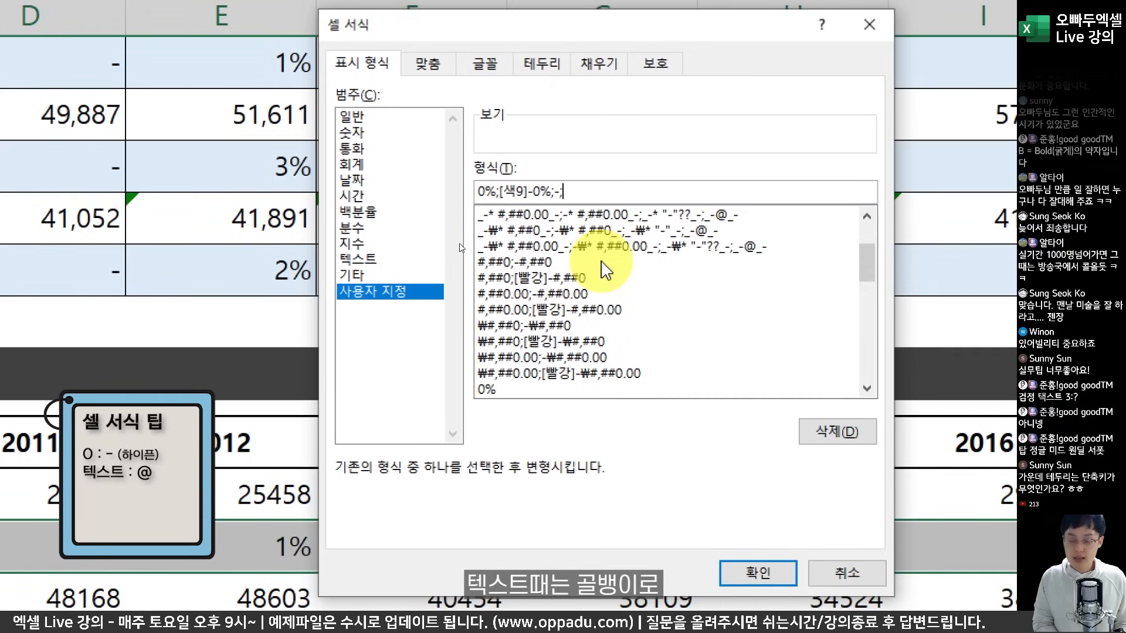
text(@)
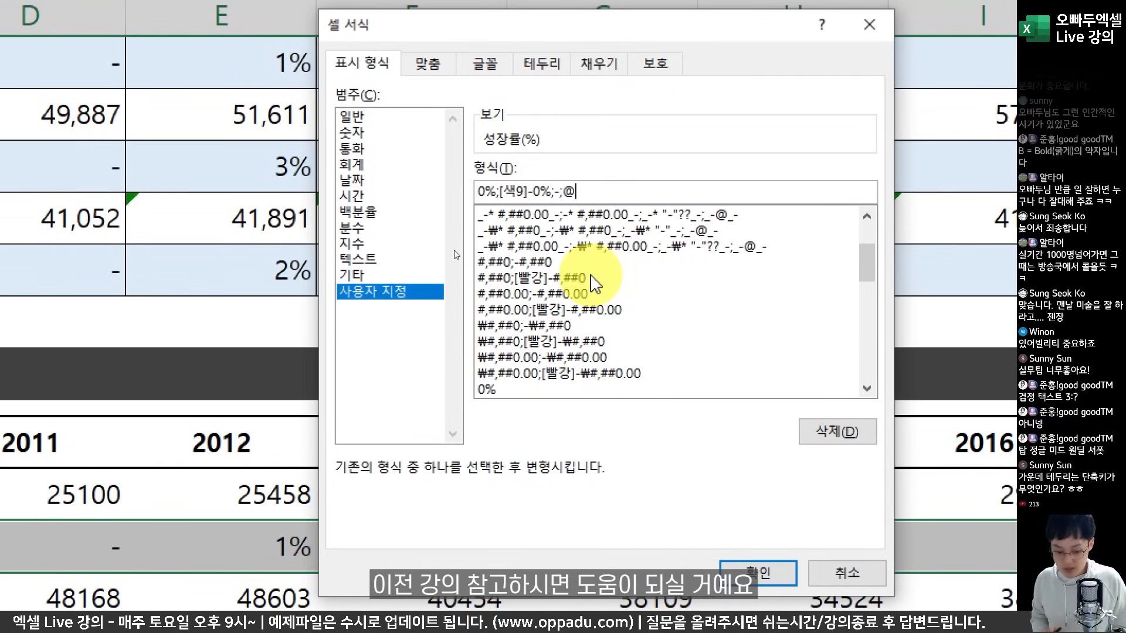
click(753, 561)
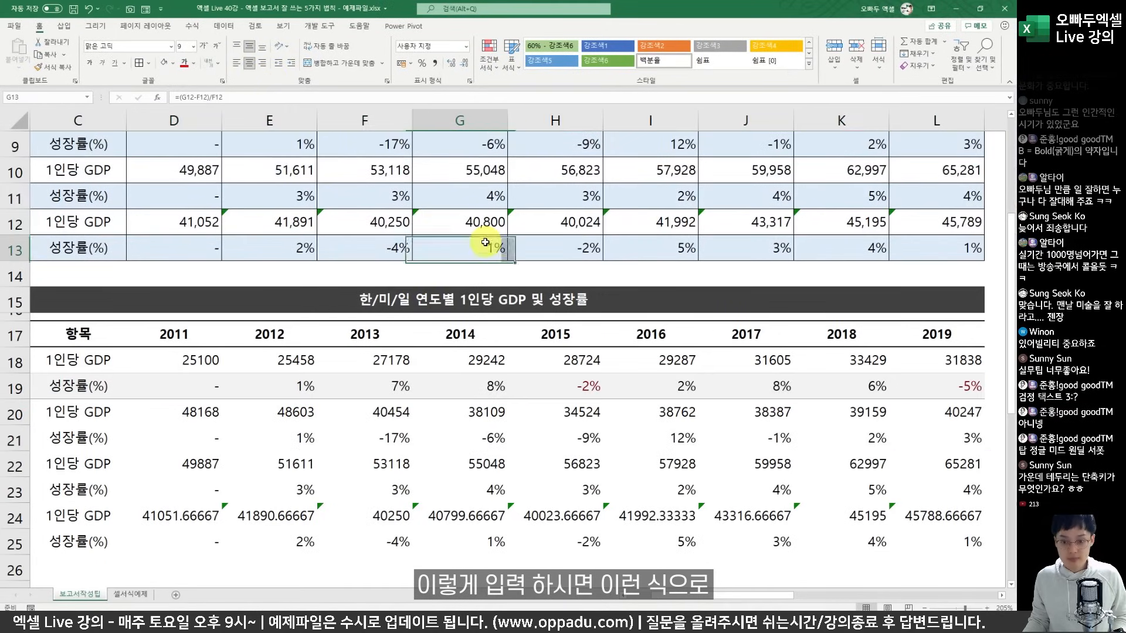
Step: Select 한국's 2015 growth rate and mark it with a blue box and check
click(548, 364)
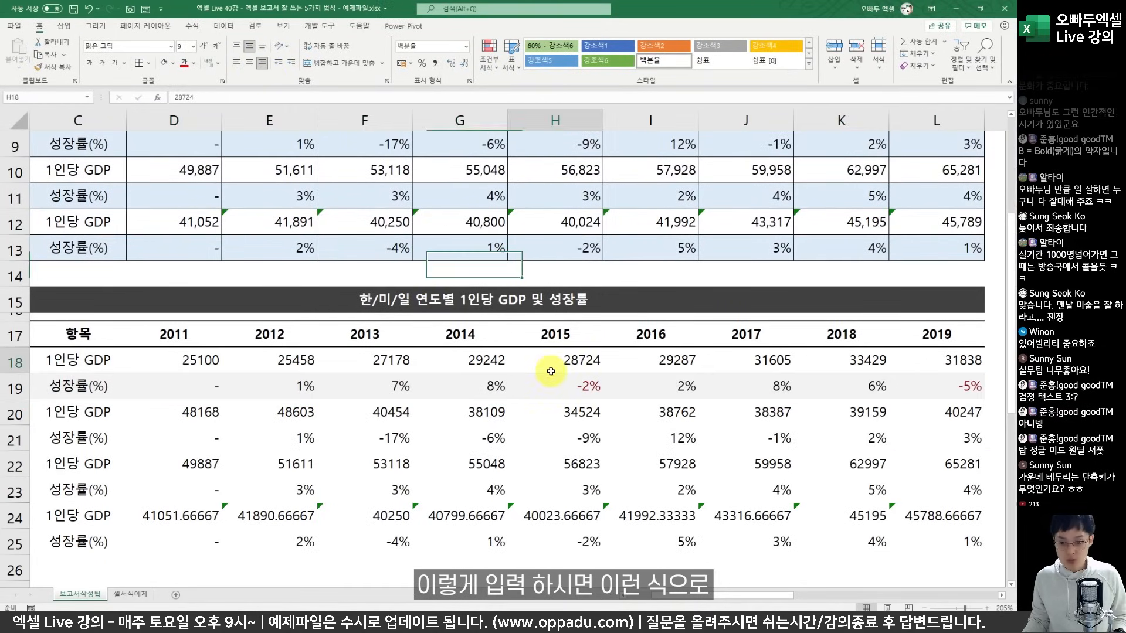
click(581, 378)
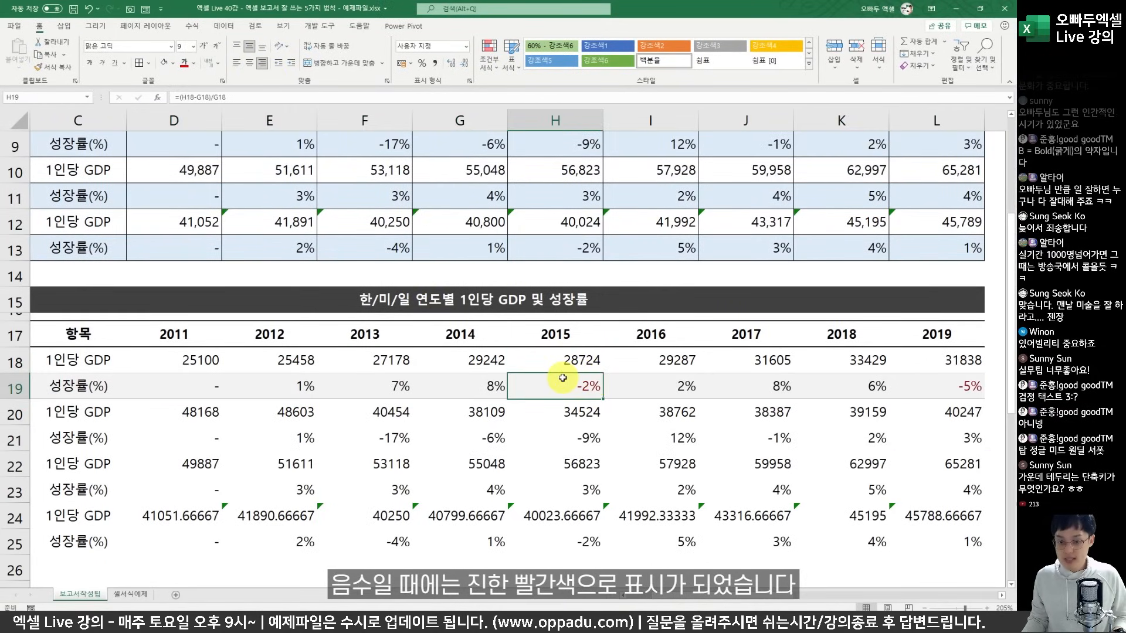
drag(585, 384, 612, 404)
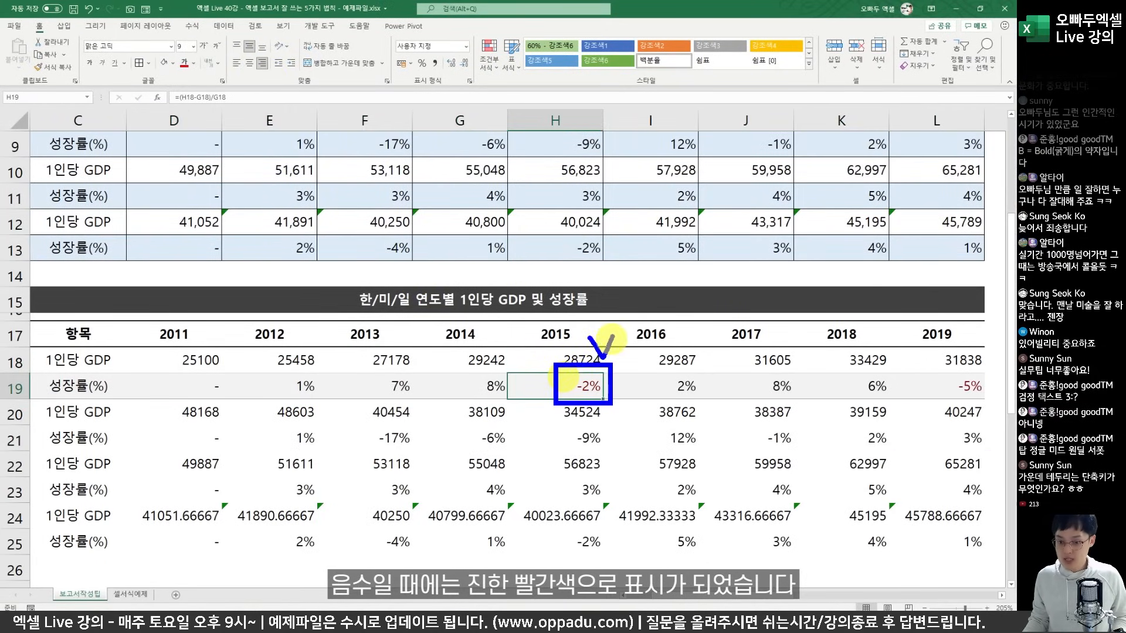
Step: Mark 한국's 2019 growth rate with a blue box and check, clear the markup, and box the 2015 growth rate again
drag(926, 374, 983, 402)
drag(942, 332, 963, 330)
key(Escape)
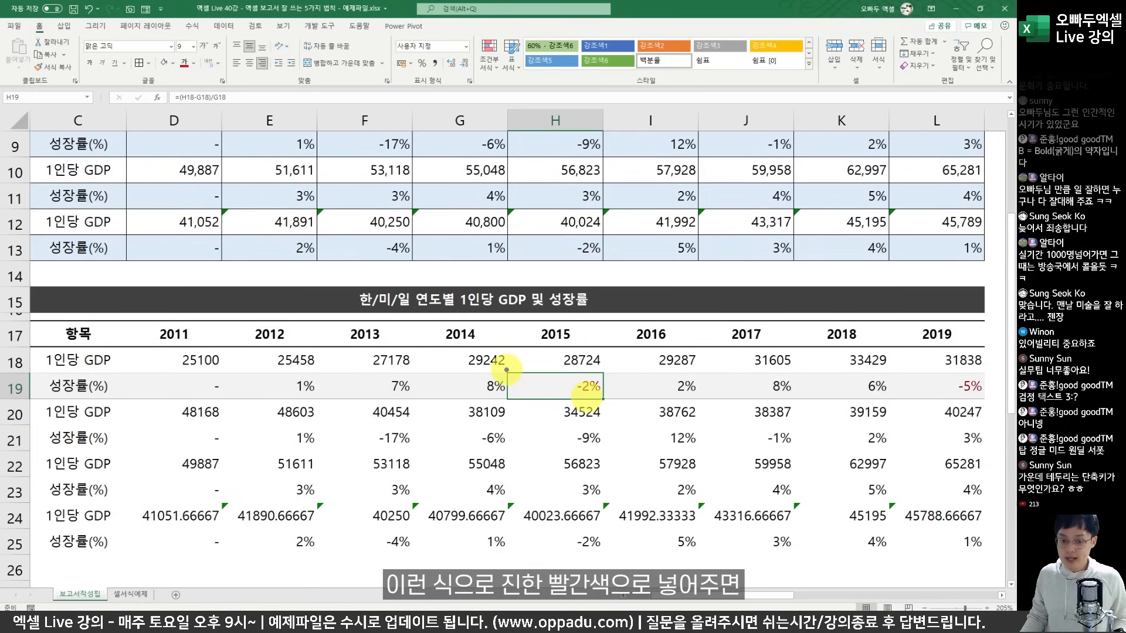
mouse_move(506, 369)
mouse_down()
mouse_move(572, 402)
mouse_move(604, 404)
mouse_up()
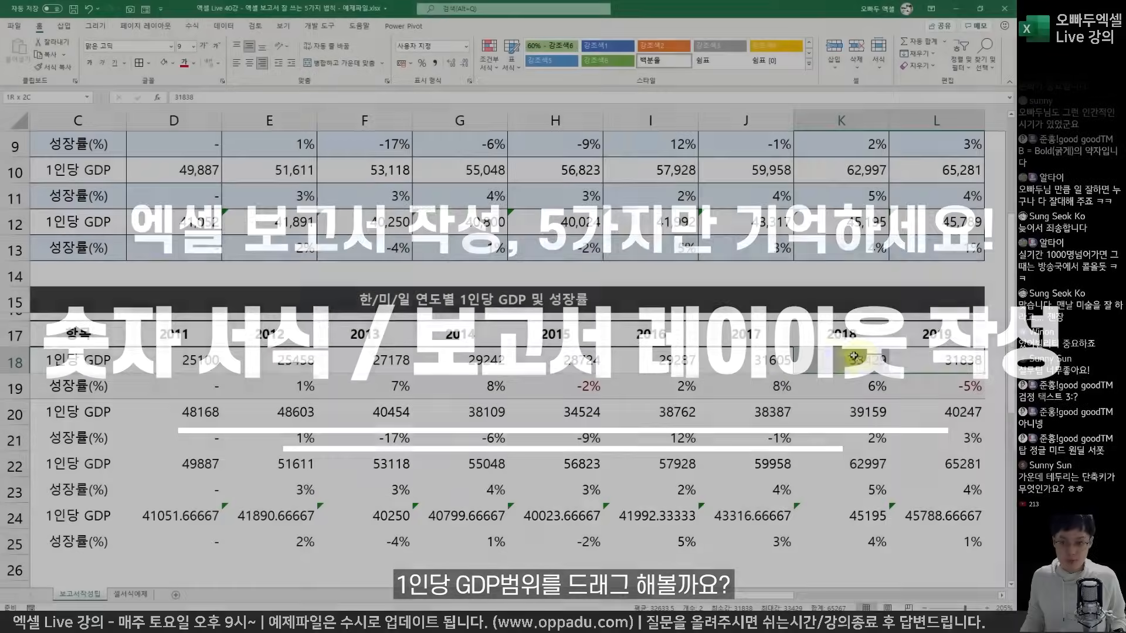
Step: Apply thousands separators to 한국's 1인당 GDP values in D18:L18
drag(907, 354, 188, 353)
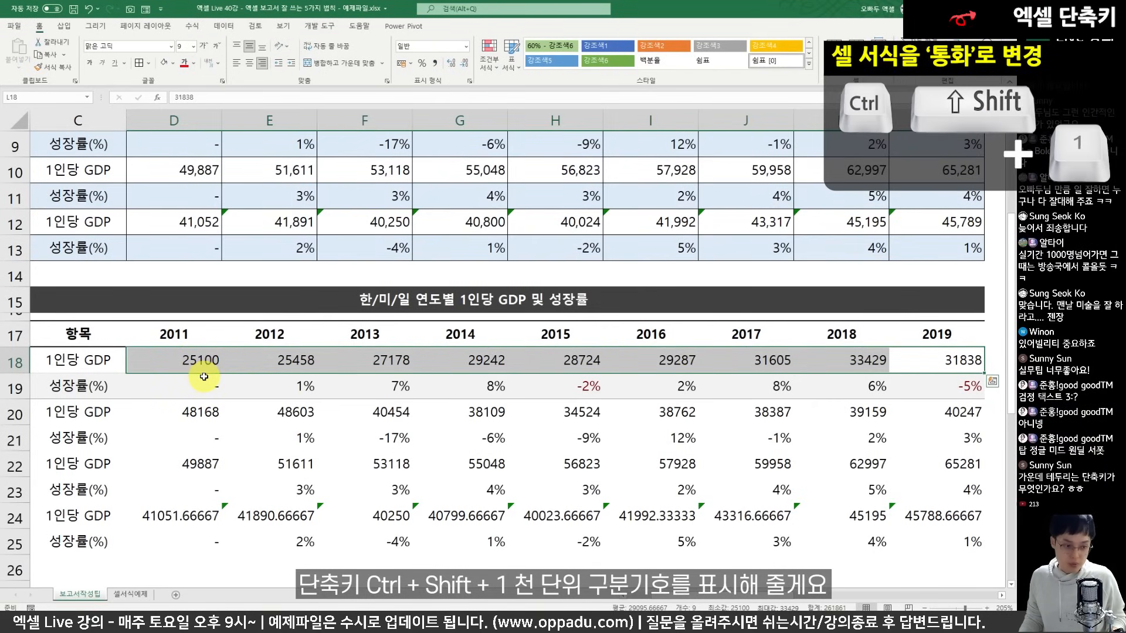
key(ctrl+shift+1)
click(214, 394)
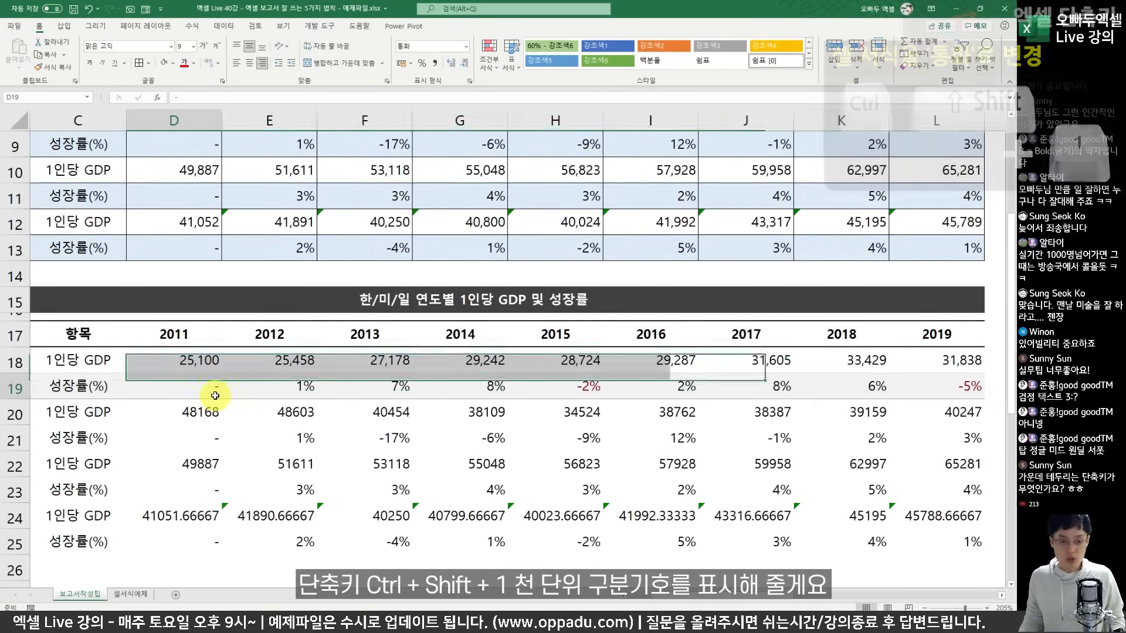
Step: Merge and centre the 한국 country cells B18:B19
drag(59, 369, 58, 392)
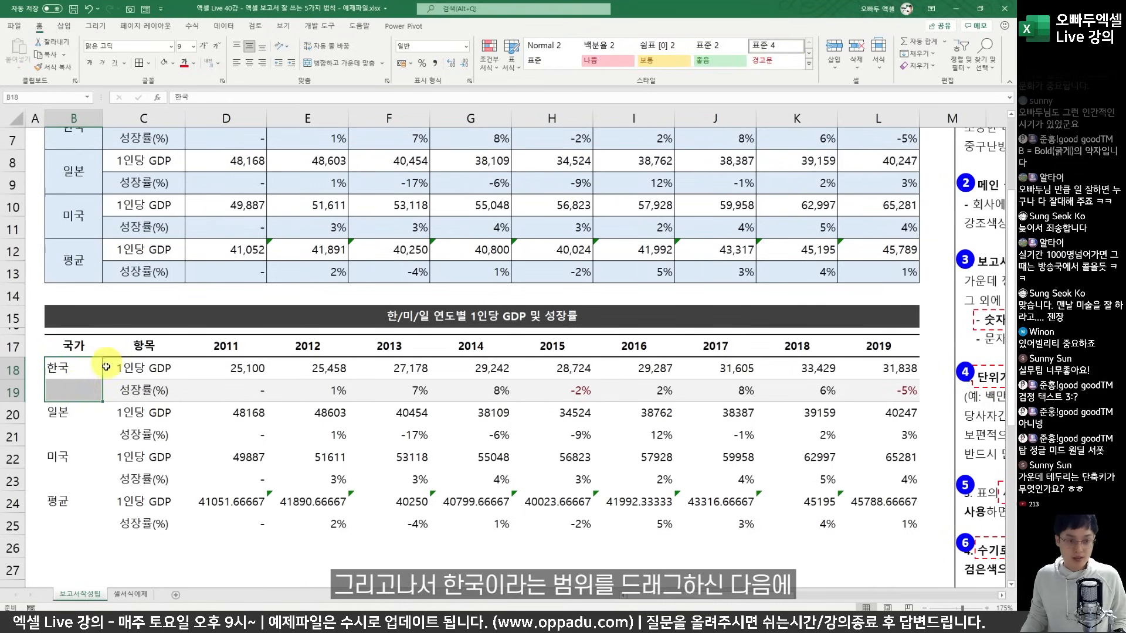
click(326, 67)
click(219, 432)
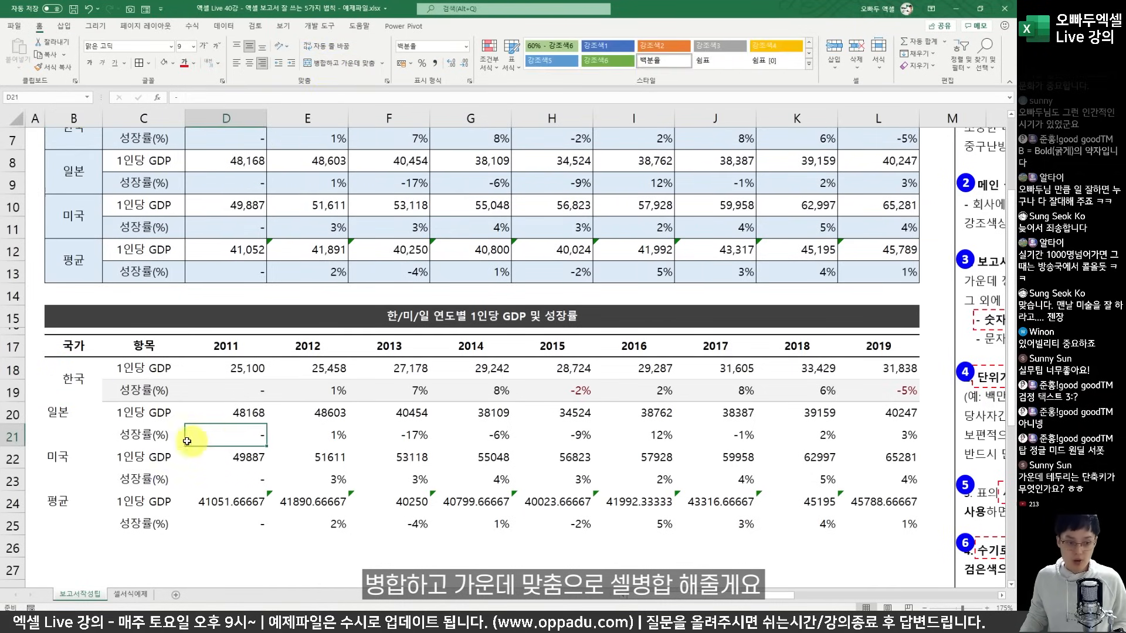
Step: Copy the formatting of 한국's block B18:L19 onto the 일본, 미국 and 평균 rows, B20:L25
click(86, 385)
mouse_move(899, 388)
mouse_down()
mouse_move(114, 368)
mouse_move(88, 380)
mouse_move(896, 390)
mouse_up()
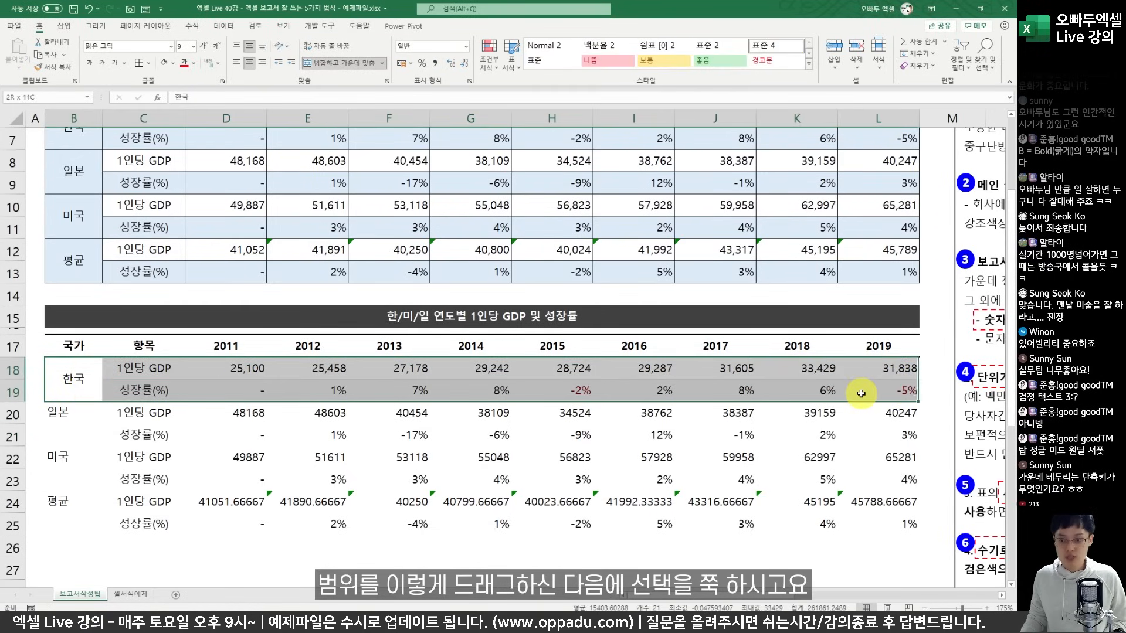
click(53, 67)
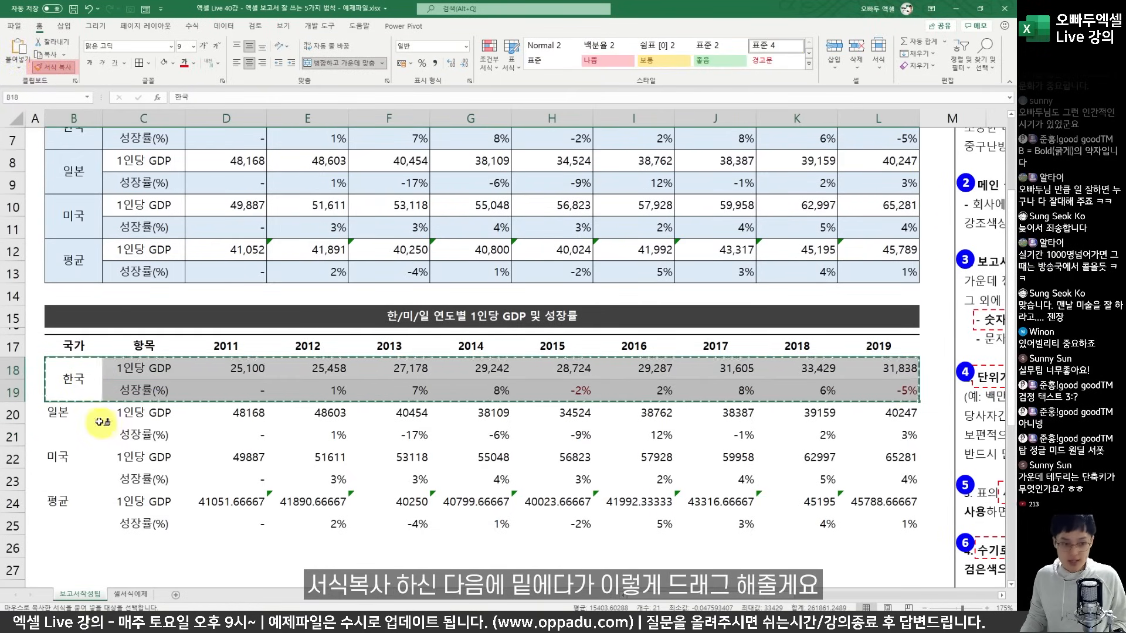
mouse_move(97, 419)
mouse_down()
mouse_move(371, 467)
mouse_move(839, 507)
mouse_move(851, 523)
mouse_up()
click(430, 561)
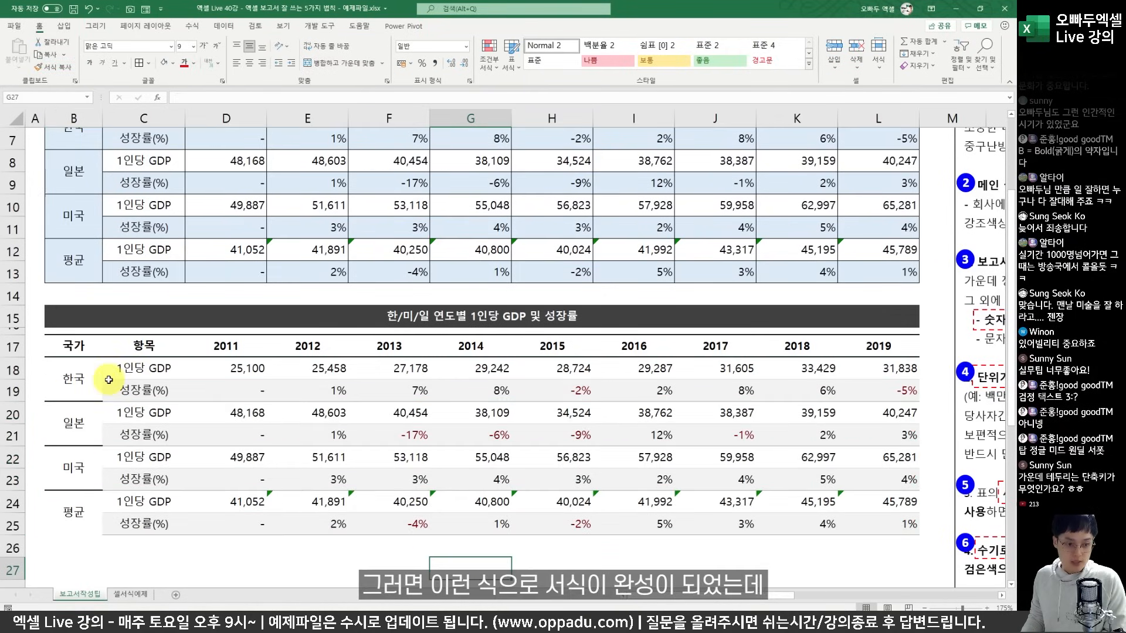
Step: Examine the borders separating the merged 한국, 일본, 미국 and 평균 cells in the 국가 column
drag(95, 378, 339, 382)
click(271, 456)
click(75, 377)
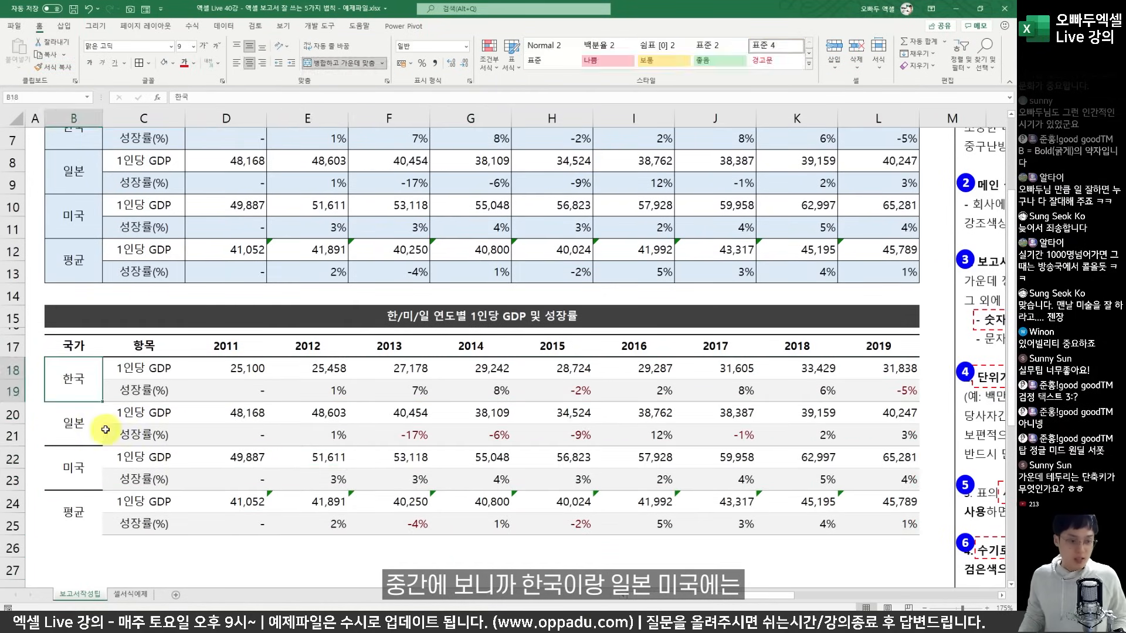
click(74, 425)
click(69, 377)
click(75, 430)
click(69, 377)
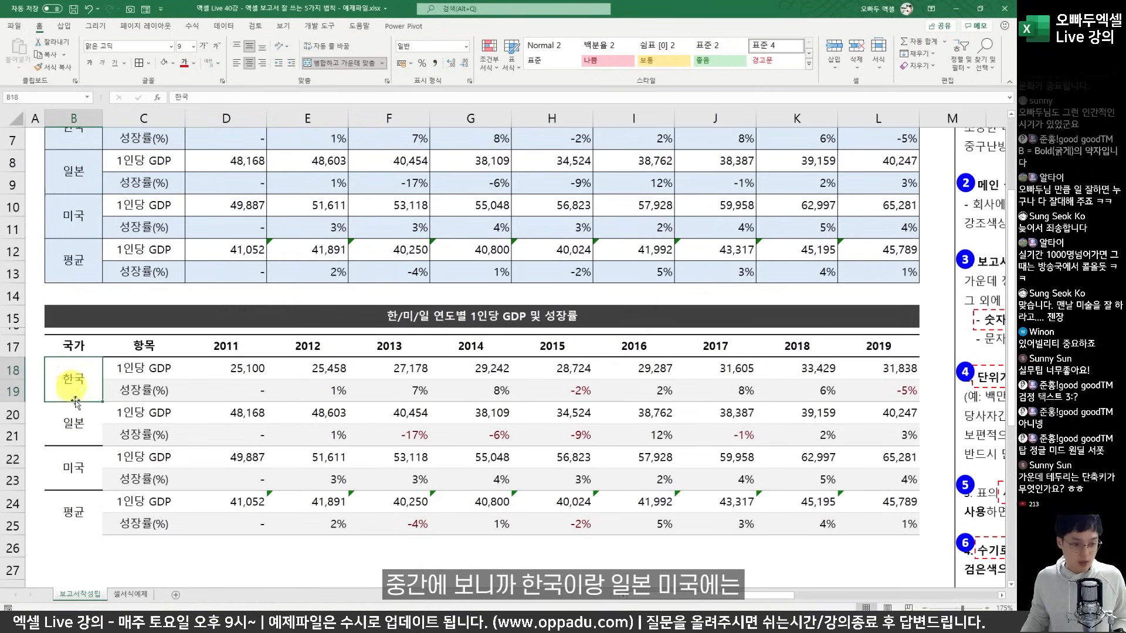
click(74, 428)
click(80, 468)
click(87, 393)
click(75, 423)
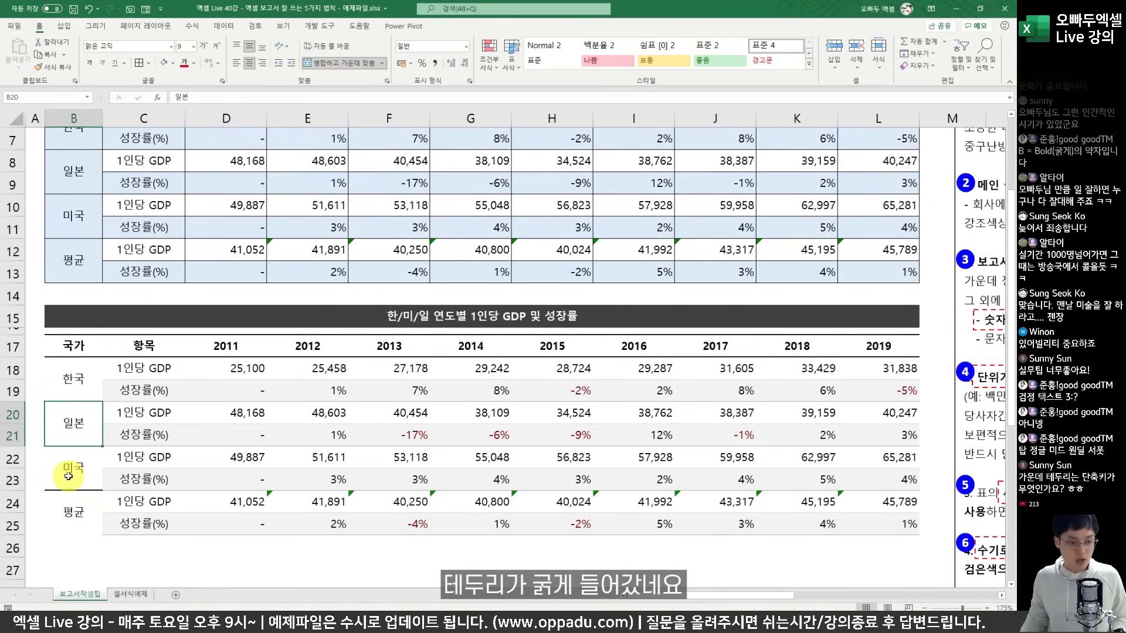
click(69, 472)
click(86, 390)
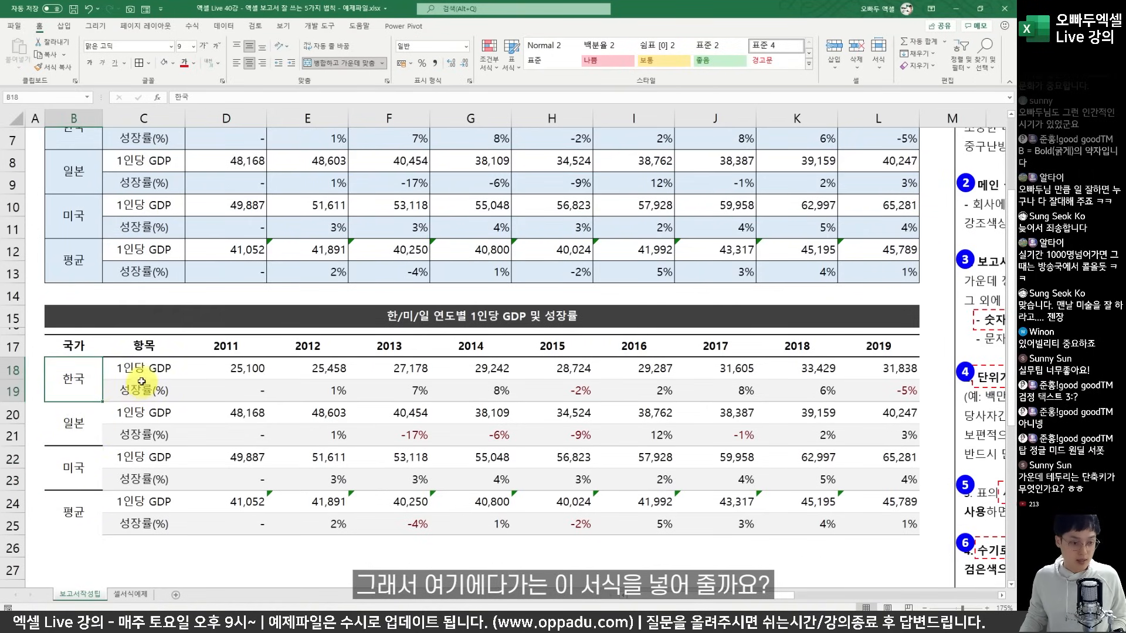
click(141, 383)
Step: Give the merged 한국 cell a grey bottom border
click(82, 381)
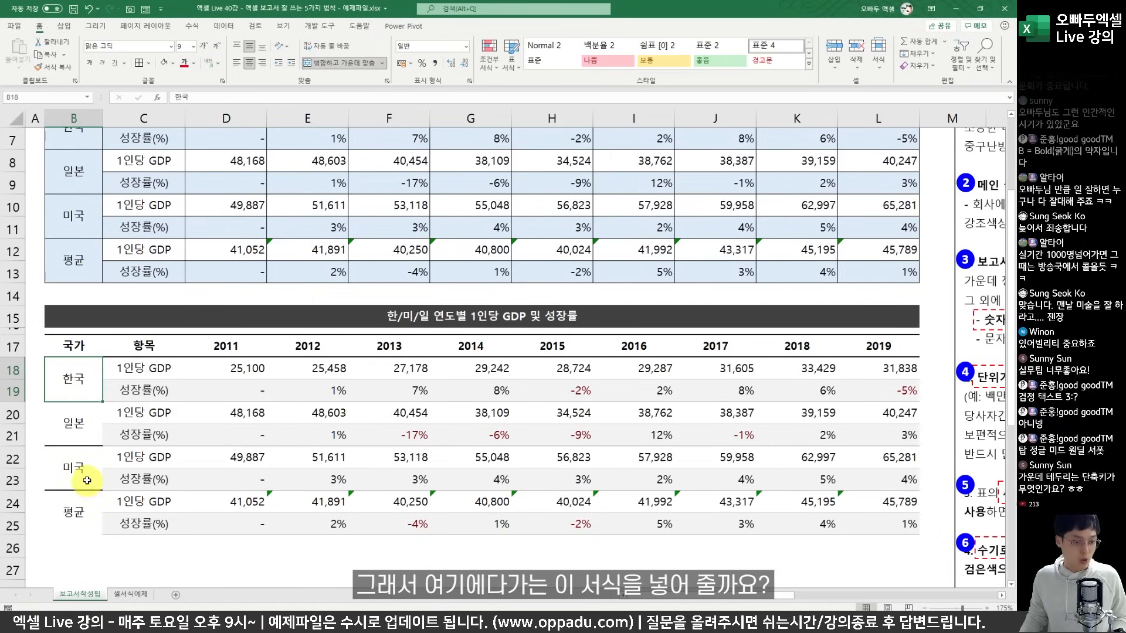
key(ctrl+1)
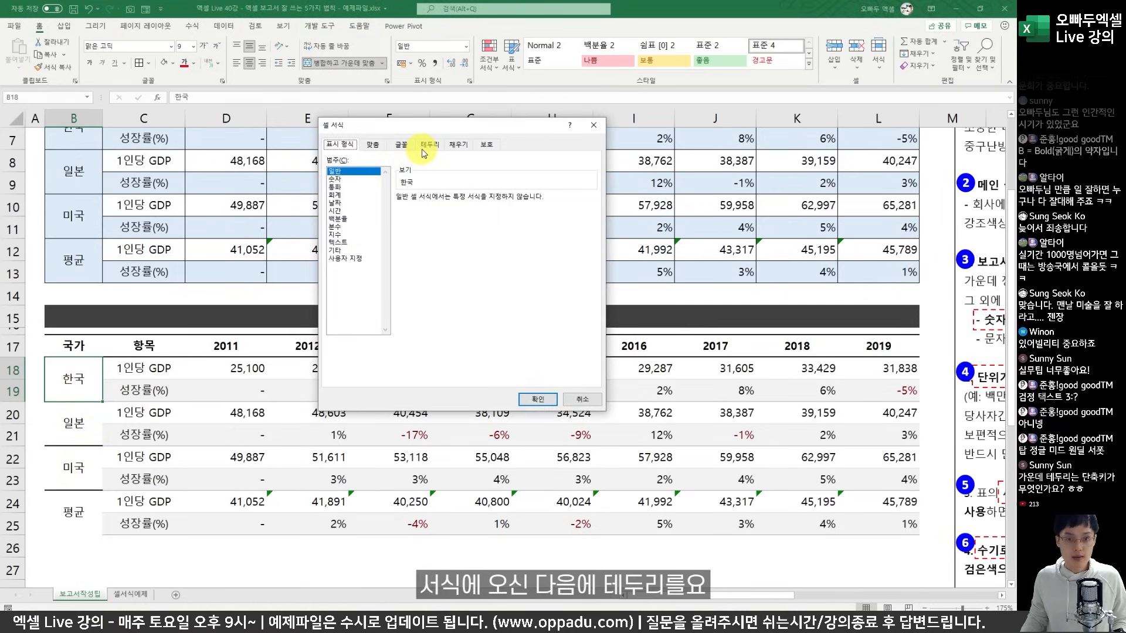
click(430, 144)
click(344, 243)
click(358, 273)
click(336, 348)
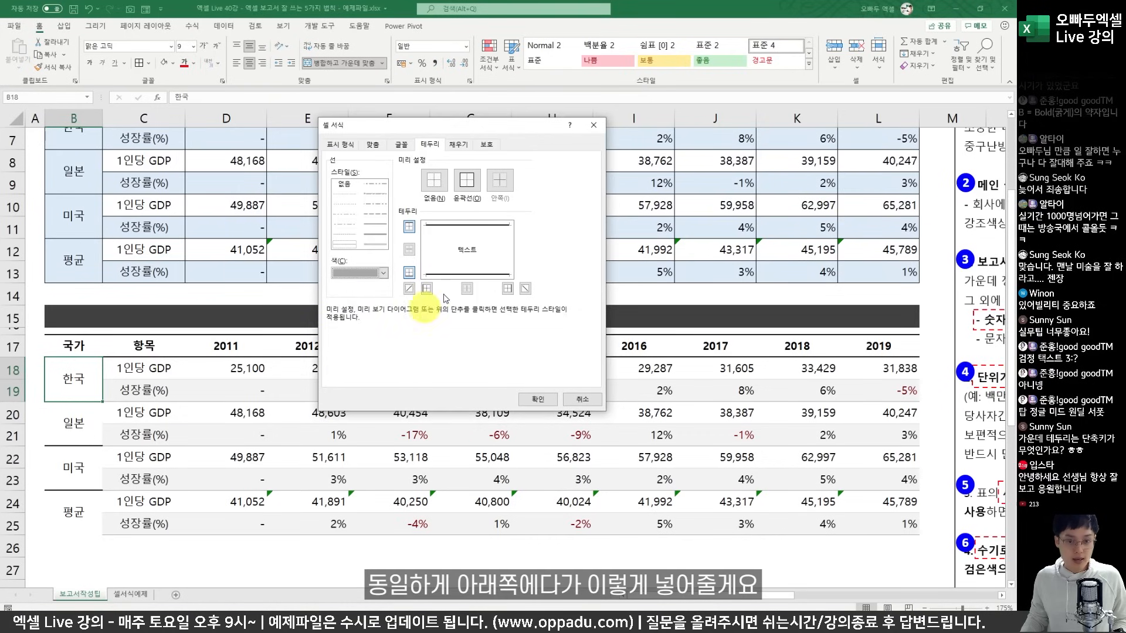
click(467, 274)
click(538, 399)
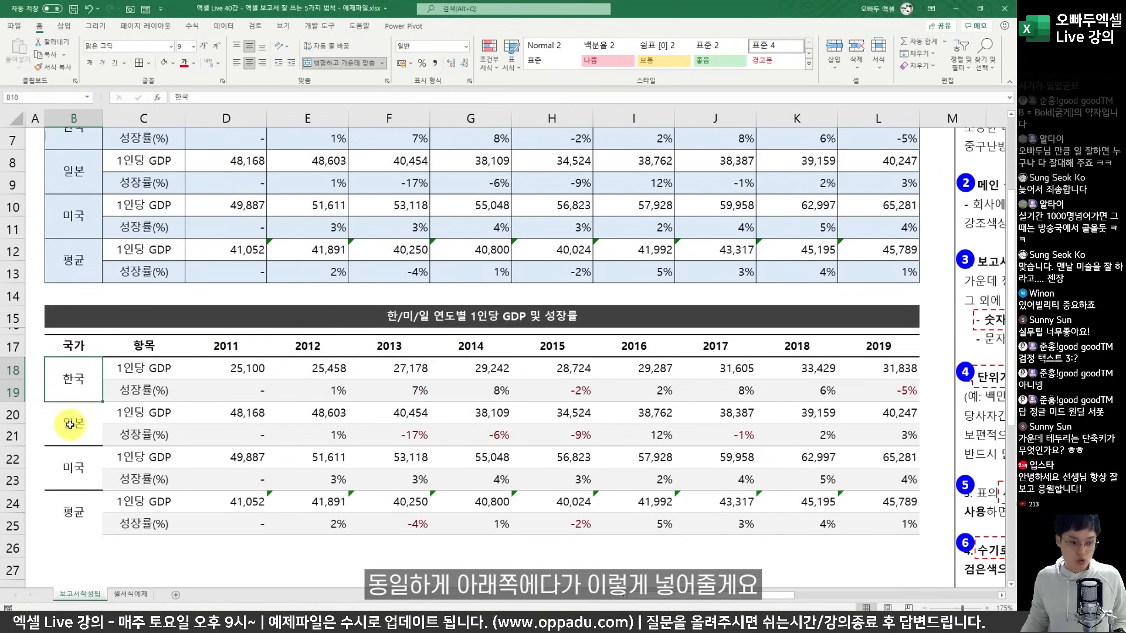
Step: Give the merged 일본 cell the same grey bottom border and copy its formatting onto the 미국 and 평균 cells
click(70, 425)
key(ctrl+1)
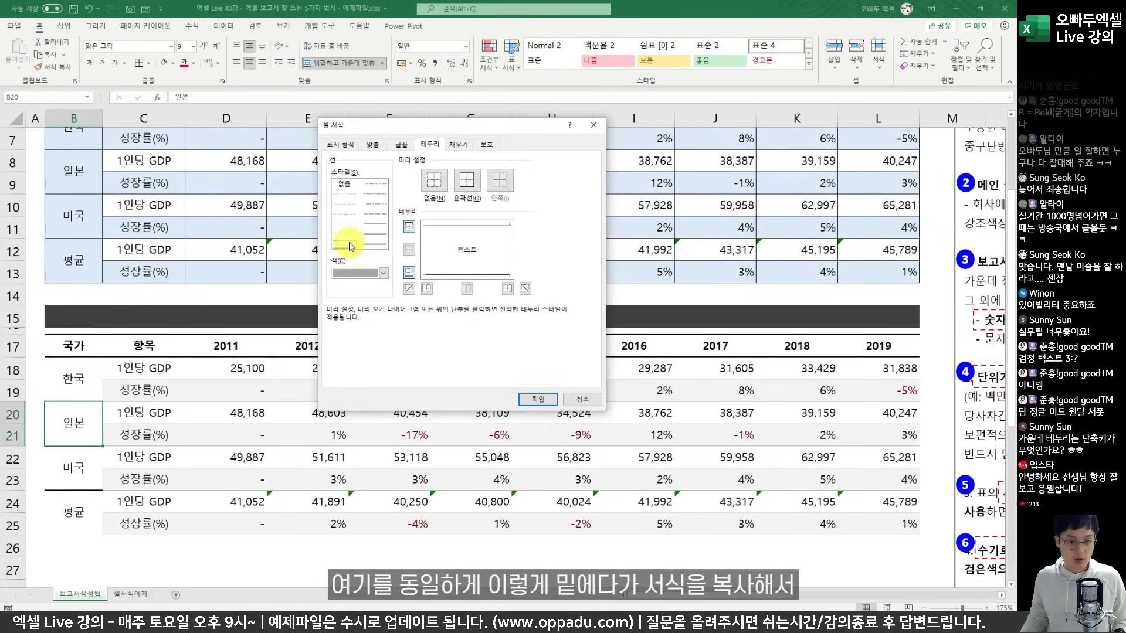
click(538, 399)
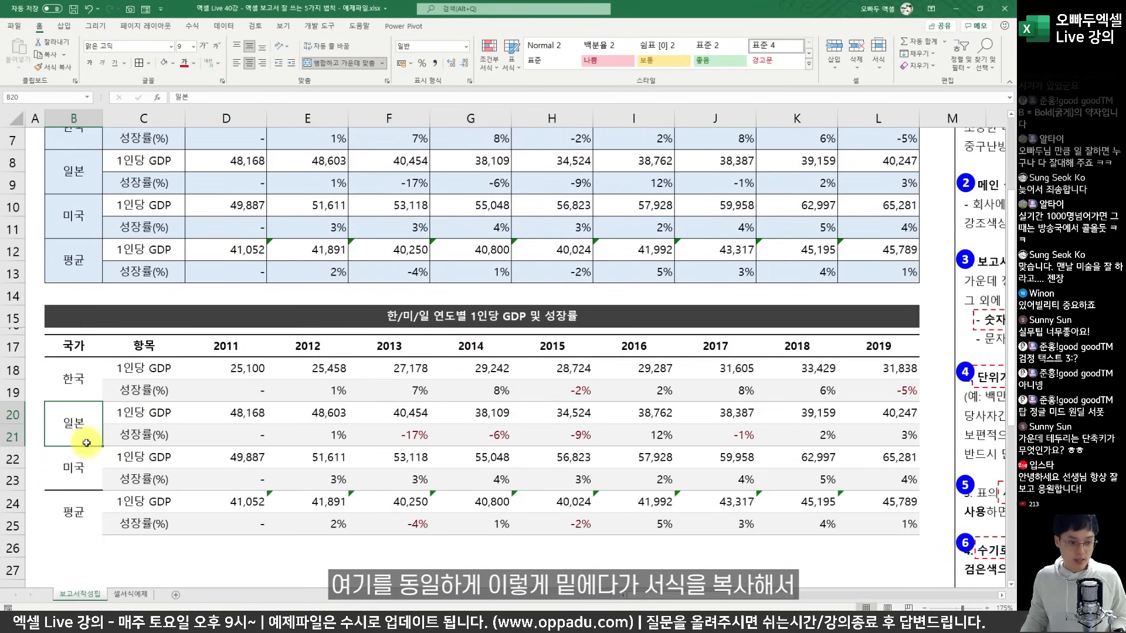
click(53, 67)
drag(77, 427, 82, 520)
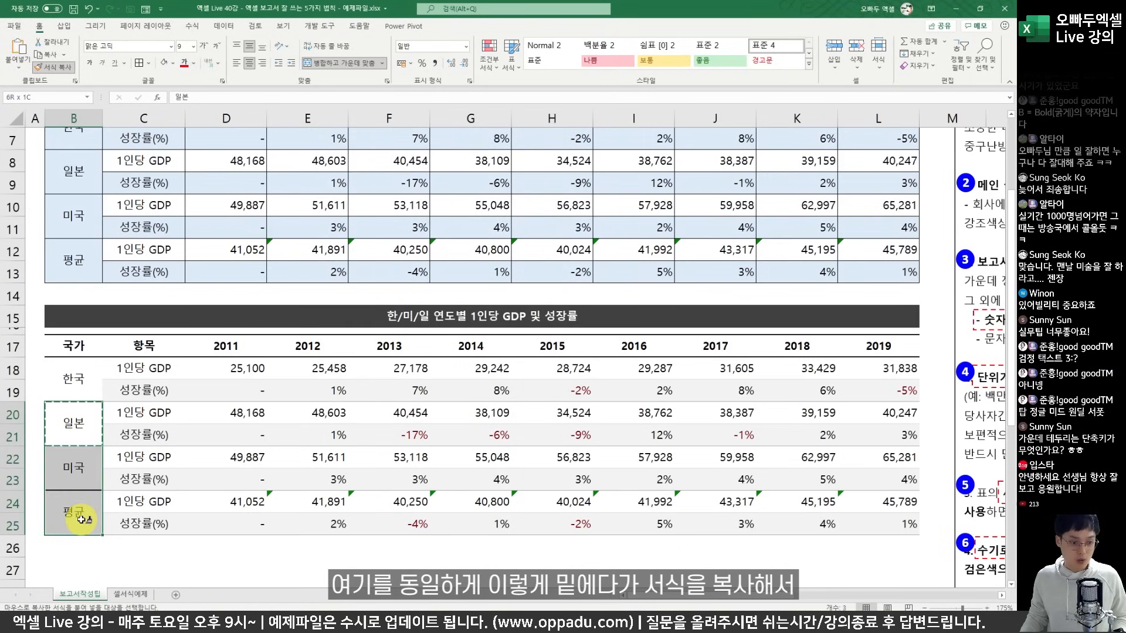
click(171, 475)
Step: Trace the first table's vertical borders on both sides of the 항목 column in blue, and clear the markup
scroll(176, 419, up, 1)
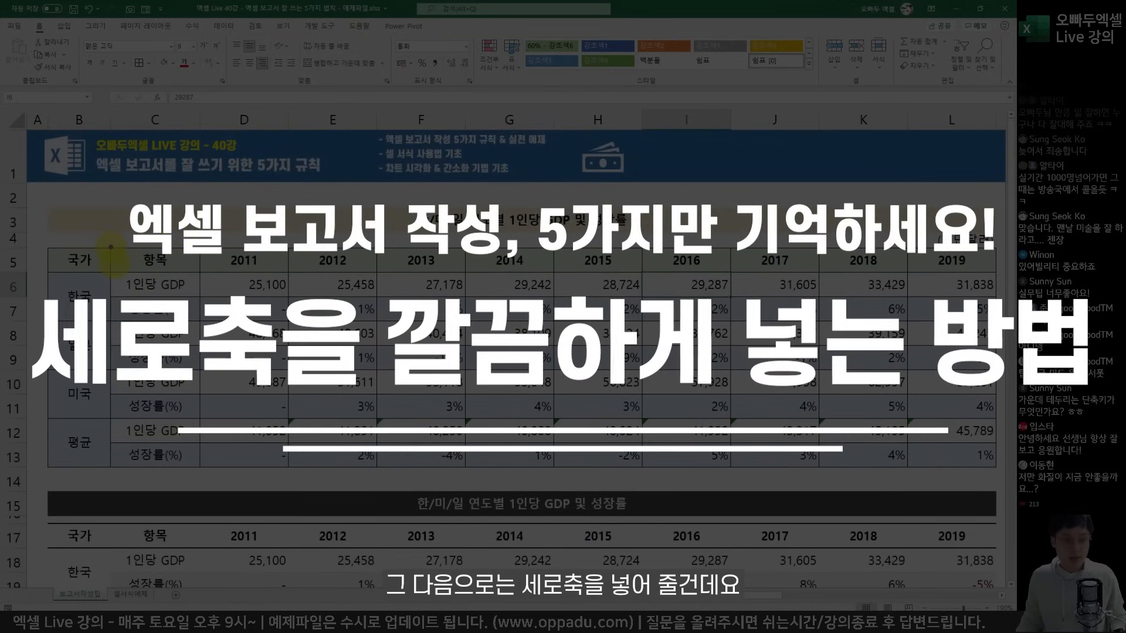
mouse_move(112, 249)
mouse_down()
mouse_move(98, 384)
mouse_move(111, 461)
mouse_up()
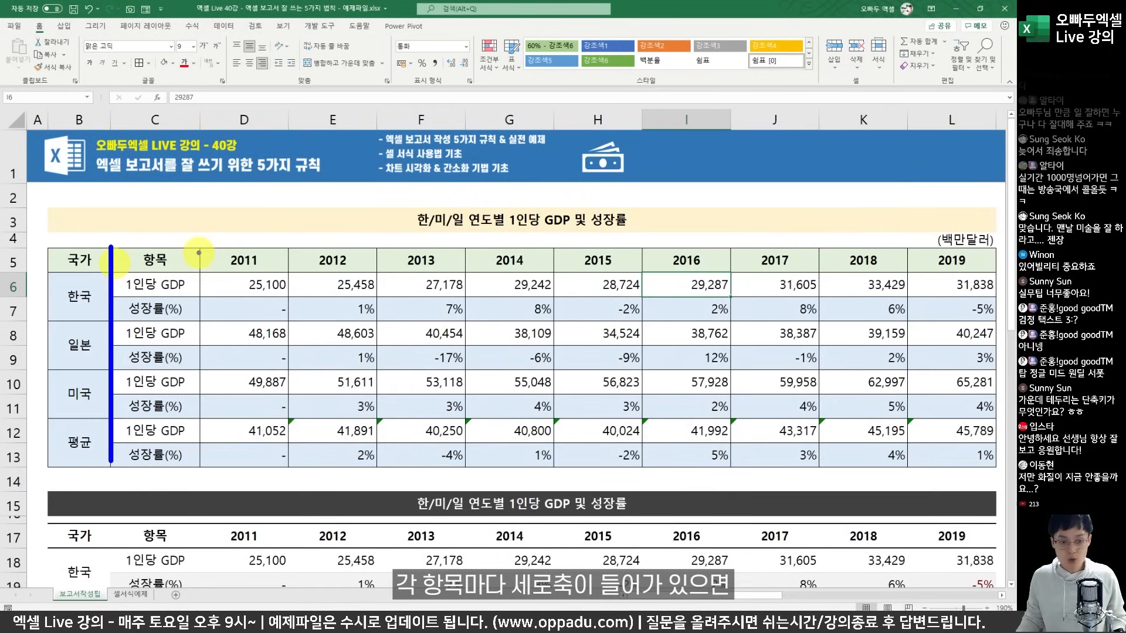
drag(199, 251, 200, 469)
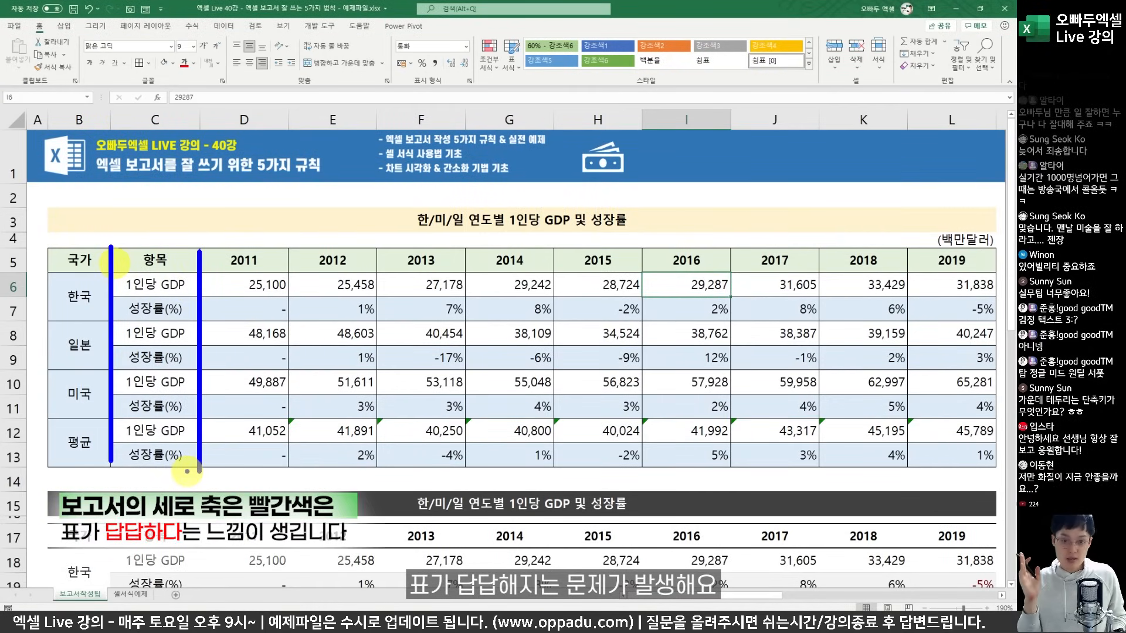
key(Escape)
Step: Mark the left and right outer edges of the second table with blue vertical lines
scroll(241, 387, down, 3)
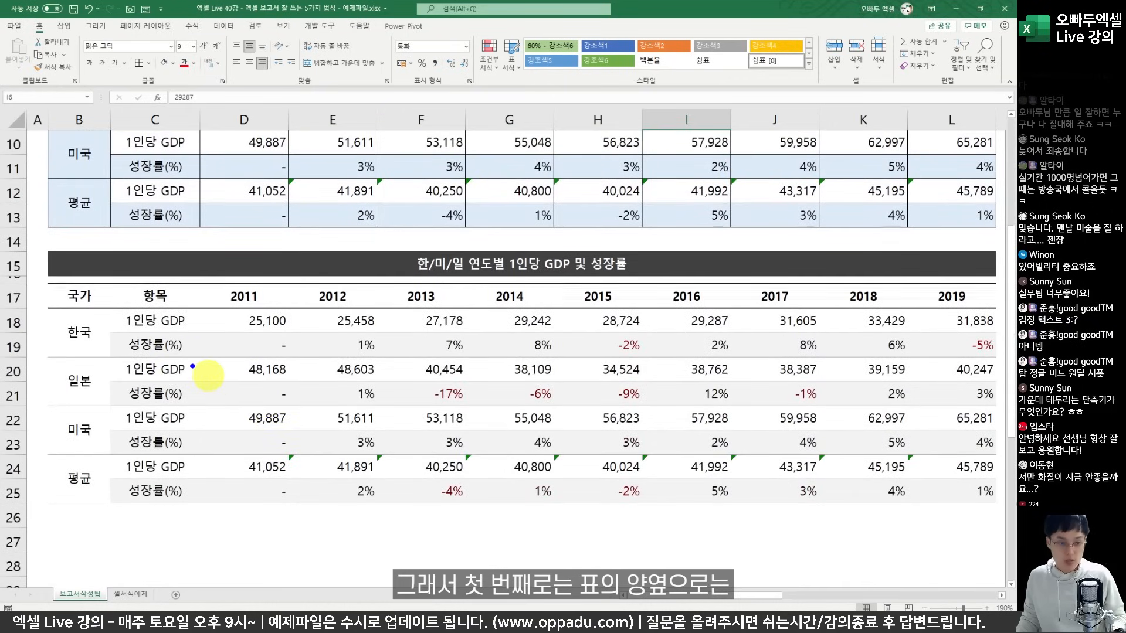
drag(47, 284, 47, 505)
drag(994, 285, 994, 504)
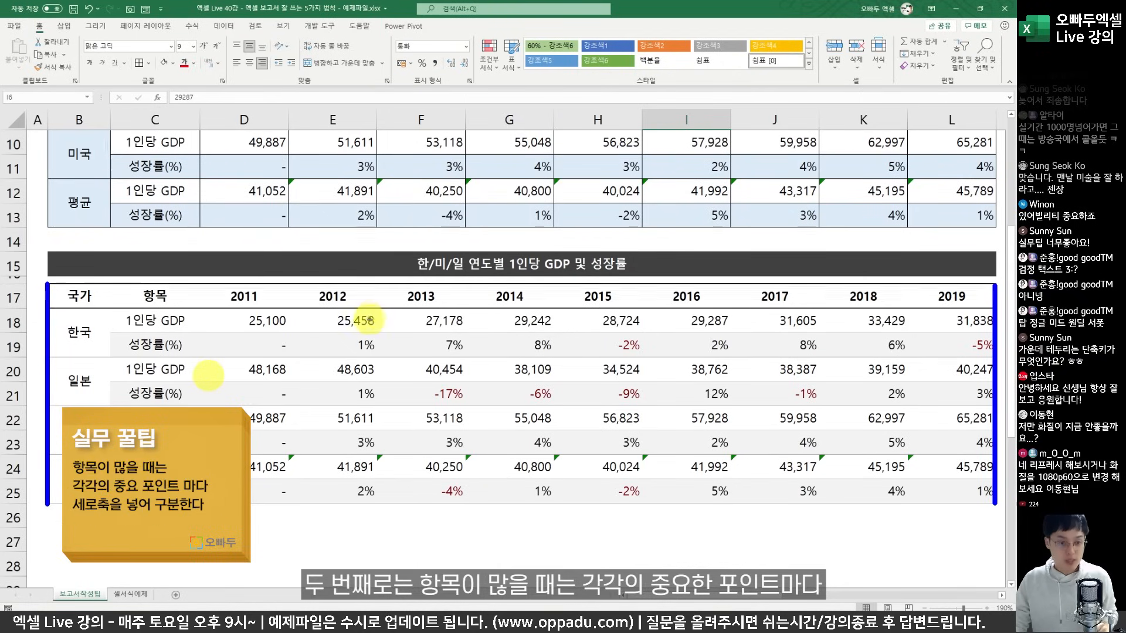
Step: Add blue checks above the 2011, 2012 and 2013 columns and draw vertical lines on both sides of the 2013 column
drag(255, 270, 270, 265)
drag(358, 273, 460, 266)
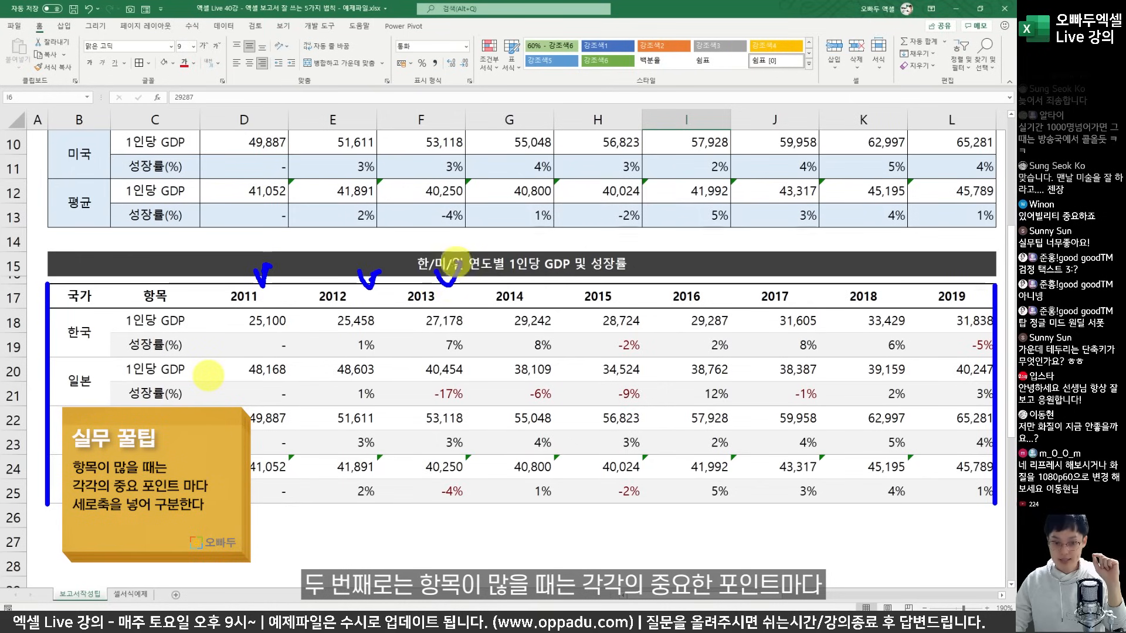
drag(390, 282, 397, 503)
drag(487, 280, 490, 494)
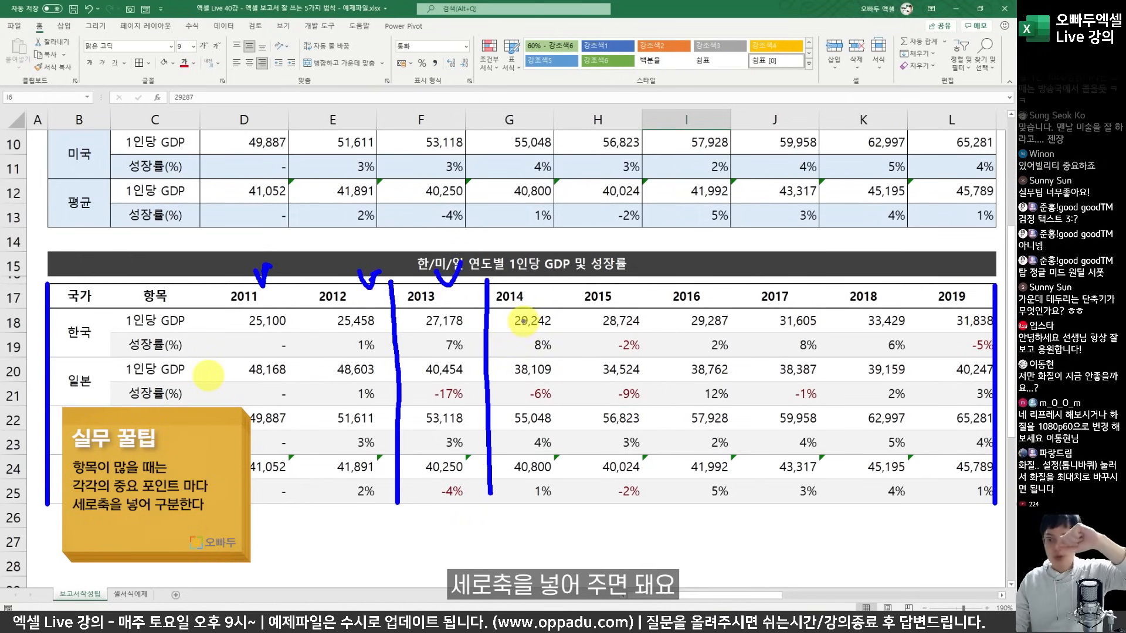
Step: Handwrite 9년치 in blue above the 2013 column and draw a vertical line between the 2011 and 2012 columns
mouse_move(408, 228)
mouse_down()
mouse_move(413, 271)
mouse_move(430, 249)
mouse_up()
mouse_move(427, 228)
mouse_down()
mouse_move(439, 224)
mouse_move(437, 246)
mouse_up()
drag(430, 246, 434, 261)
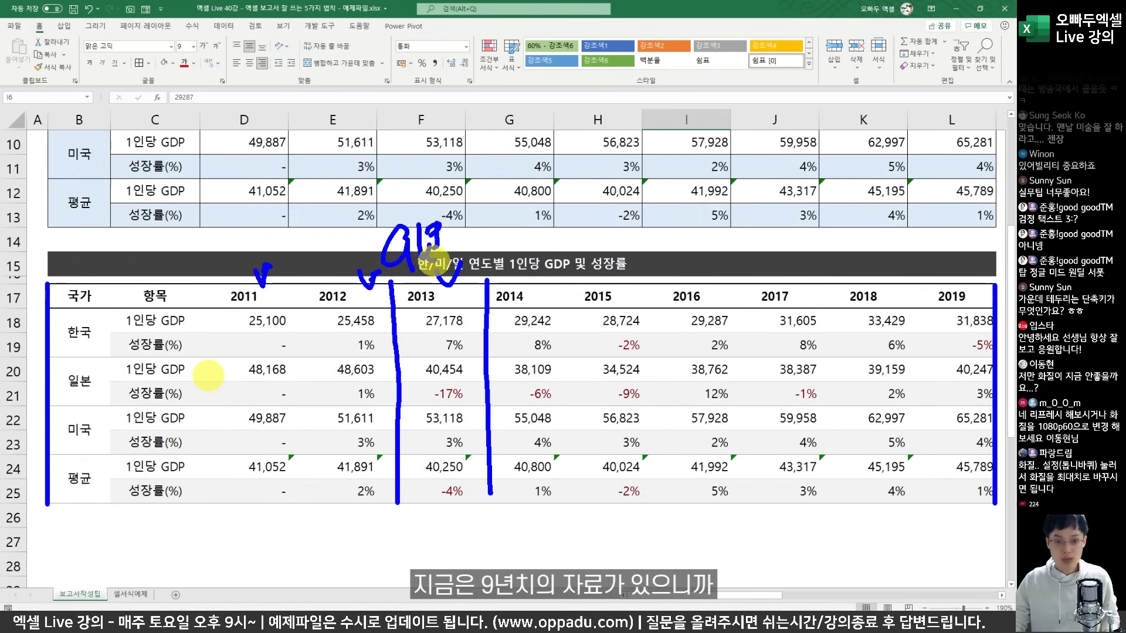
drag(443, 217, 447, 221)
drag(447, 221, 452, 237)
drag(463, 212, 467, 259)
drag(313, 282, 321, 485)
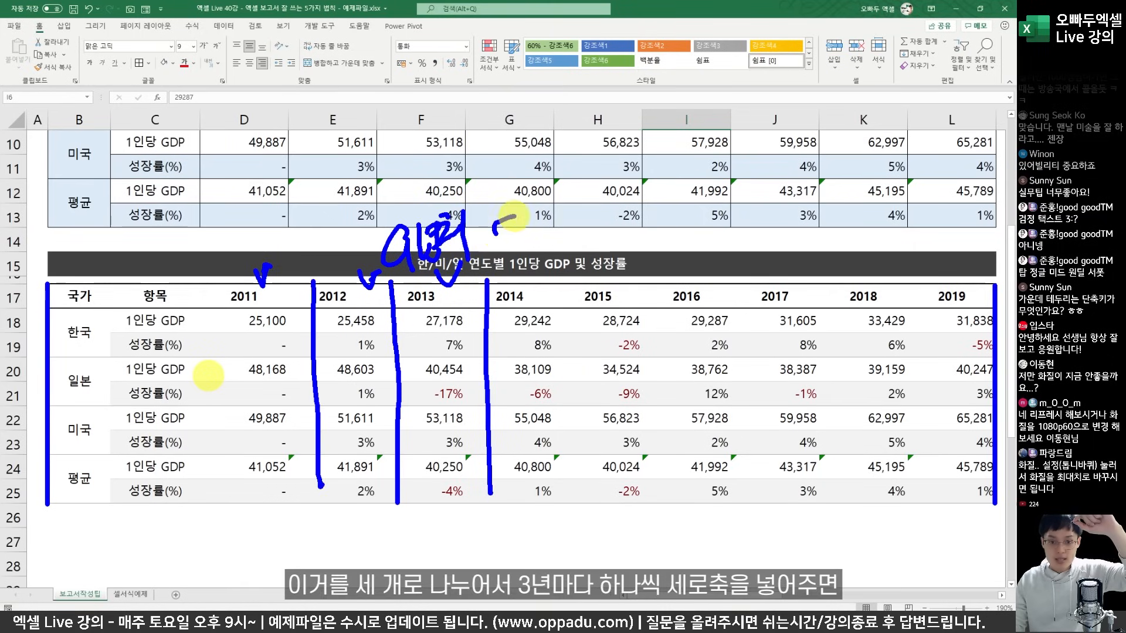
Step: Handwrite 3개 in blue, draw vertical dividers after the 2013 and 2016 columns, and clear all the markup
mouse_move(513, 217)
mouse_down()
mouse_move(511, 269)
mouse_move(553, 246)
mouse_up()
drag(559, 213, 561, 237)
drag(490, 290, 497, 491)
drag(745, 283, 758, 488)
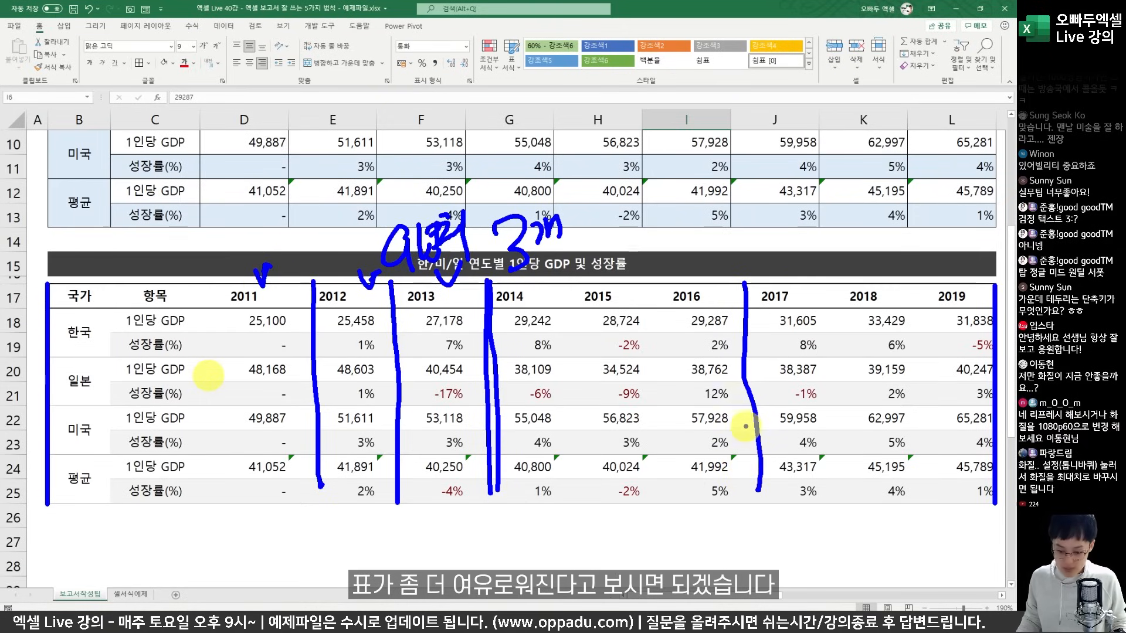
key(Escape)
Step: Add a light grey right border to the 항목 column cells, C17:C25
drag(154, 296, 156, 496)
right_click(151, 358)
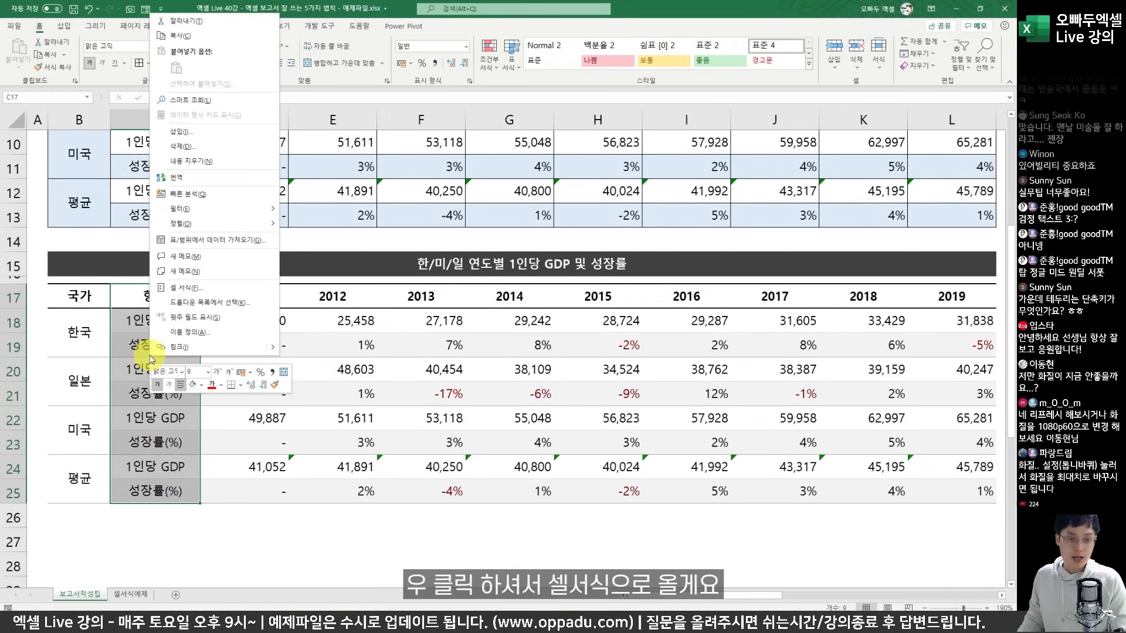
click(199, 293)
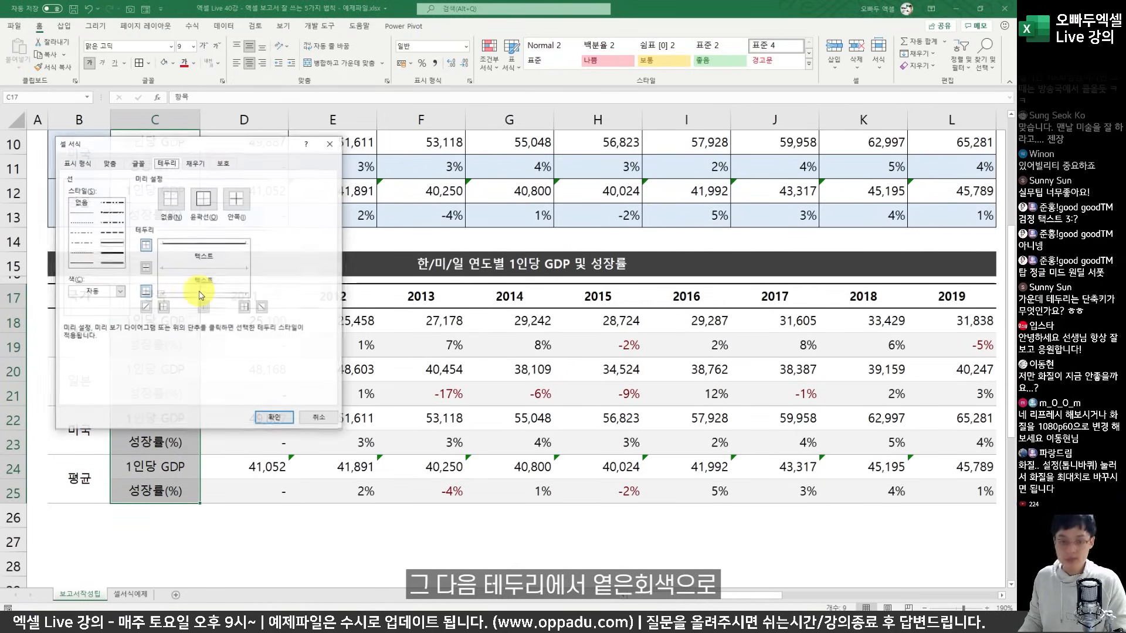
click(110, 296)
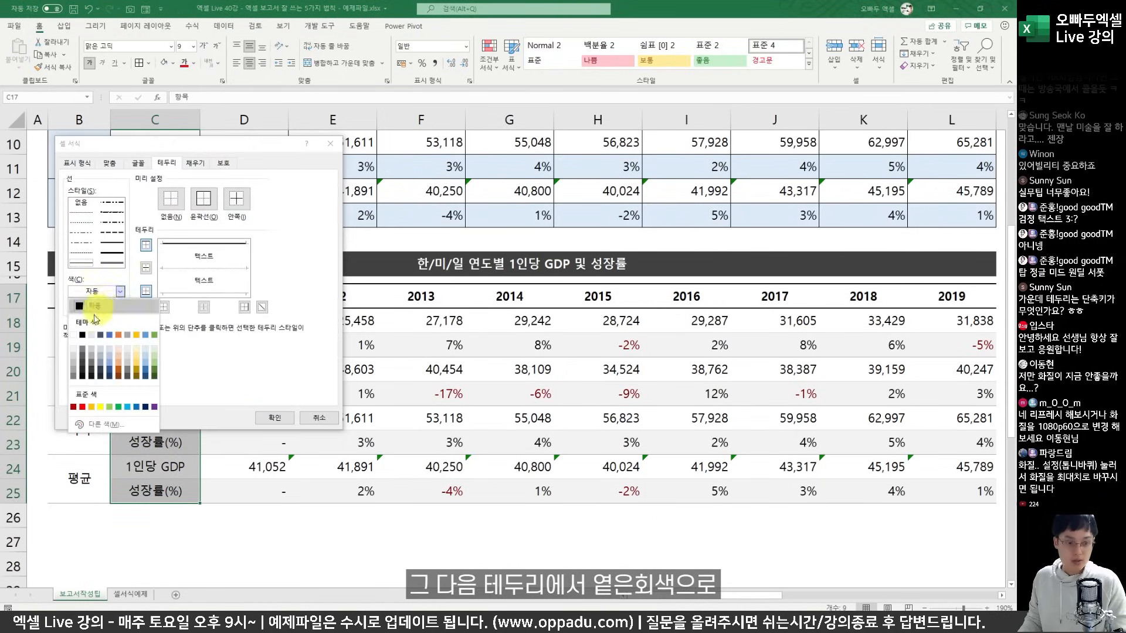
click(76, 355)
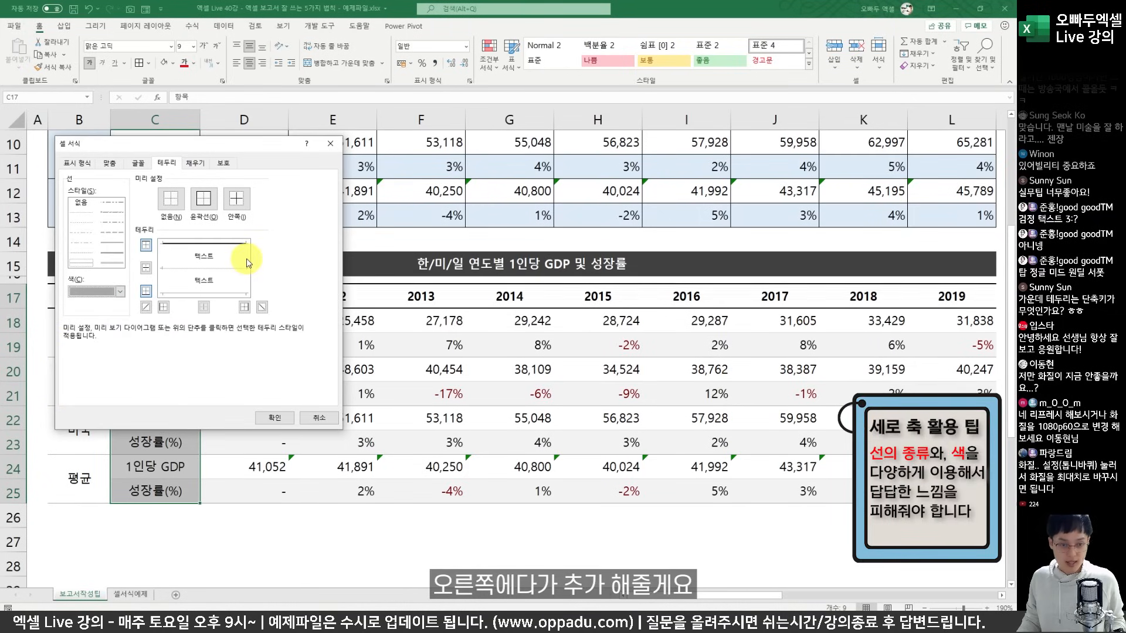
click(245, 264)
click(274, 418)
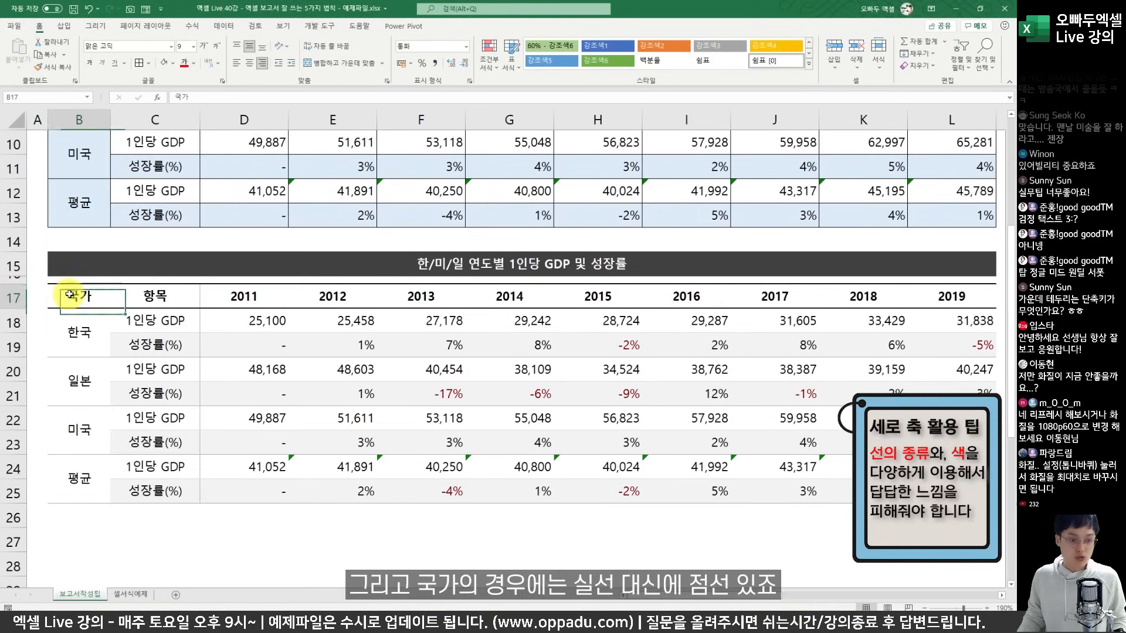
Step: Add a grey dotted right border to the 국가 column cells, B17:B25
drag(79, 296, 79, 495)
key(ctrl+1)
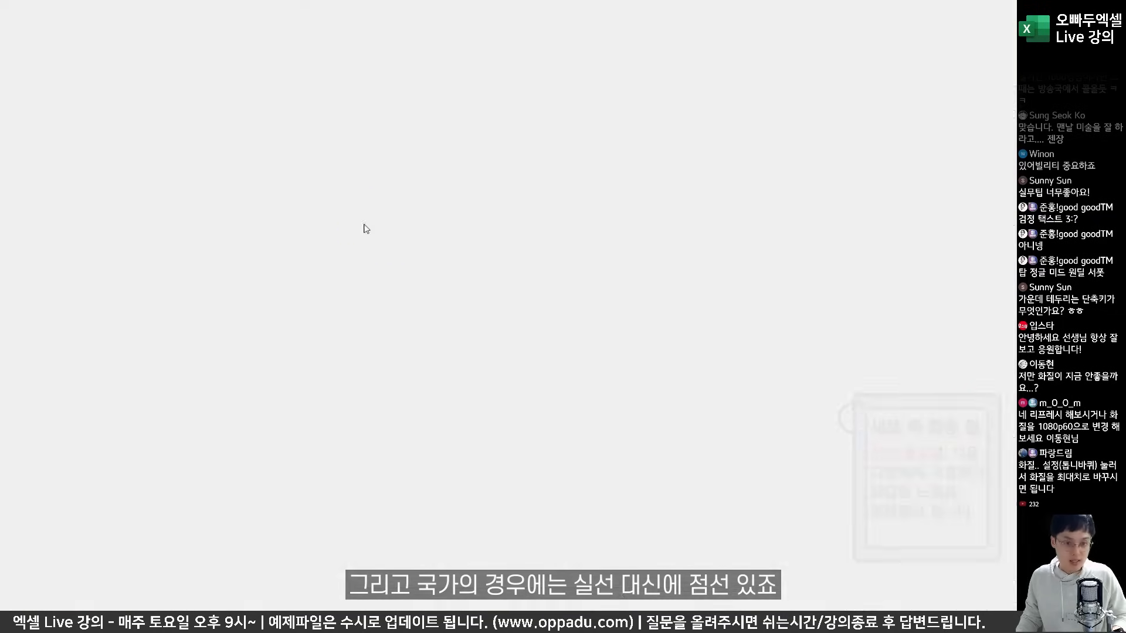
click(350, 200)
click(390, 280)
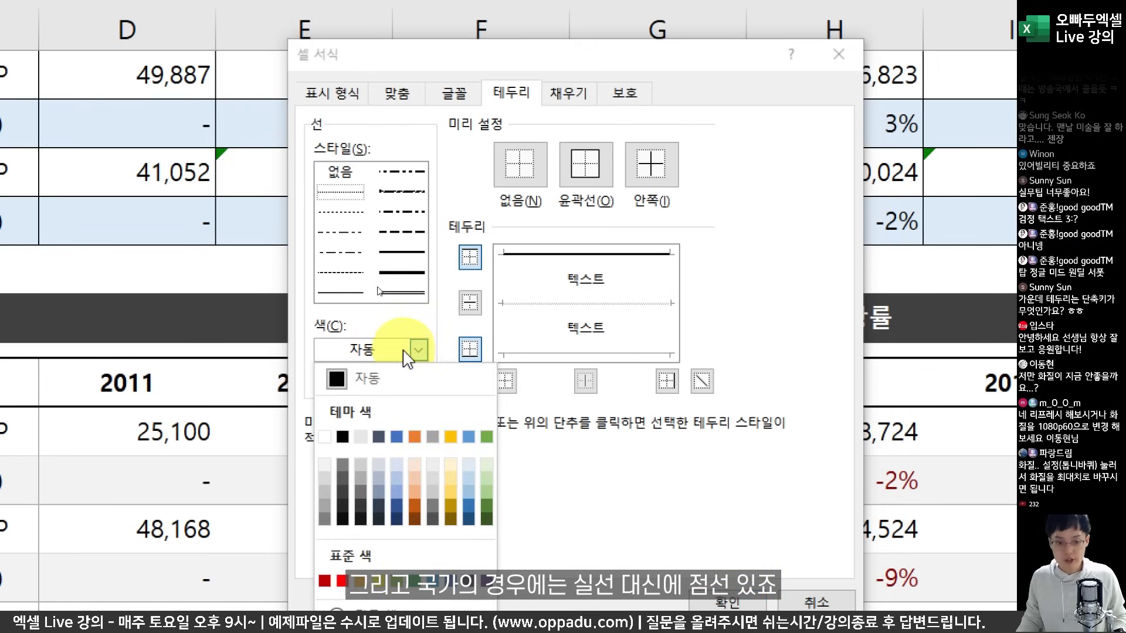
click(329, 512)
click(659, 276)
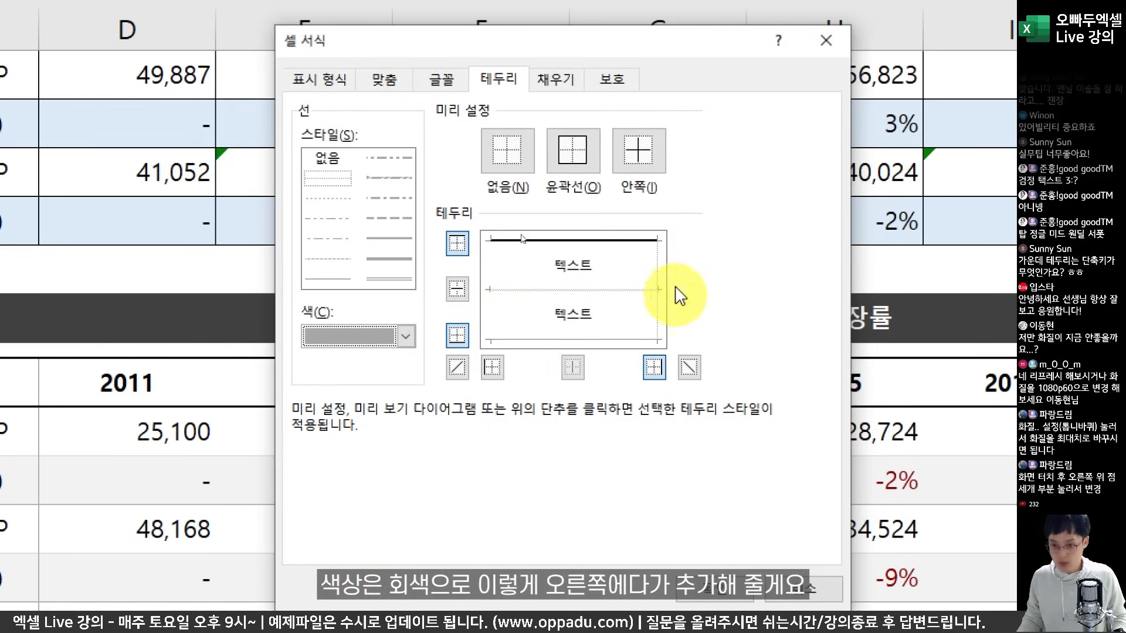
click(715, 588)
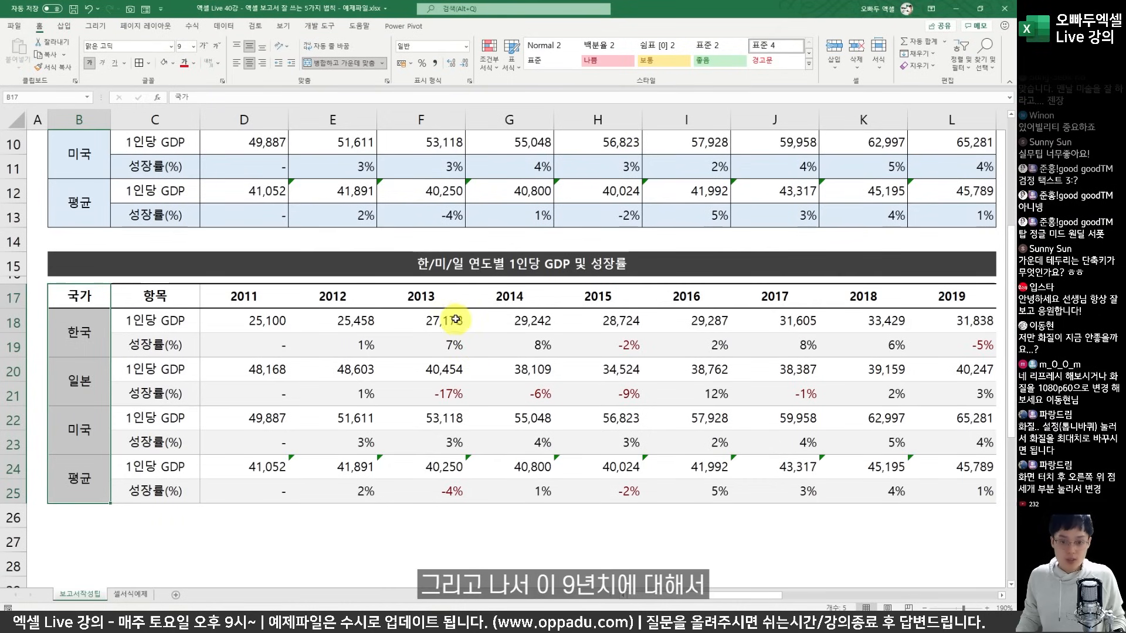
Step: Add solid light grey vertical borders on both outer sides of the 2014–2016 columns, G17:I25
click(455, 319)
drag(255, 296, 309, 307)
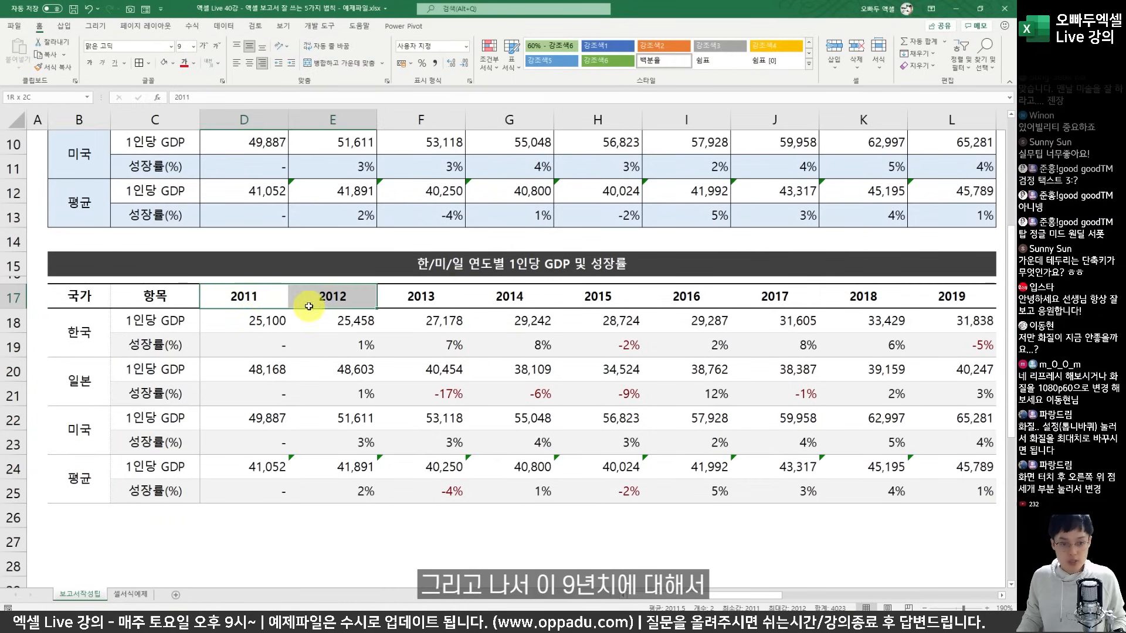
click(369, 314)
click(344, 341)
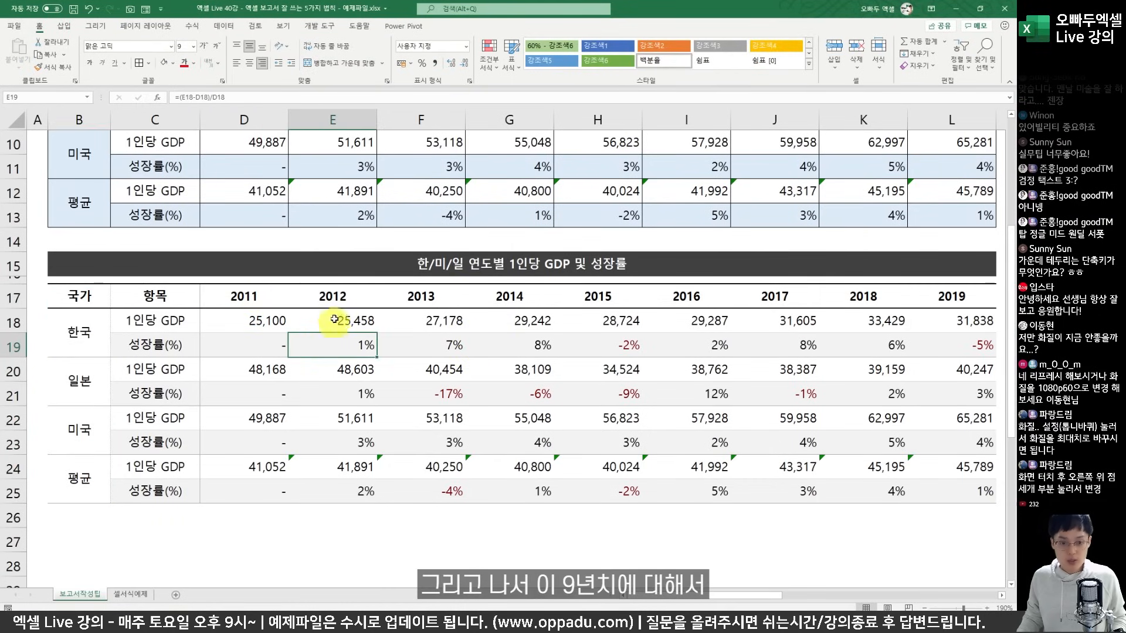
click(307, 306)
click(423, 299)
drag(481, 296, 674, 414)
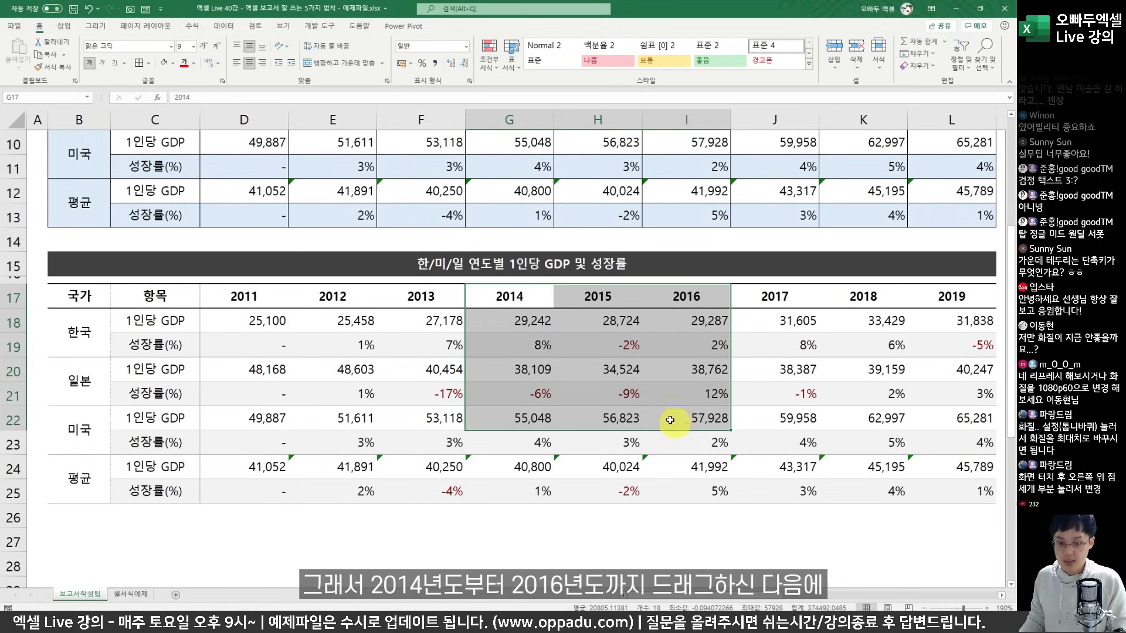
click(538, 298)
drag(538, 297, 707, 484)
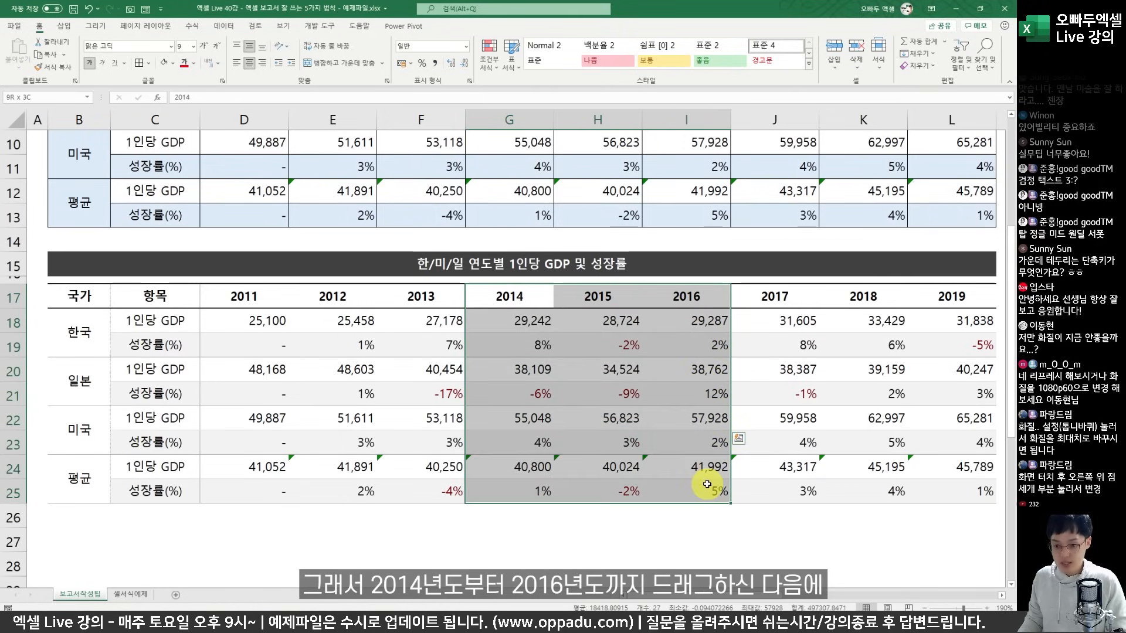
key(ctrl+1)
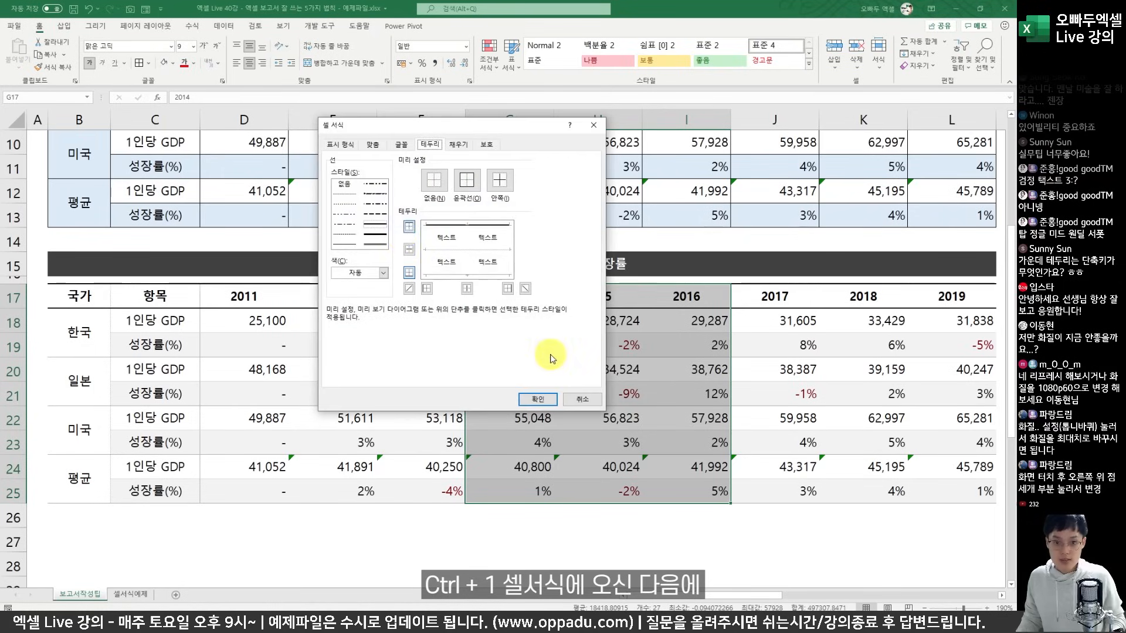
click(348, 273)
click(336, 351)
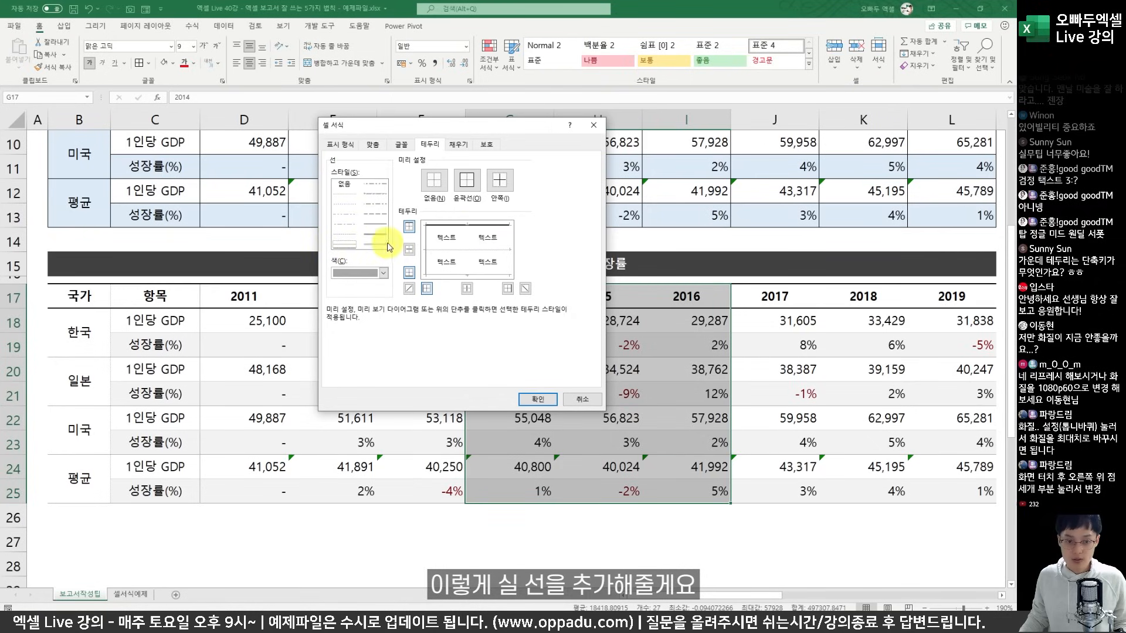
click(537, 399)
Step: Compare the original GDP table with the restyled table below it, highlighting each one in turn
scroll(571, 363, down, 4)
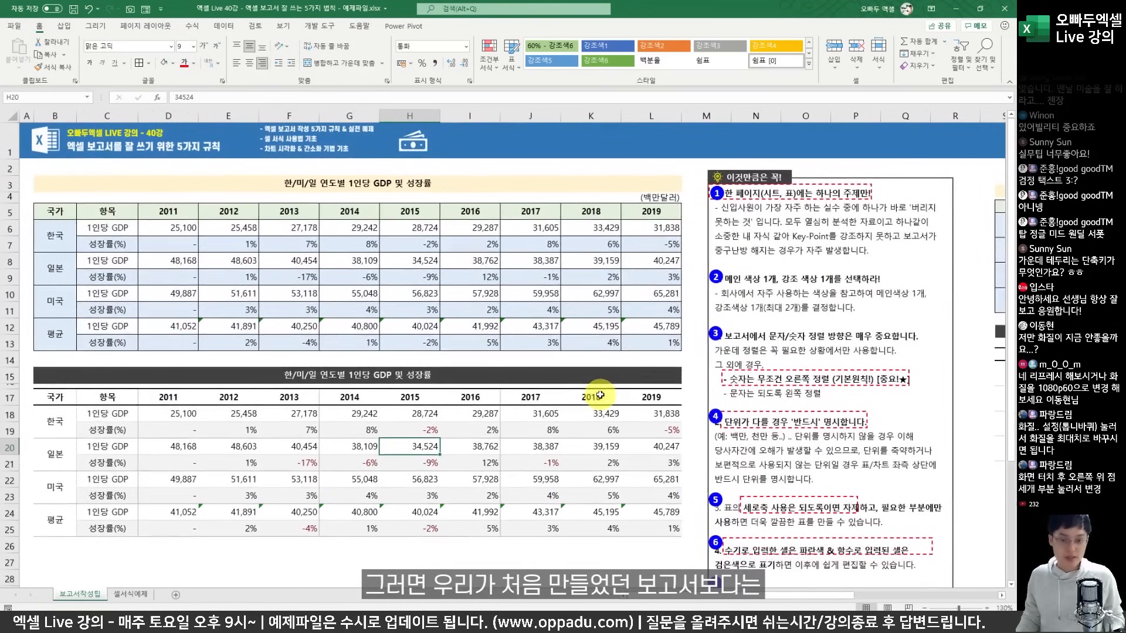
click(94, 183)
drag(95, 183, 496, 334)
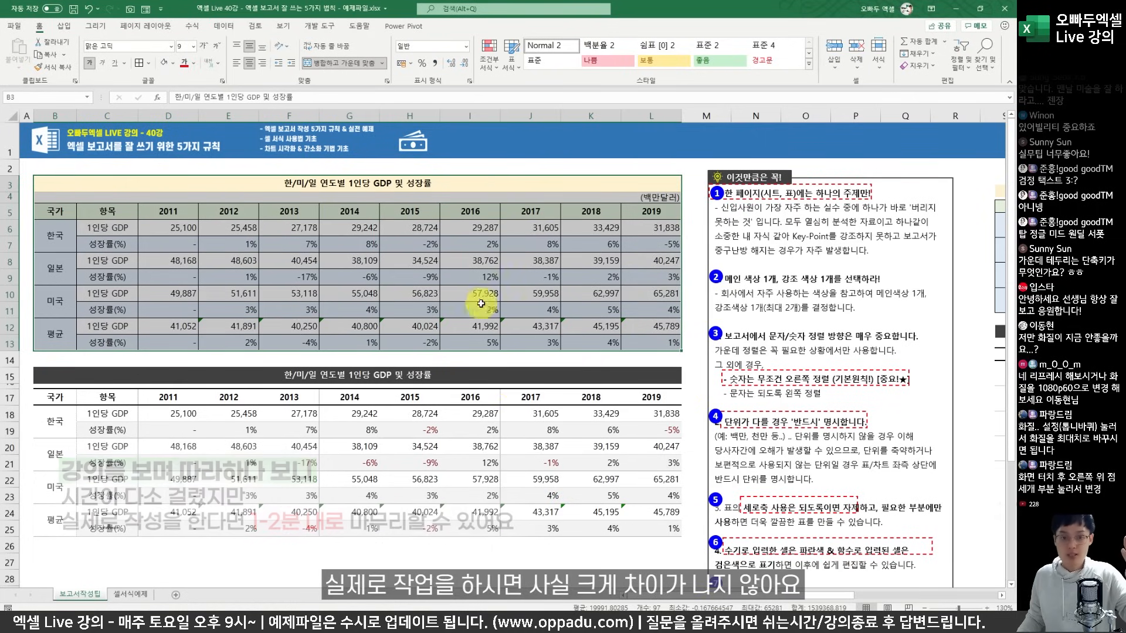
drag(504, 375, 568, 540)
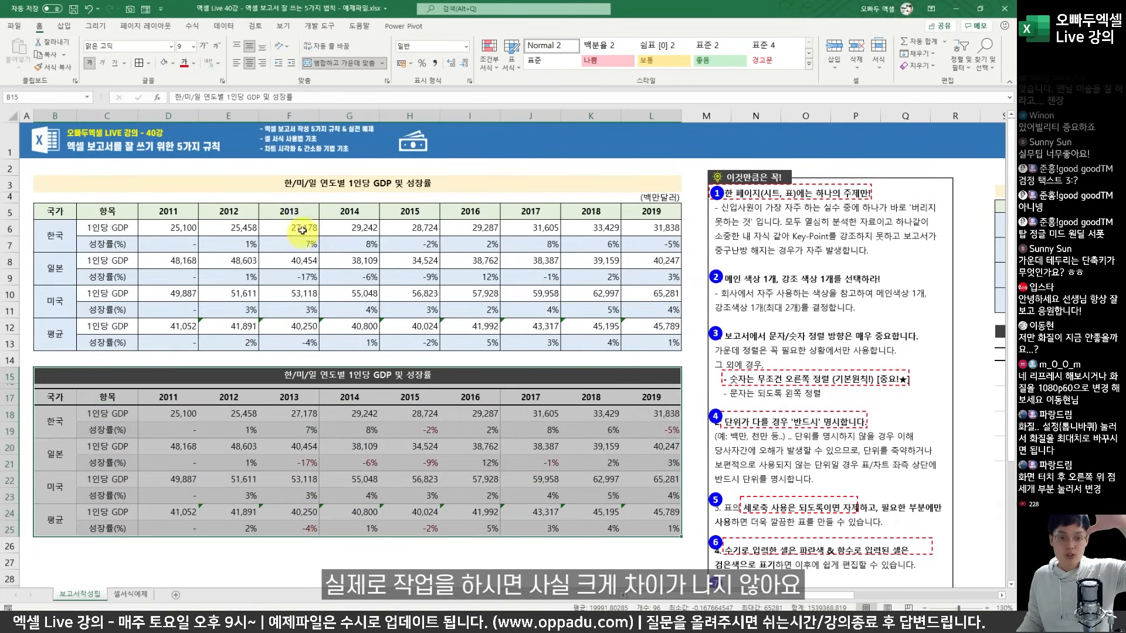
drag(308, 188, 329, 269)
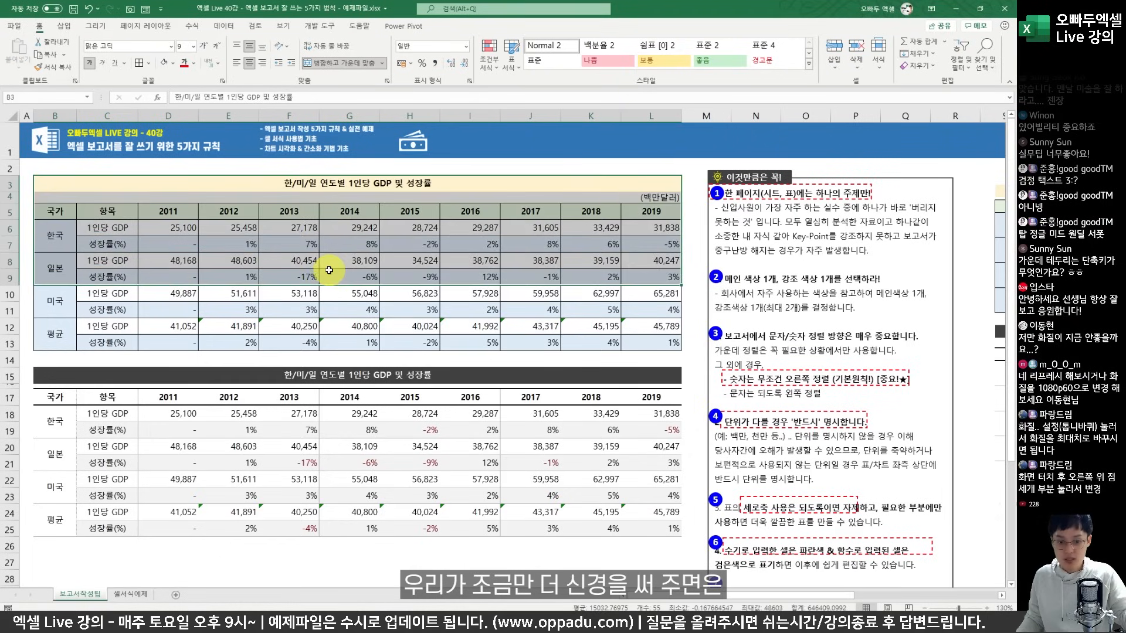
click(271, 479)
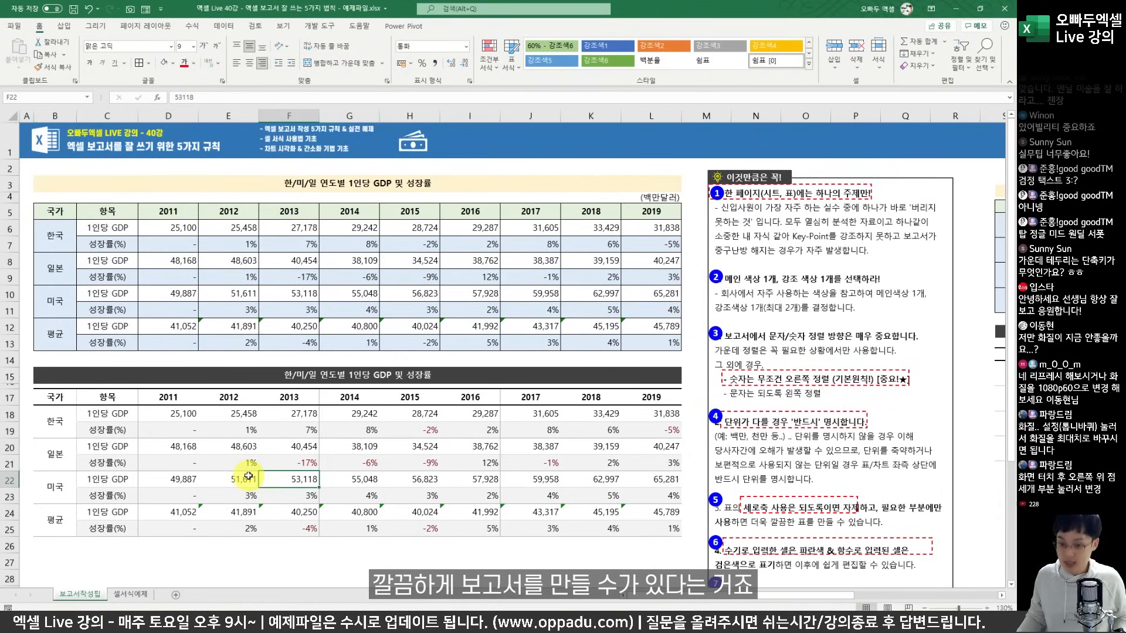
Step: Increase the height of row 16 to 18 and enter the unit note (단위 : 백만US$) in L16
scroll(256, 453, up, 2)
scroll(252, 442, down, 2)
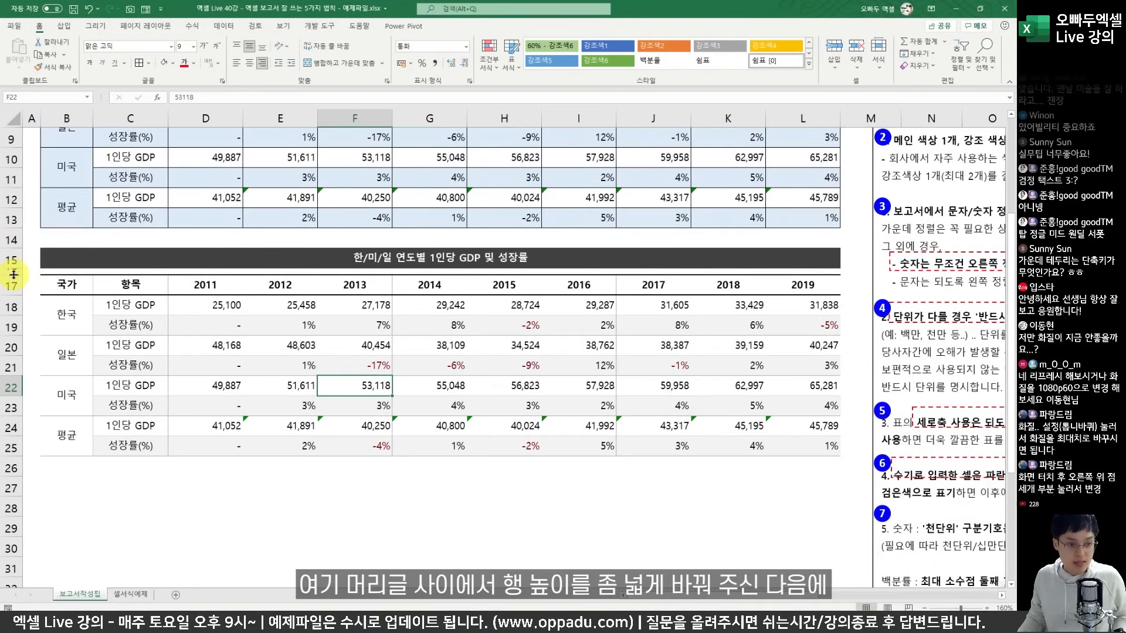
drag(13, 275, 17, 288)
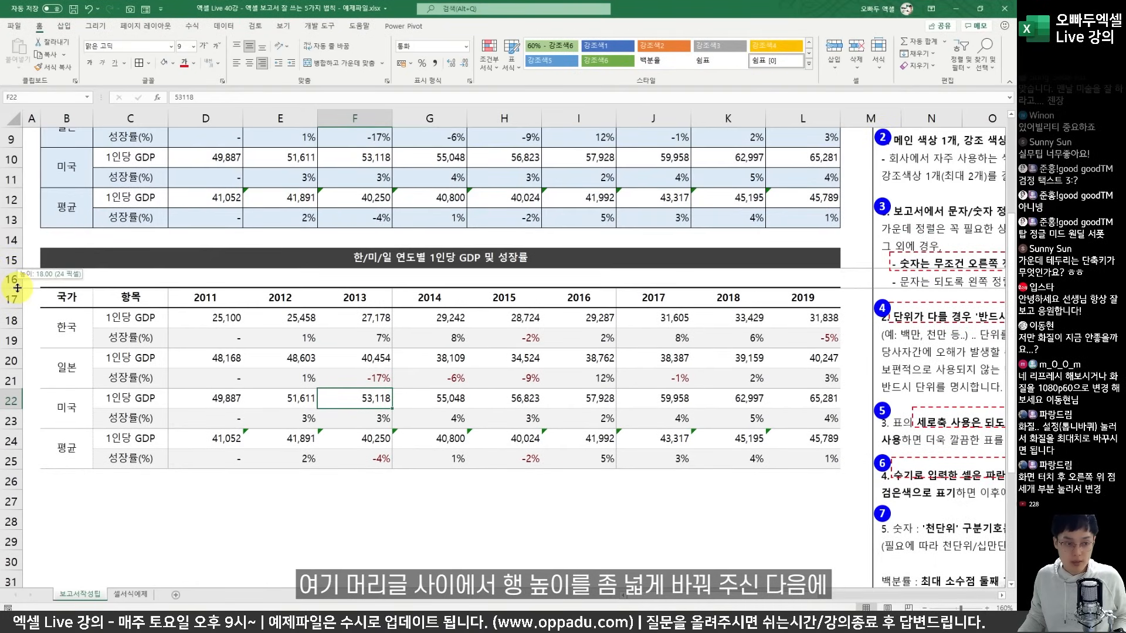
click(777, 269)
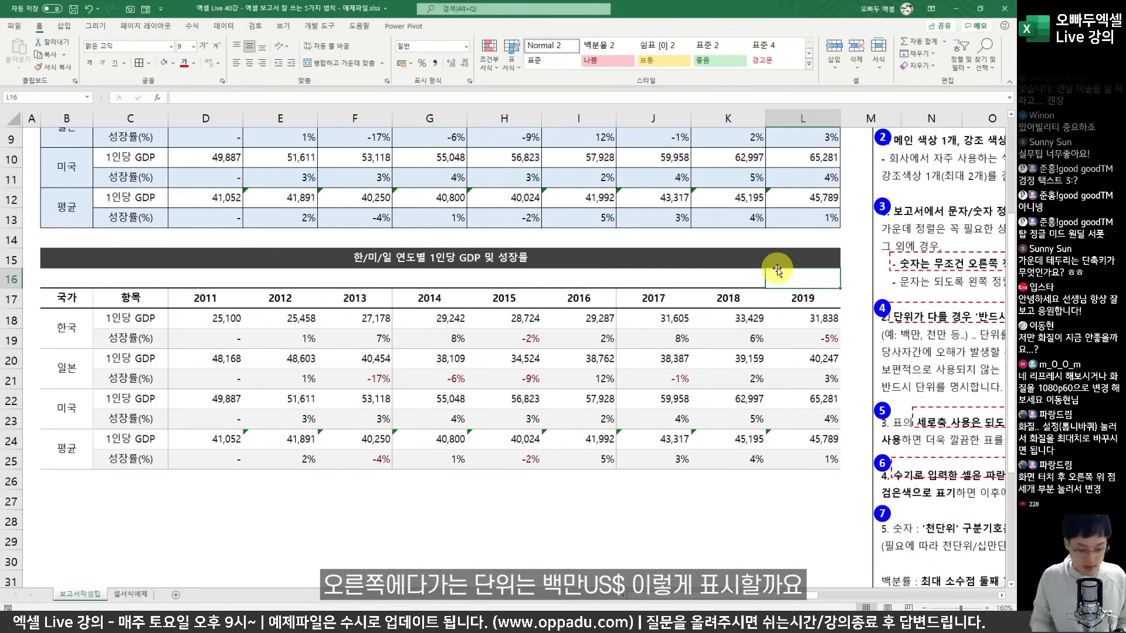
text((단위 : 백)
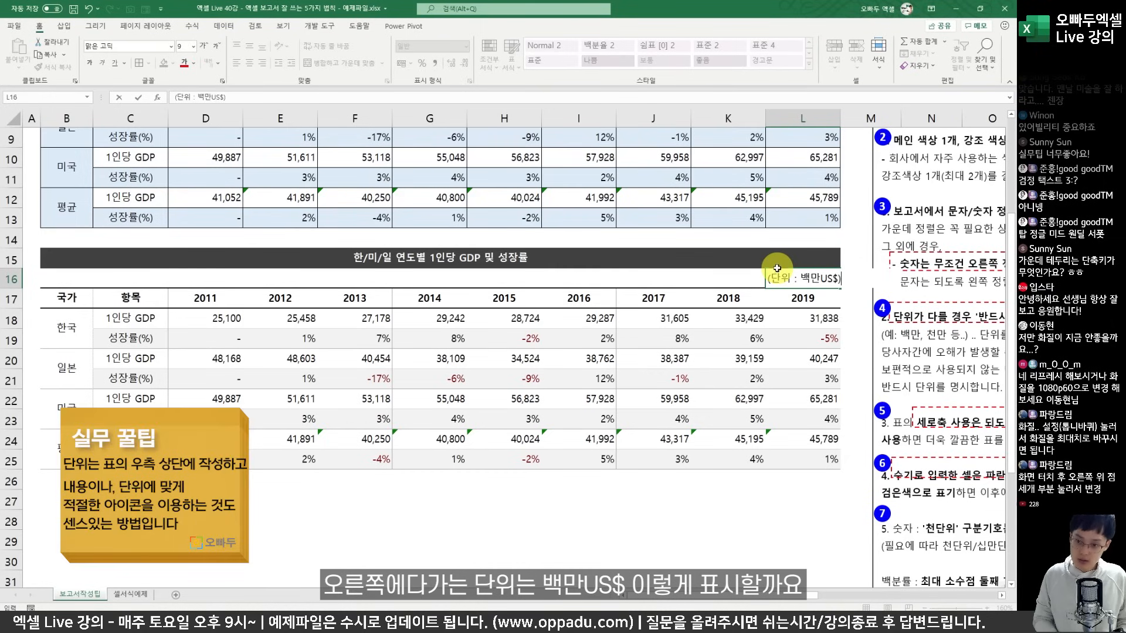
text(만US$))
key(ctrl+Return)
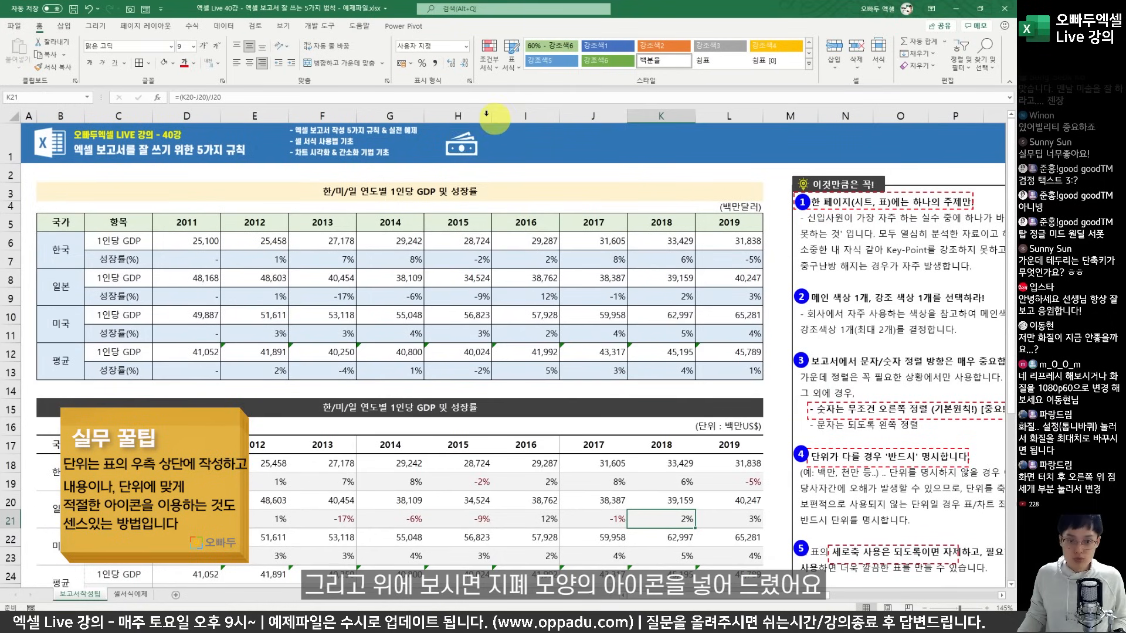
Step: Move the banknote icon from the blue banner into the second table's title bar beside the title, at a smaller size
click(461, 144)
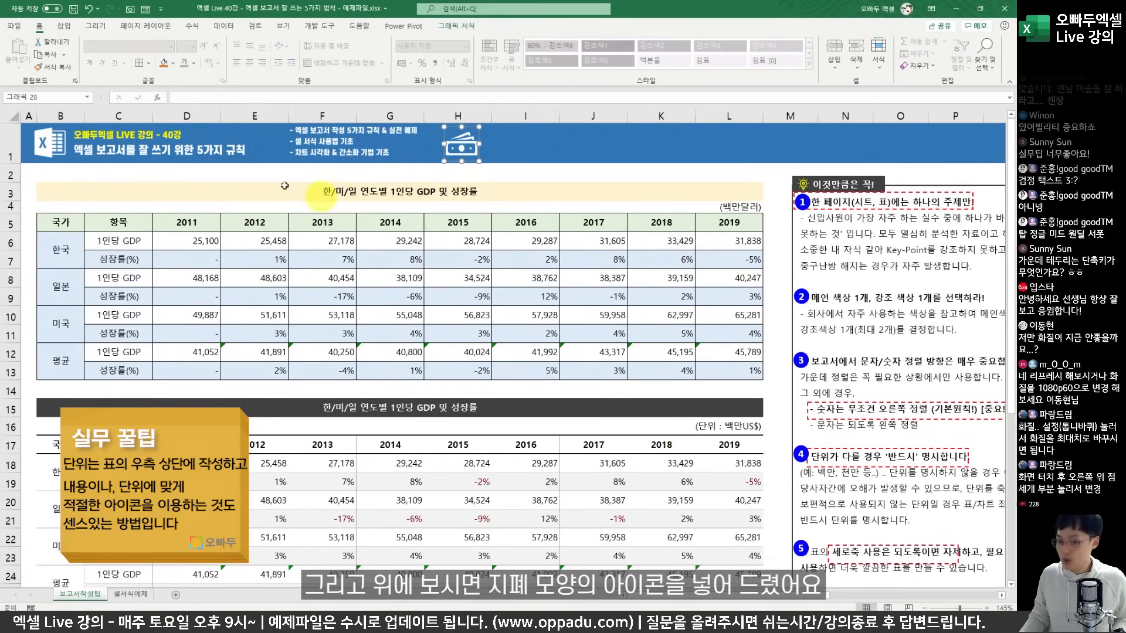
drag(472, 149, 299, 395)
drag(287, 409, 308, 408)
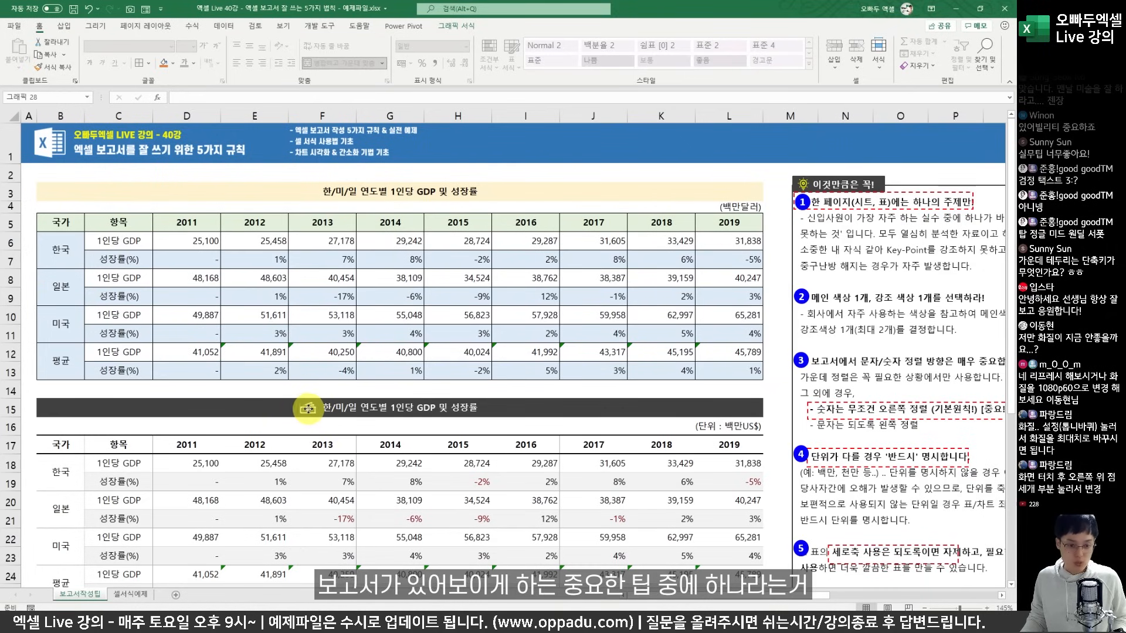
click(347, 408)
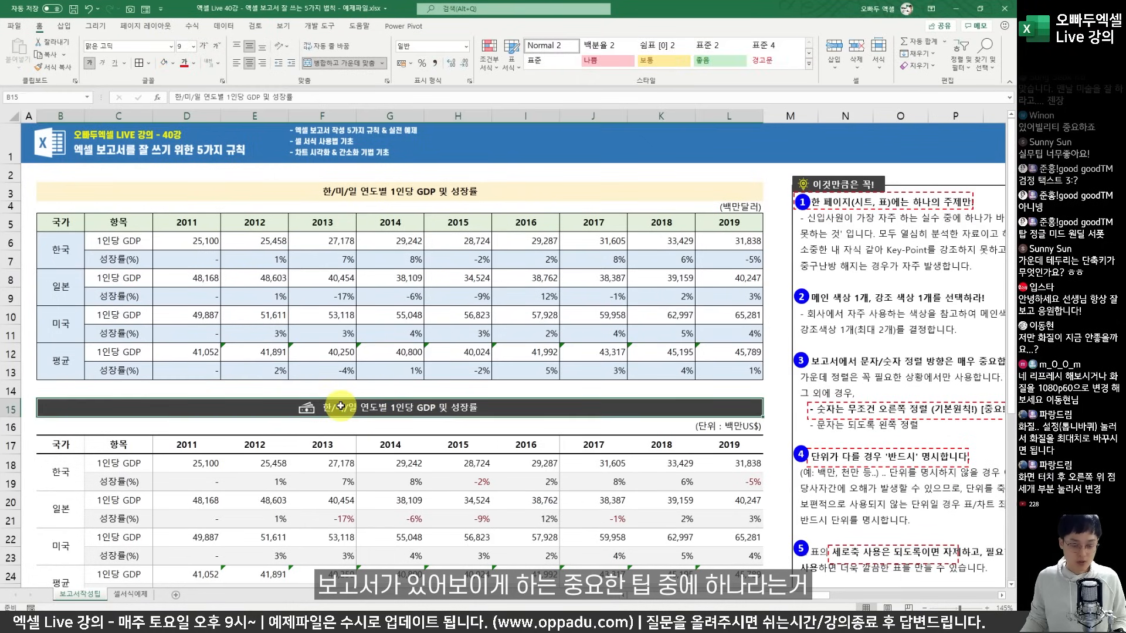
click(308, 410)
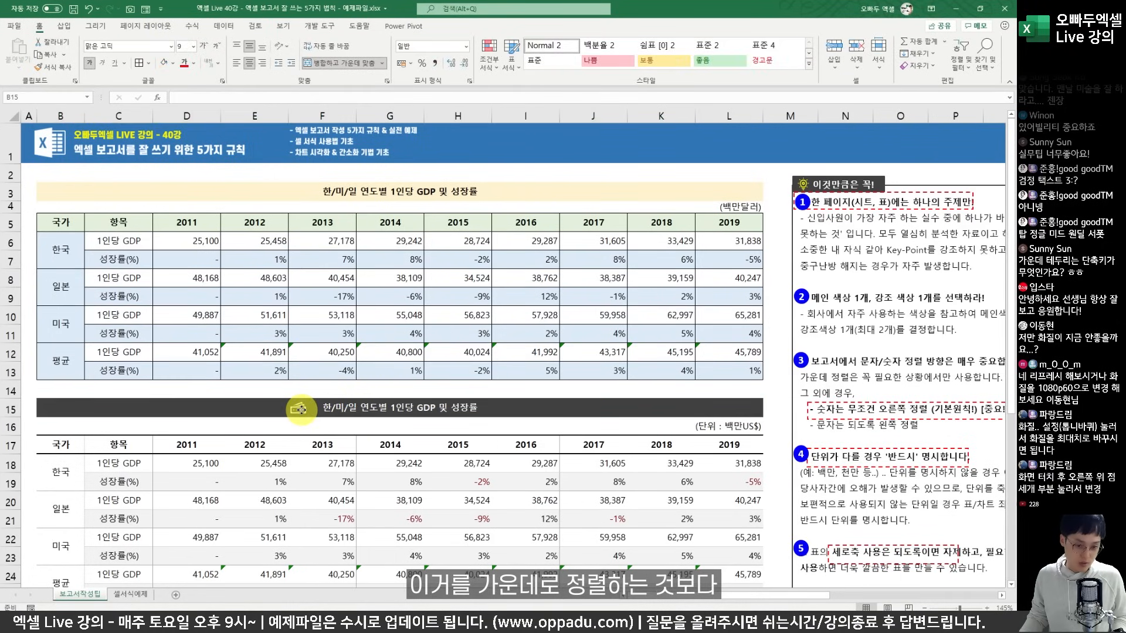
Step: Move the banknote icon to the start of the second table's title bar, and left-align and indent the title text beside it
drag(305, 409, 58, 409)
click(143, 406)
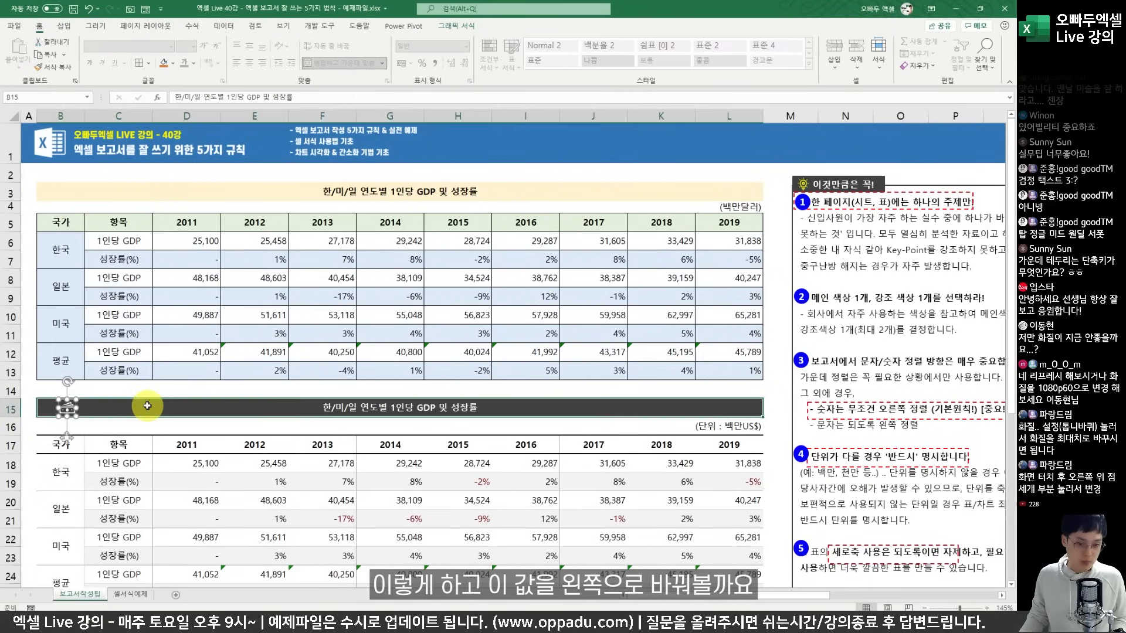
click(65, 413)
click(236, 63)
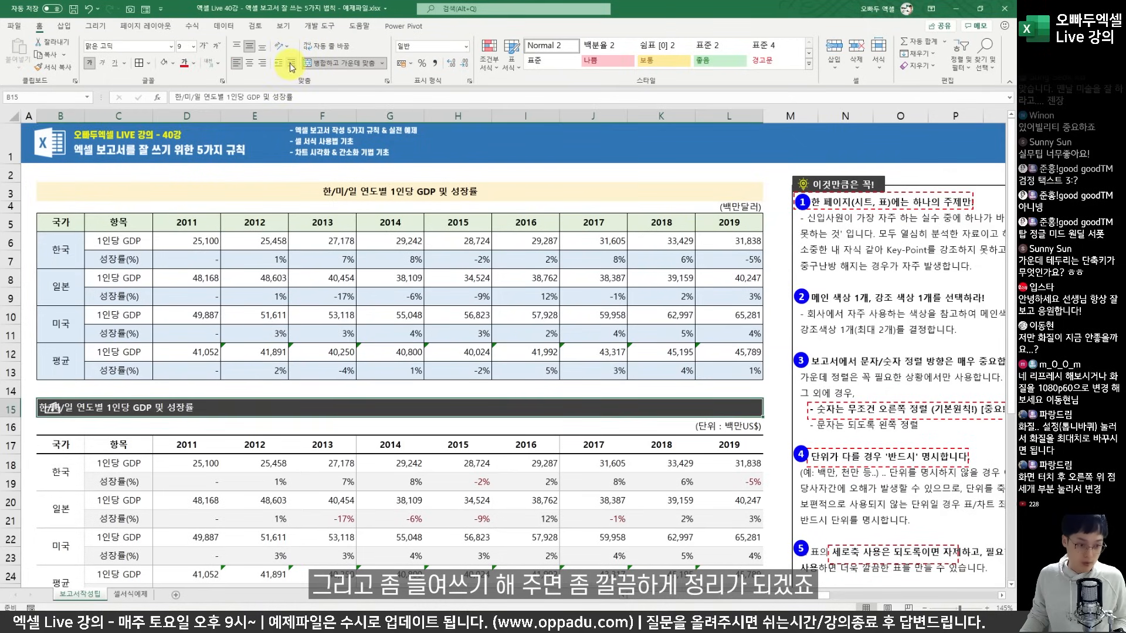
click(292, 66)
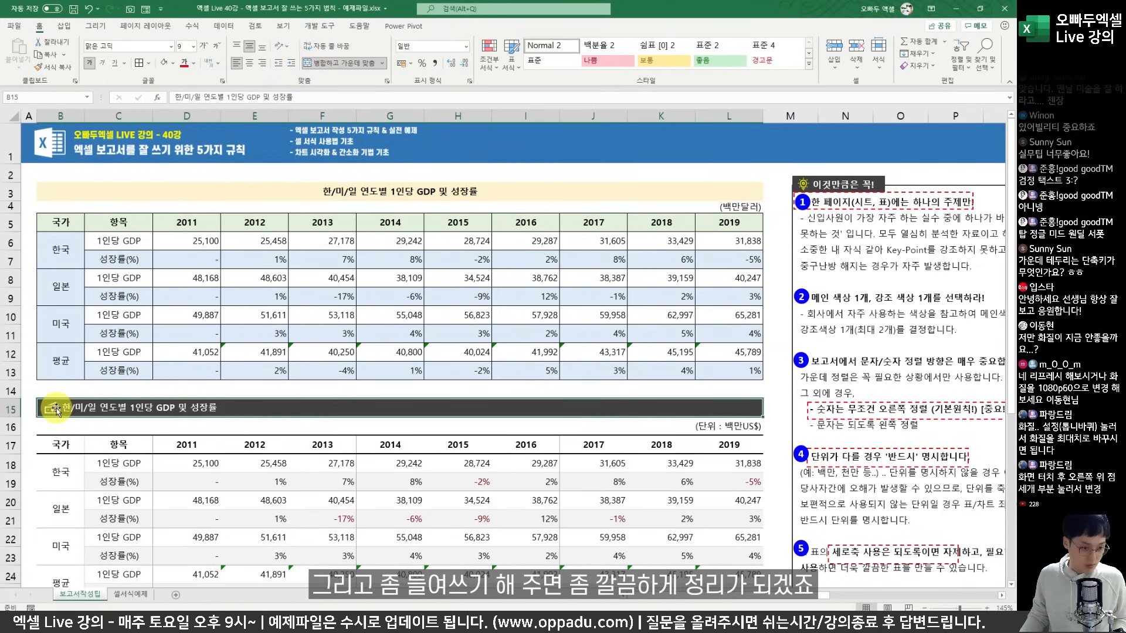
click(54, 407)
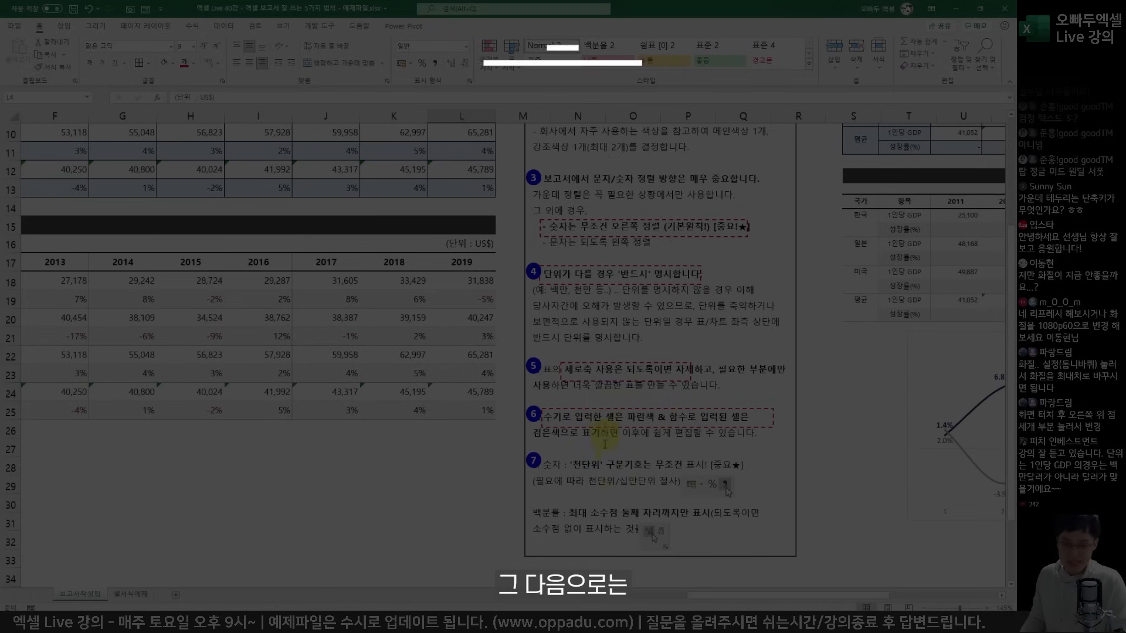
Step: Select the second table's data range D18:L25, covering all GDP and growth-rate values from 2011 to 2019
scroll(518, 380, up, 1)
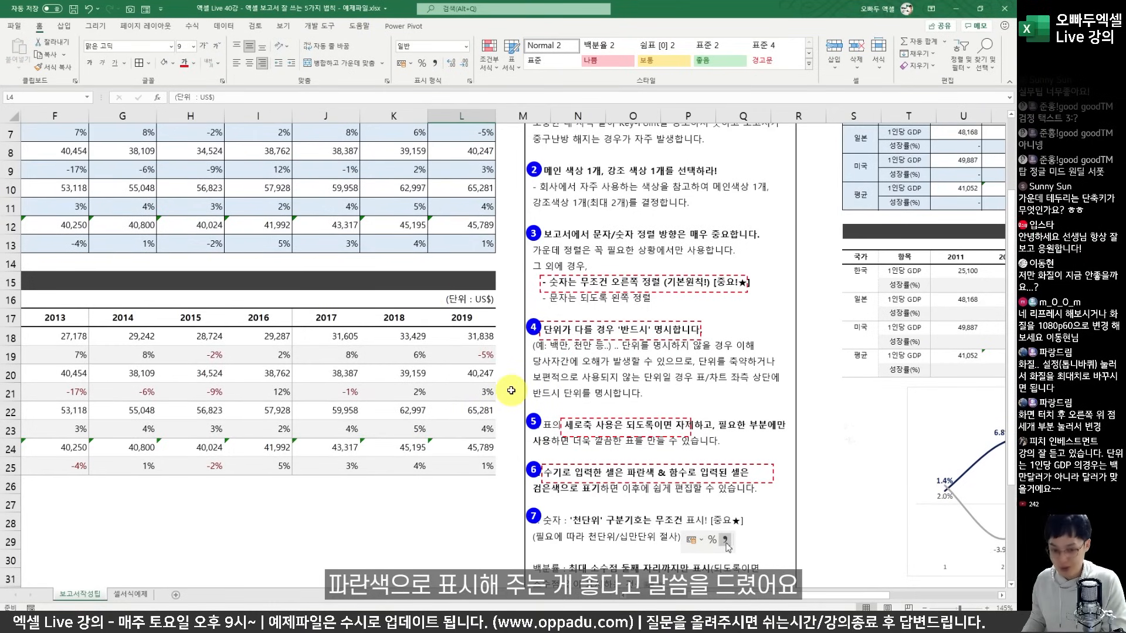
click(486, 343)
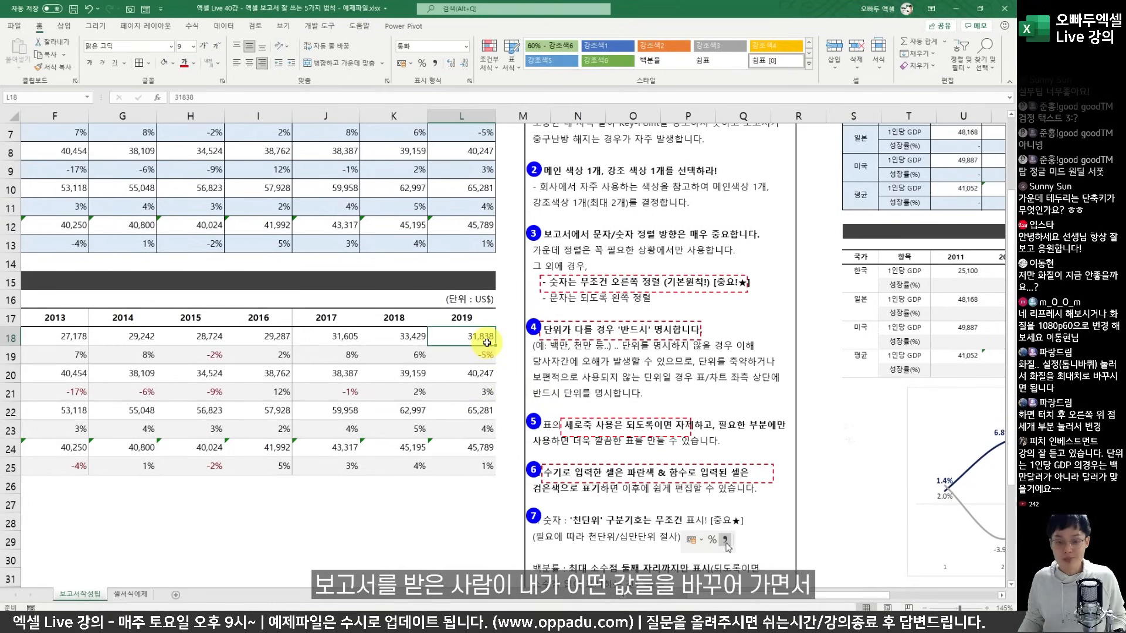
scroll(487, 397, left, 3)
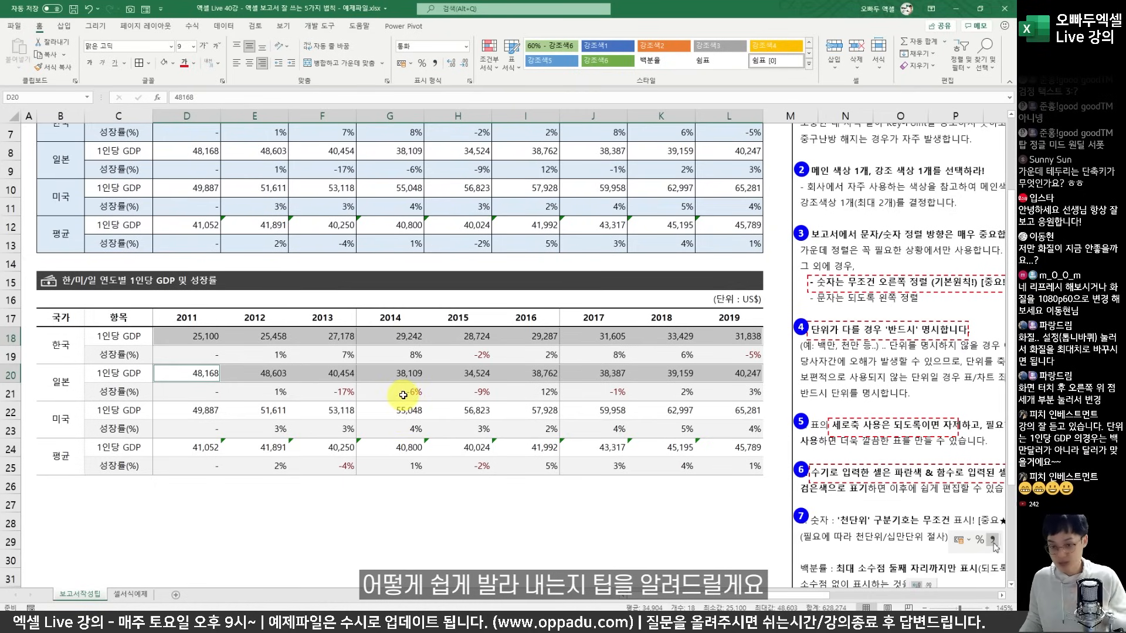
click(204, 337)
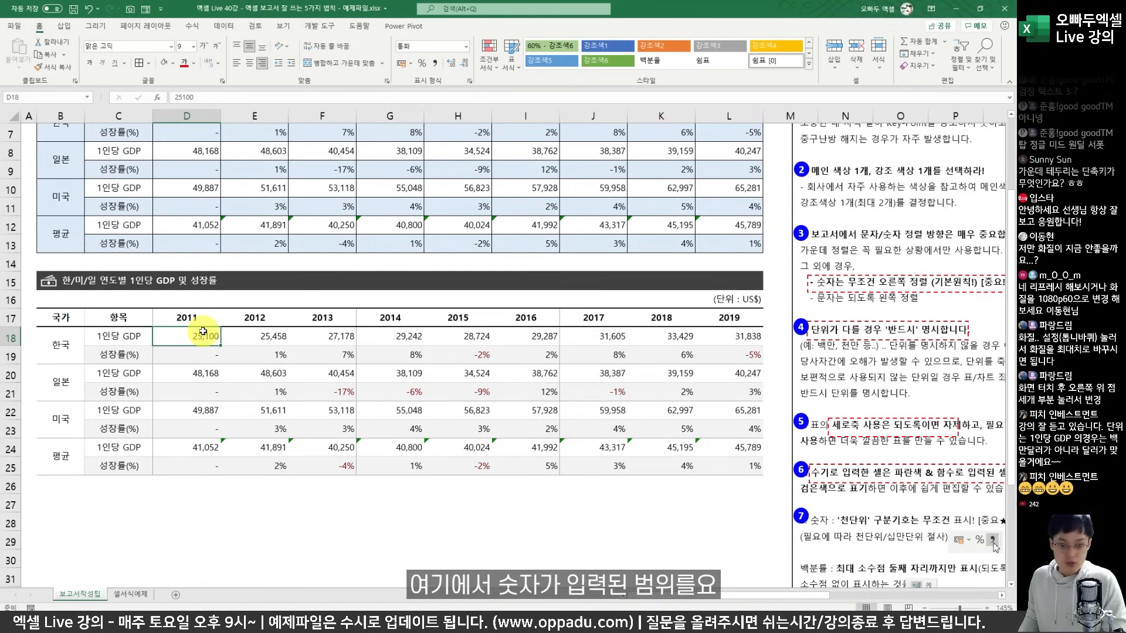
drag(200, 335, 753, 466)
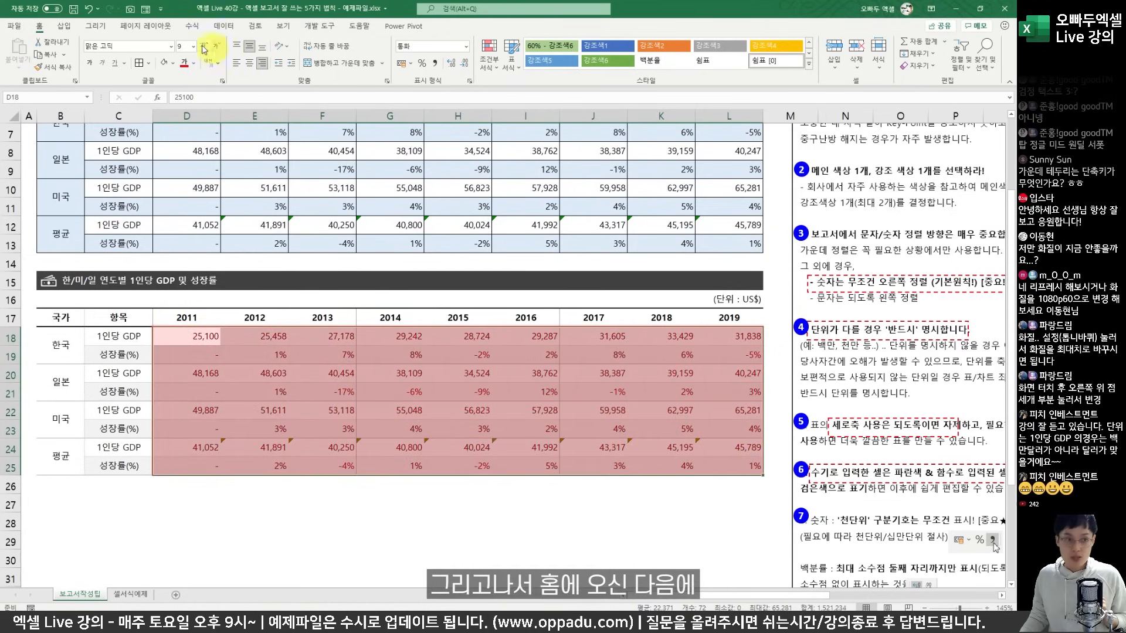
click(984, 58)
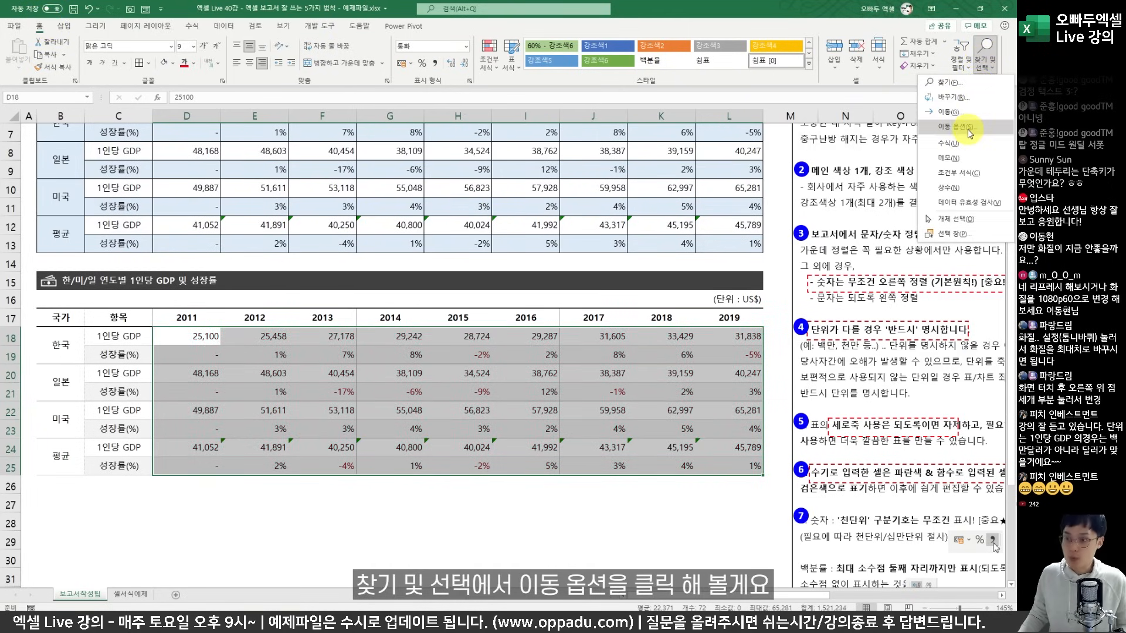
click(634, 284)
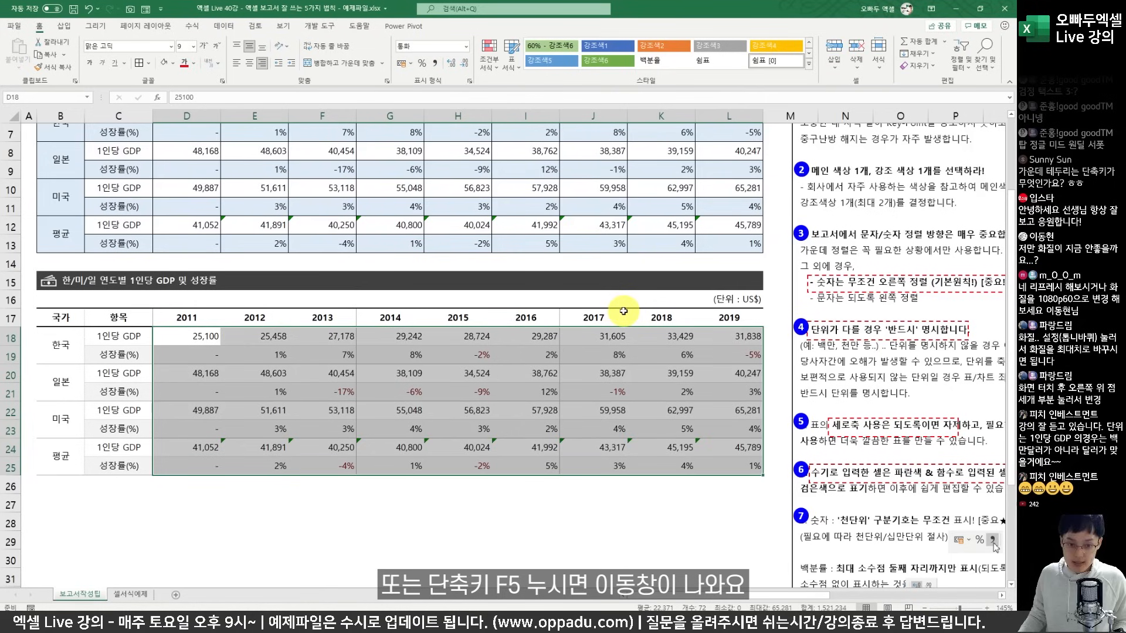
Step: Narrow the selected range to hand-entered numbers using Go To Special with constants (상수) and only numbers (숫자) included
key(F5)
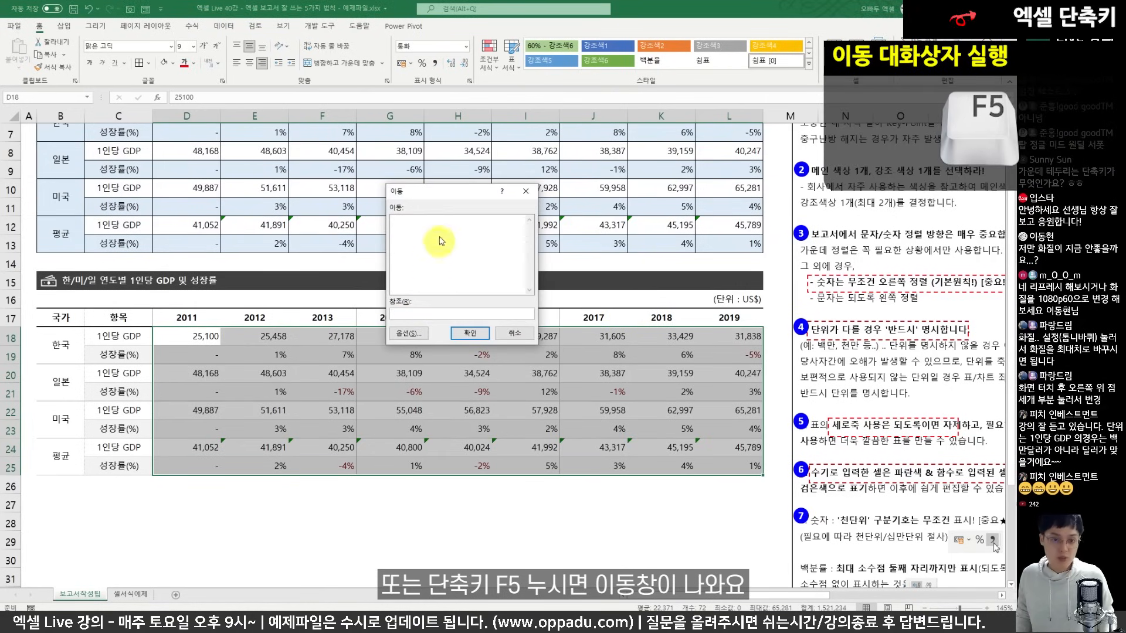
click(418, 335)
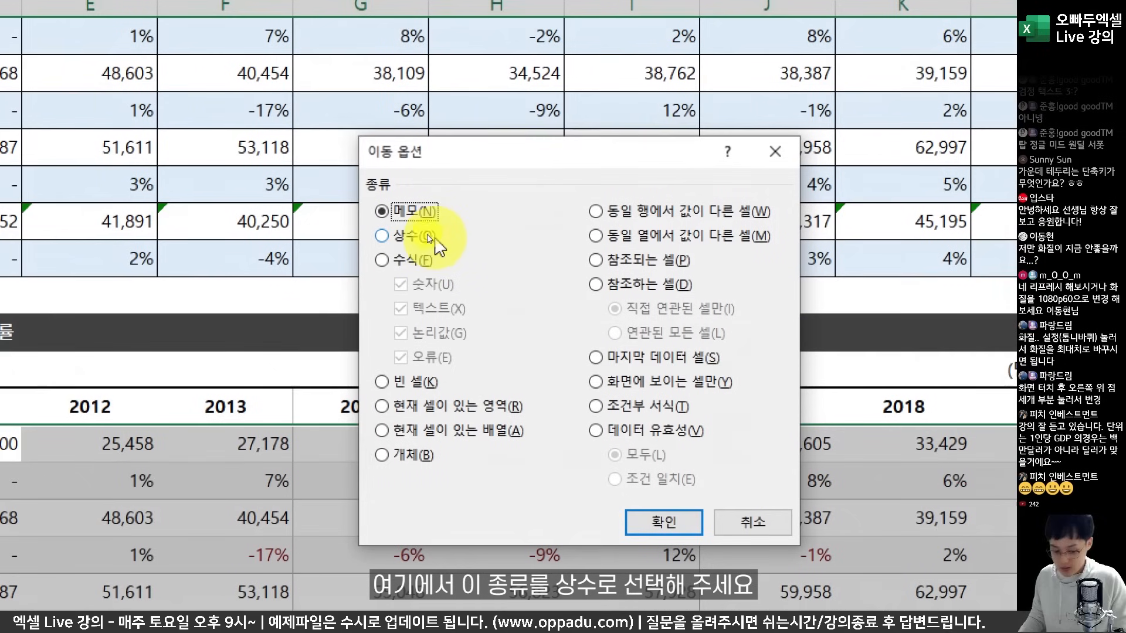
click(426, 237)
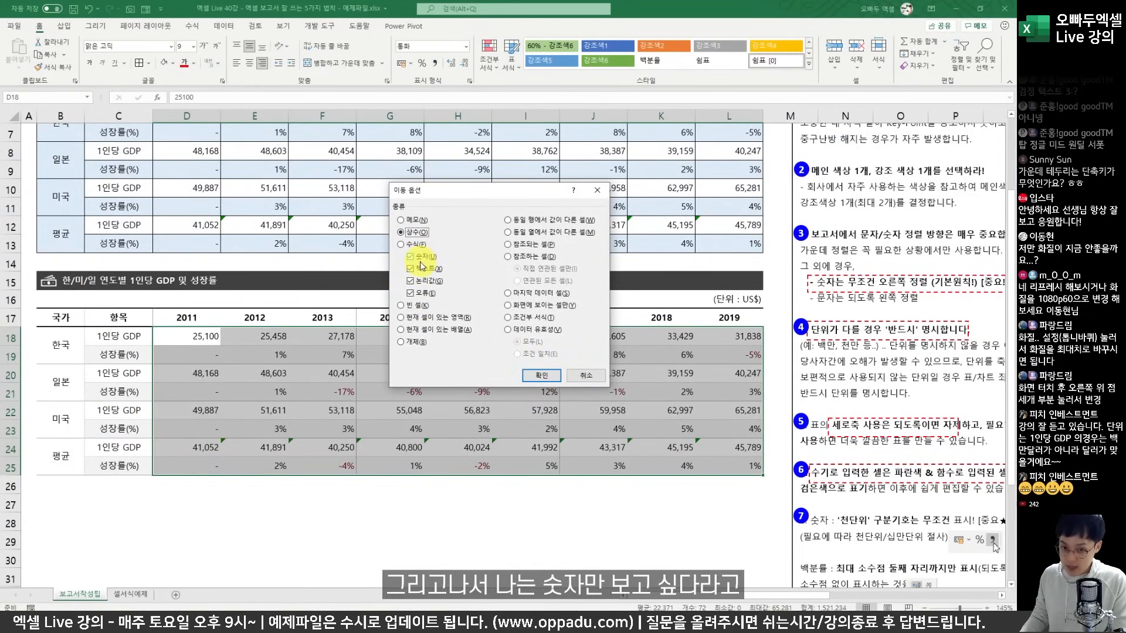
click(414, 270)
click(415, 282)
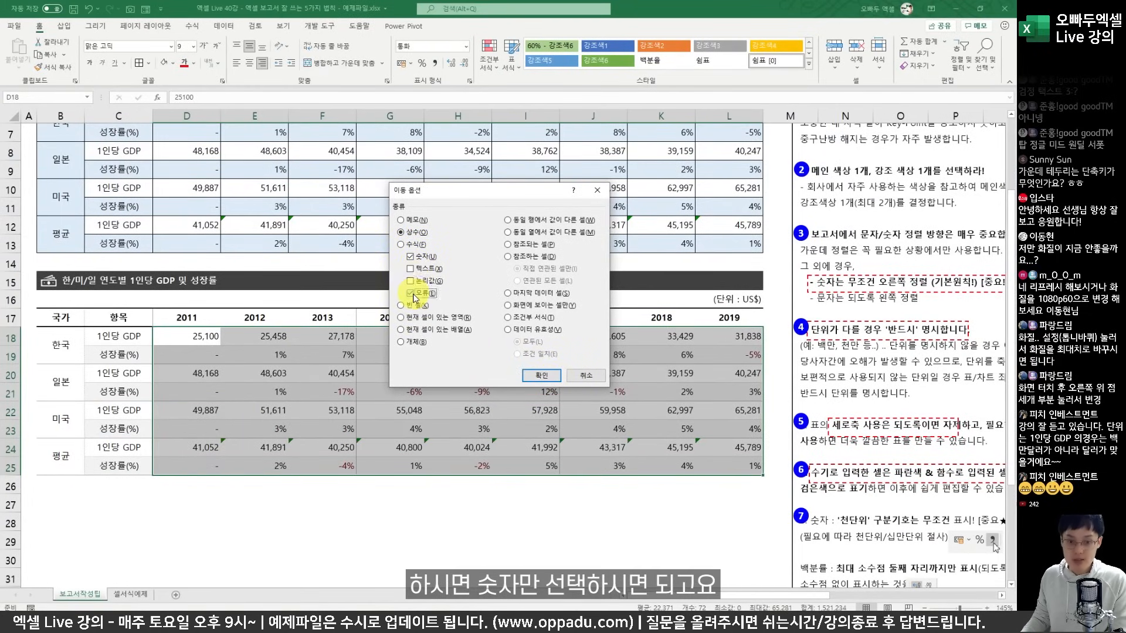
click(413, 258)
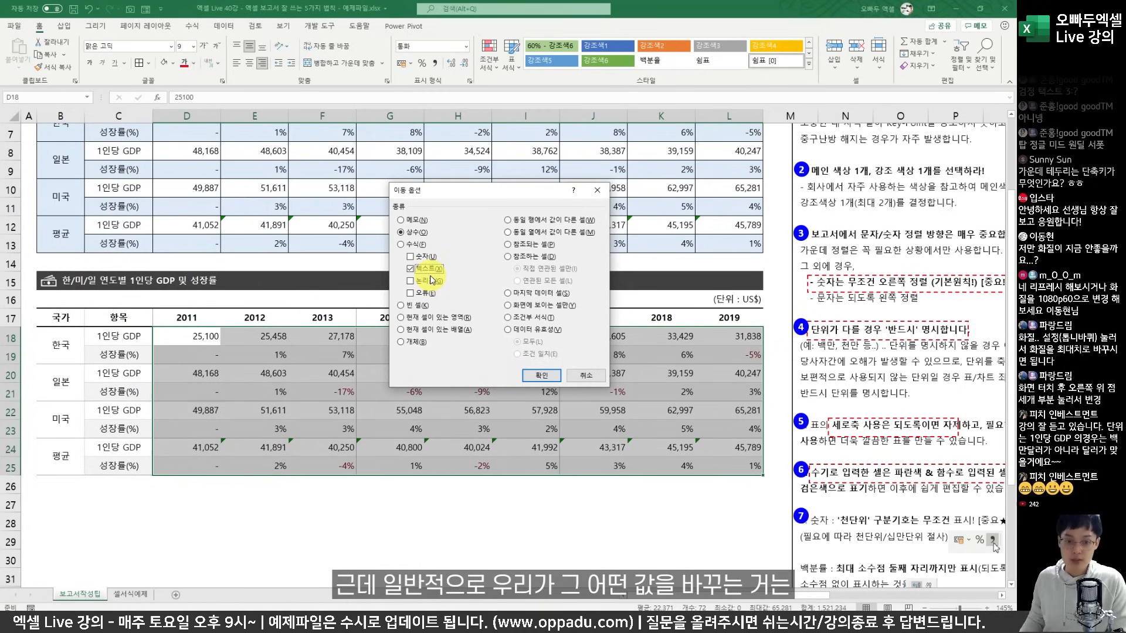
click(427, 270)
click(420, 255)
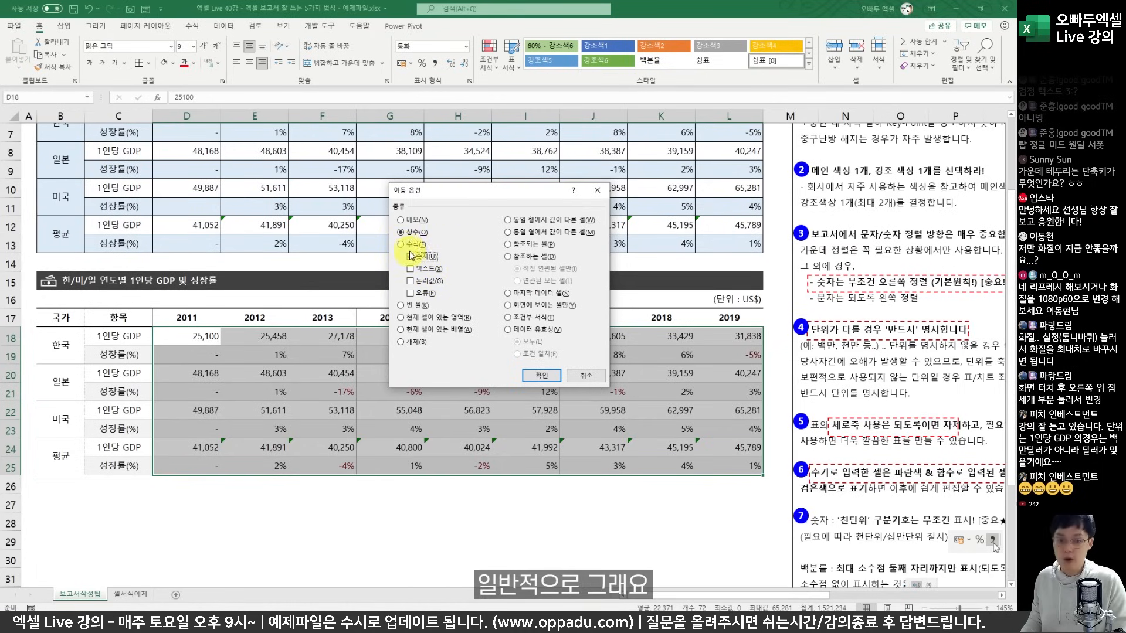
click(536, 375)
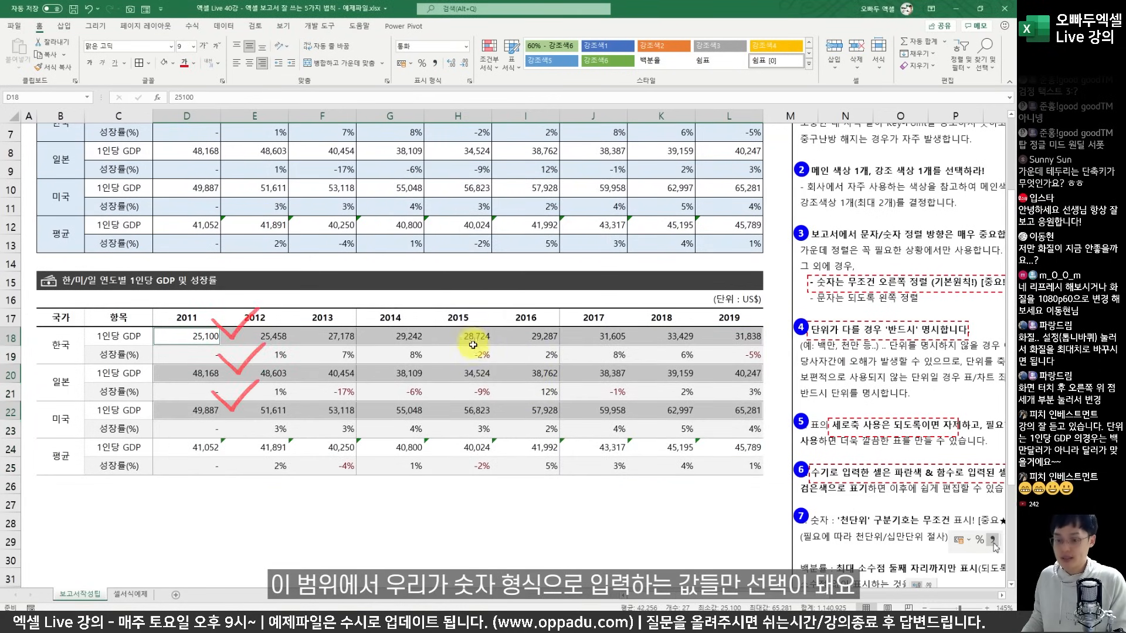
Step: Change the font colour of the selected hand-entered GDP numbers to blue and clear the selection
click(194, 63)
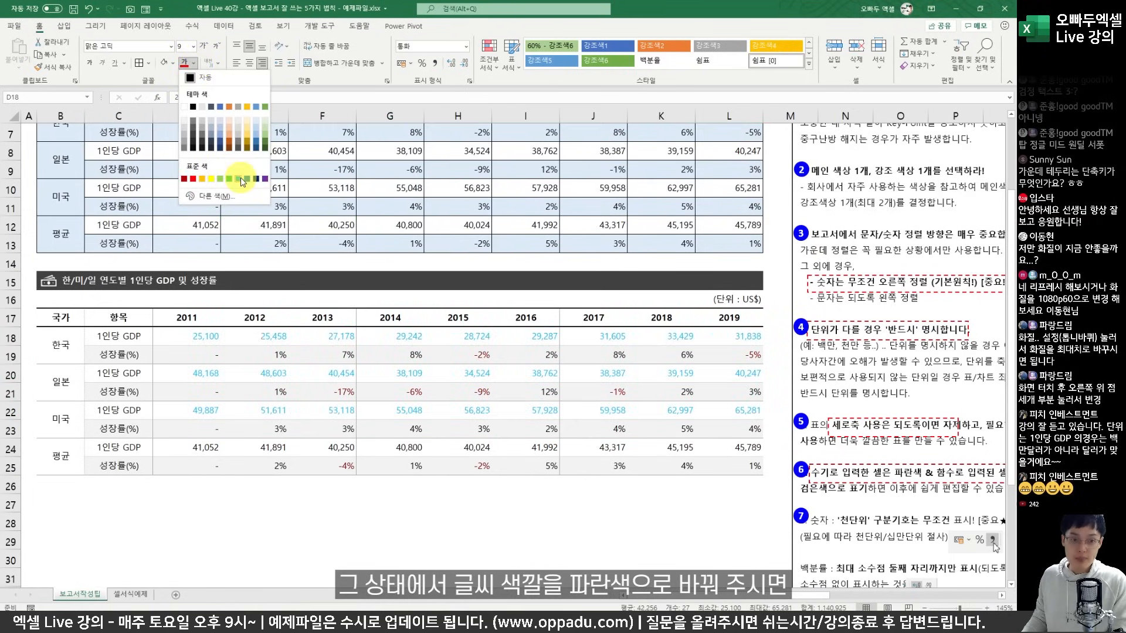
click(249, 182)
click(459, 521)
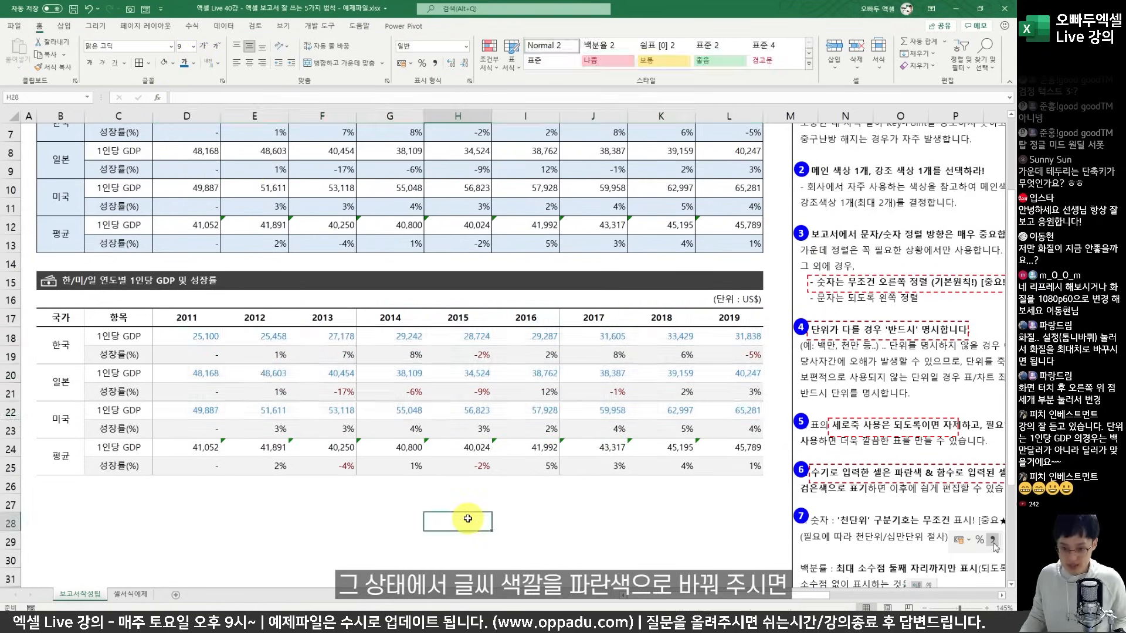
click(205, 334)
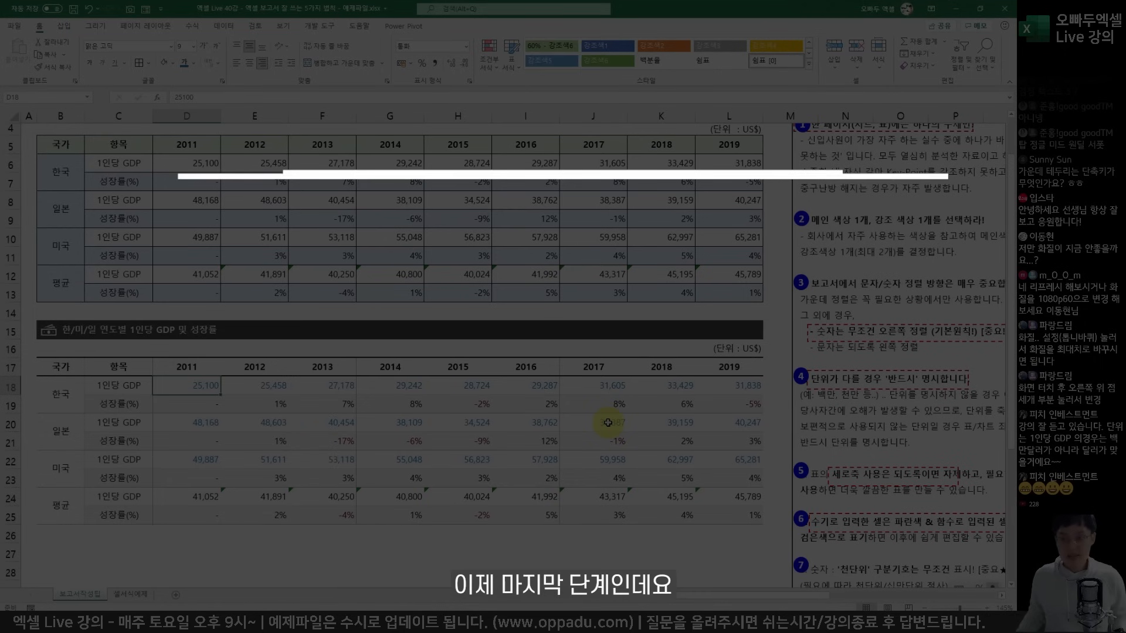
Step: Compare the second table's average rows with Korea's 2019 GDP and growth rate to decide the report's key point
scroll(610, 419, up, 1)
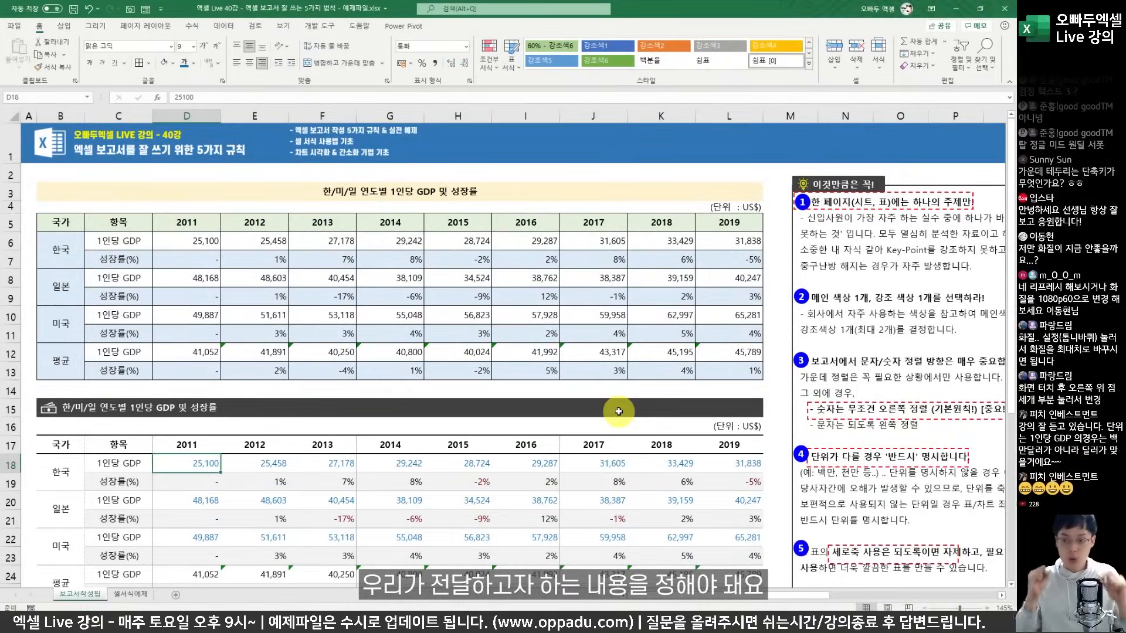
scroll(619, 411, down, 1)
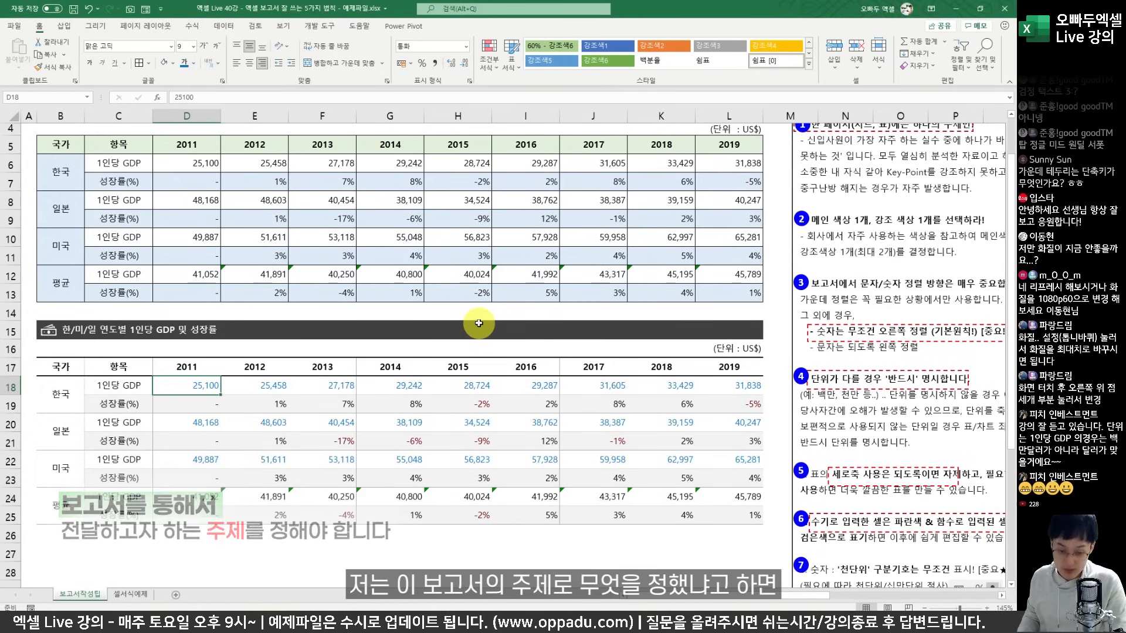
drag(170, 516, 404, 515)
click(403, 540)
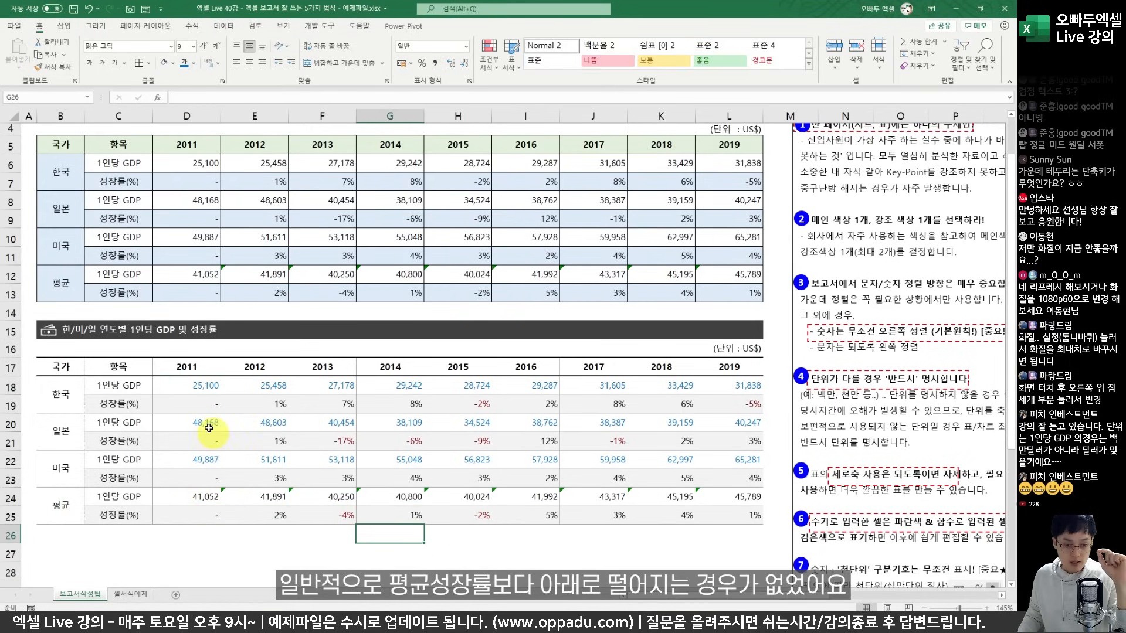
drag(63, 503, 547, 511)
click(547, 511)
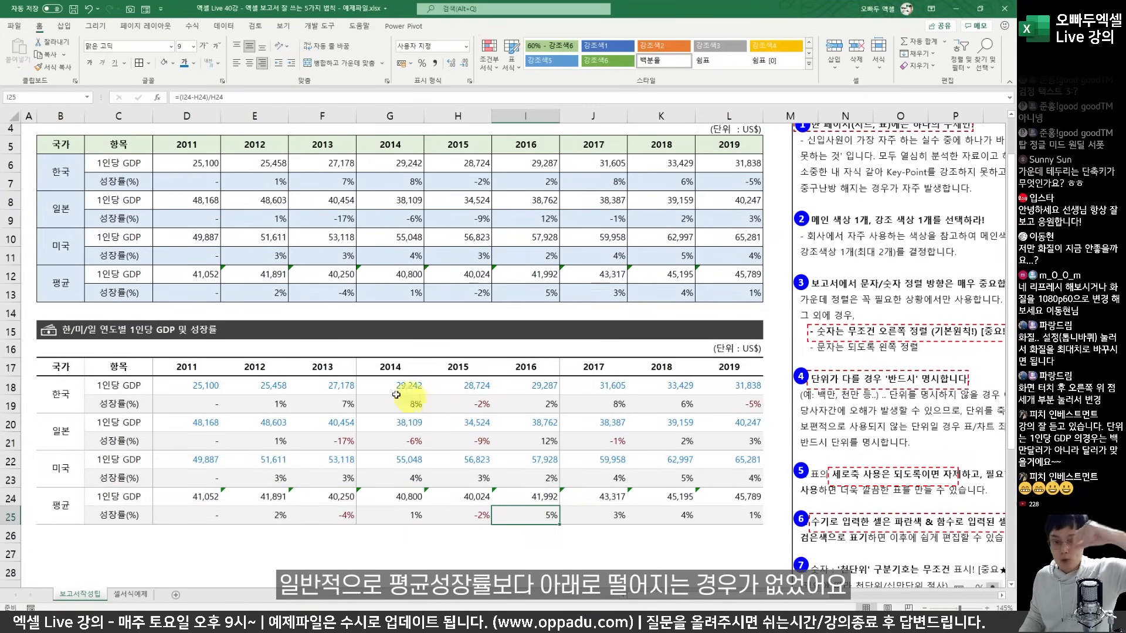
click(735, 389)
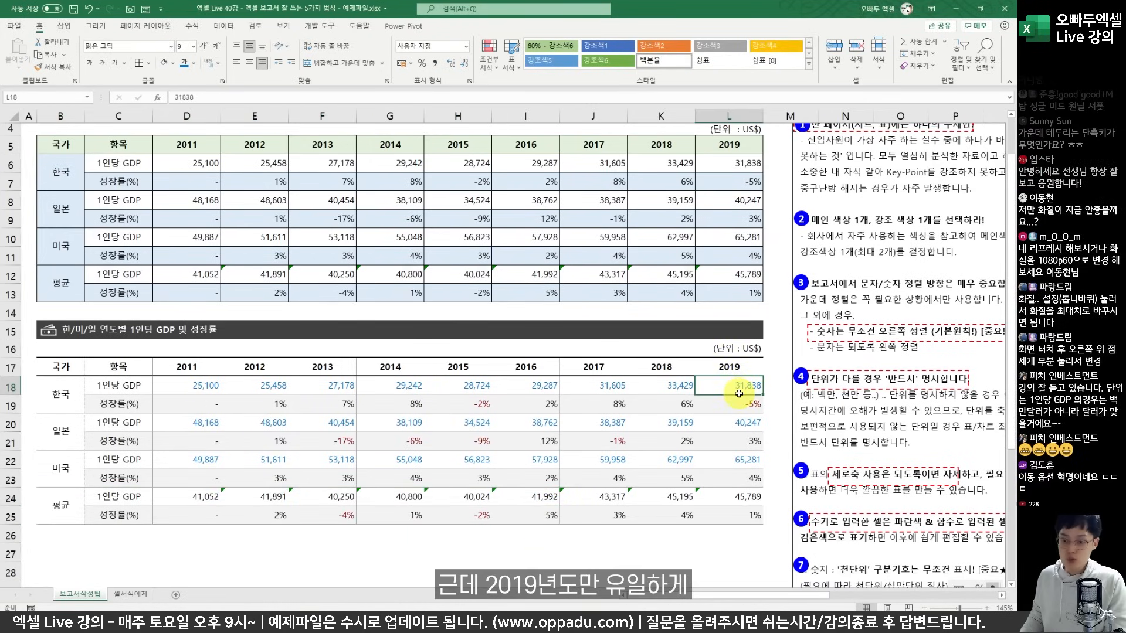
click(741, 397)
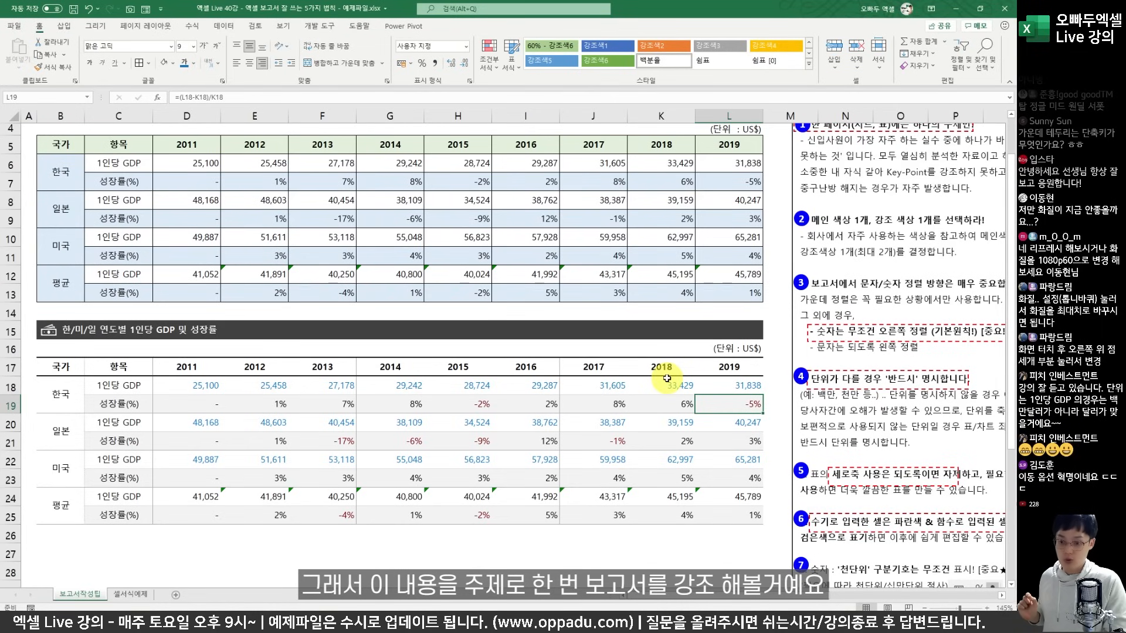
Step: Insert a rounded rectangle snapped exactly over Korea's 2019 cells L18:L19, 1.28 cm high and 2.34 cm wide
click(63, 26)
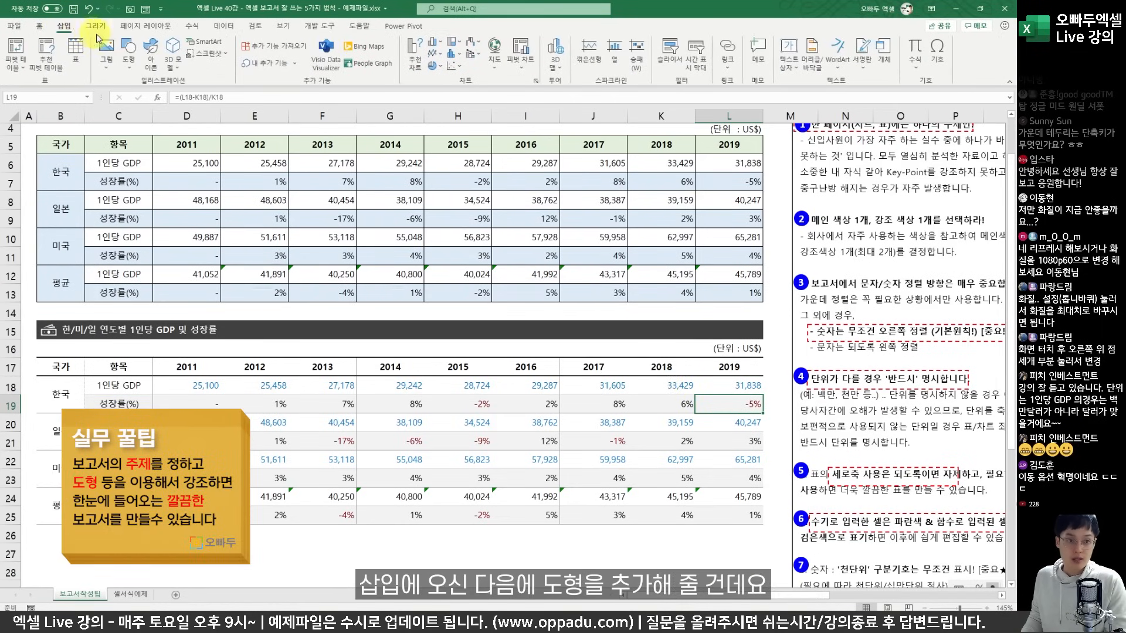
click(126, 58)
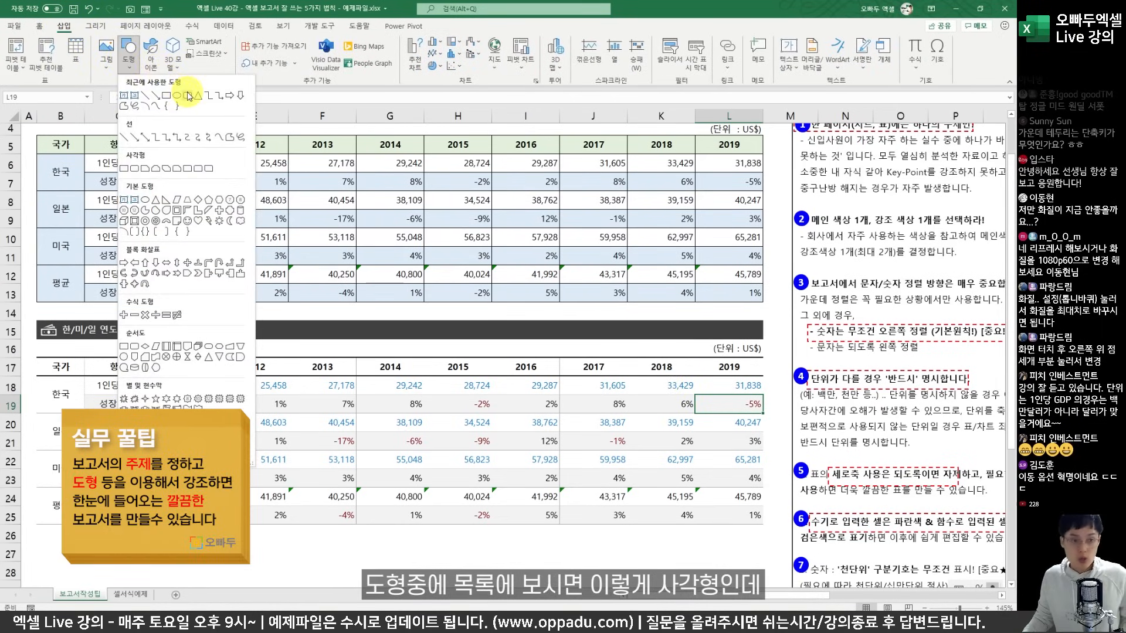
key(Escape)
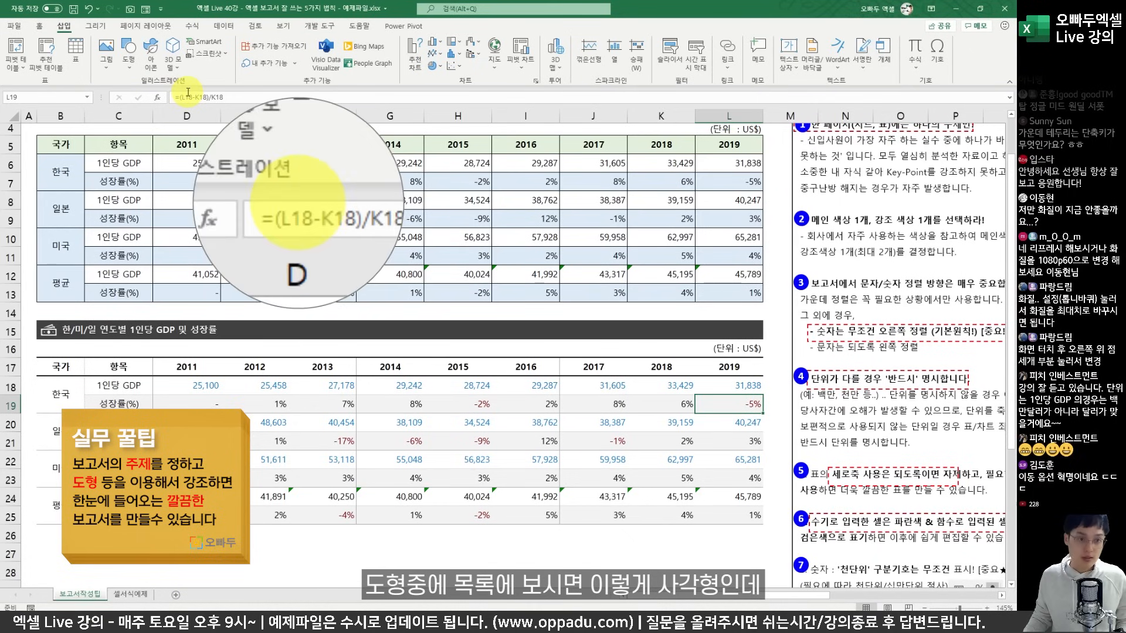
click(127, 57)
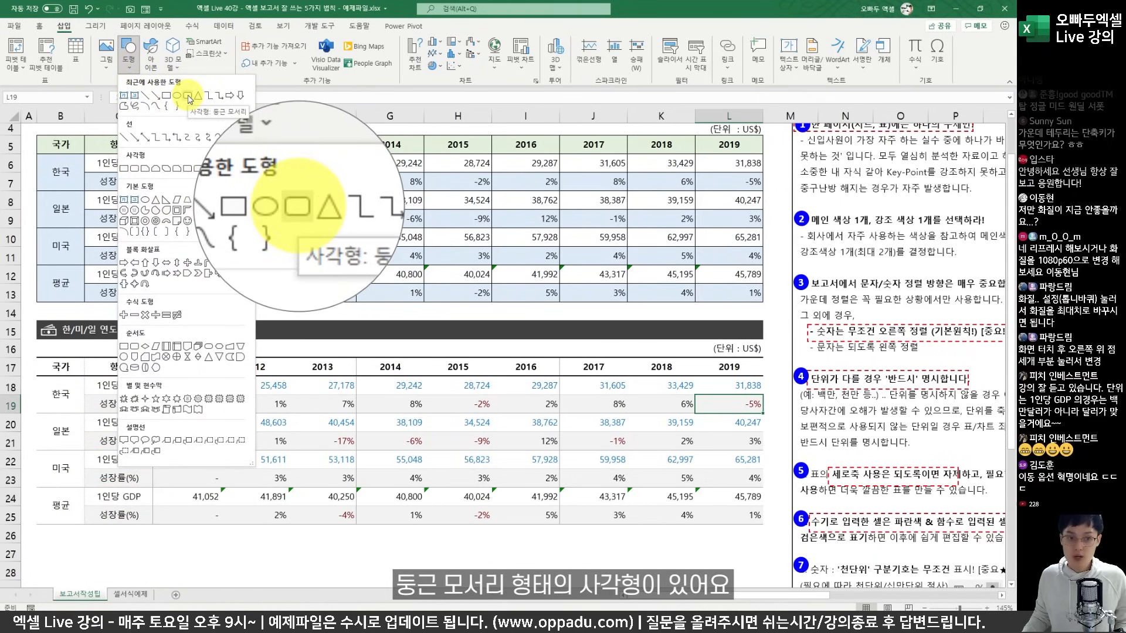
click(188, 96)
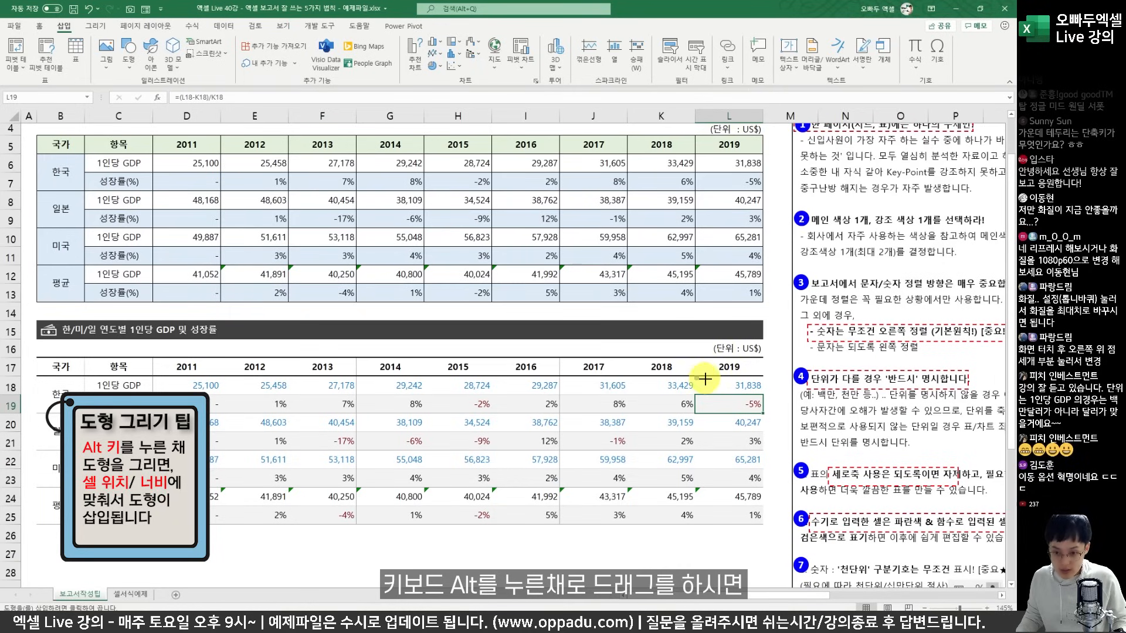
mouse_move(697, 376)
mouse_down()
mouse_move(756, 417)
mouse_move(615, 352)
mouse_move(678, 442)
mouse_move(748, 444)
mouse_move(757, 399)
mouse_move(762, 431)
mouse_move(763, 413)
mouse_up()
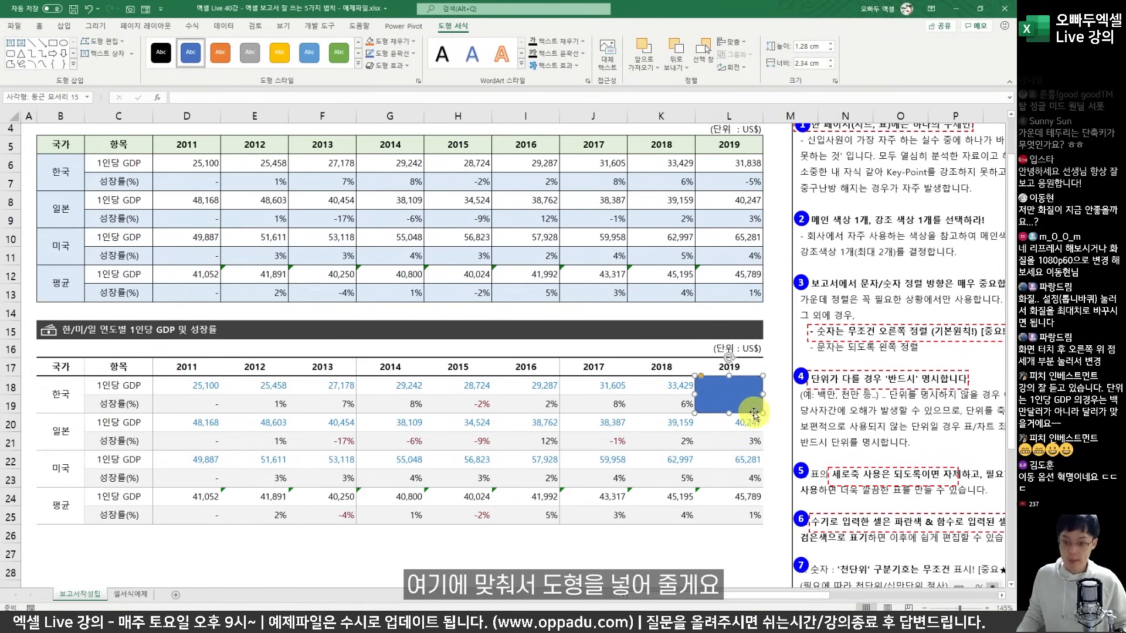
Step: Set both the fill and the outline of the rounded rectangle over Korea's 2019 values to standard red
right_click(730, 402)
click(767, 420)
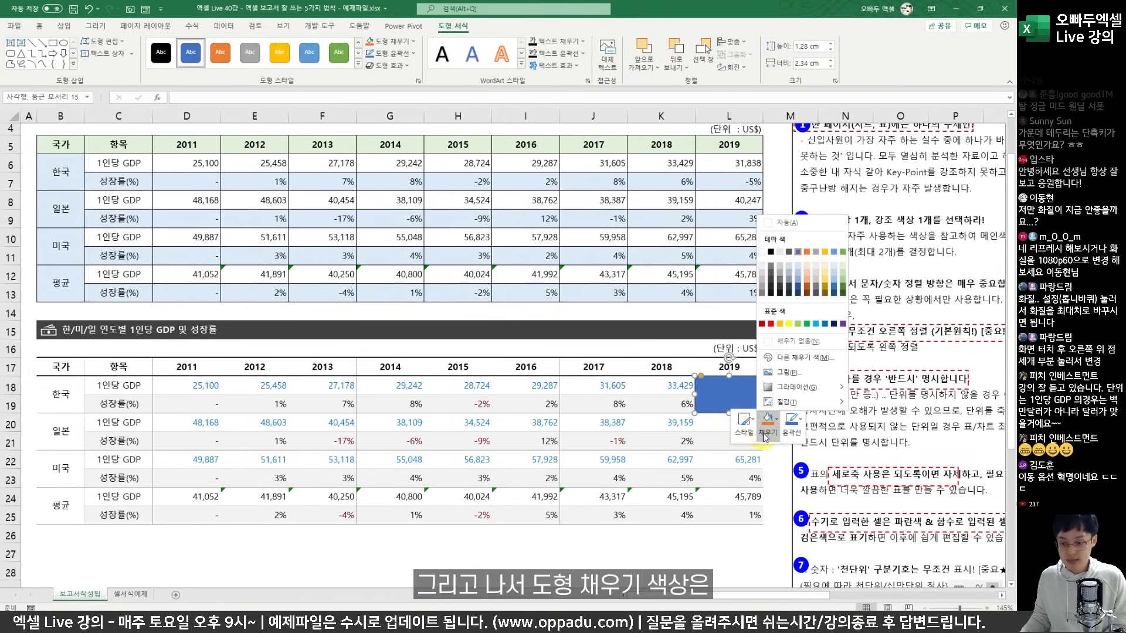
click(770, 324)
click(796, 428)
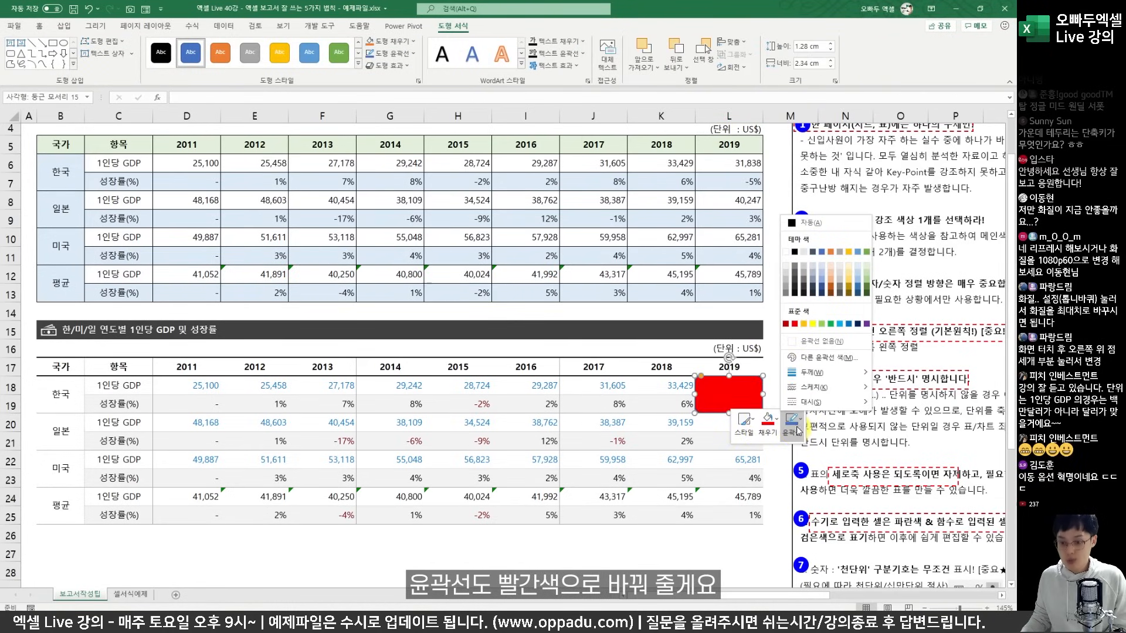
click(795, 324)
Step: Set the red rounded rectangle's solid fill transparency to 89%
right_click(750, 387)
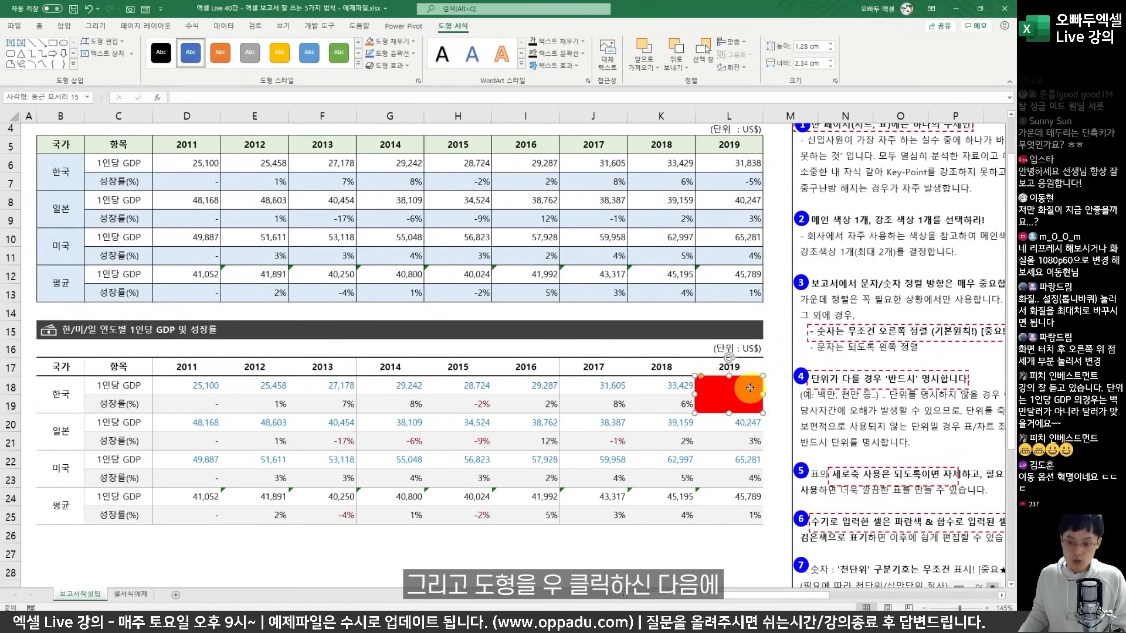
click(763, 384)
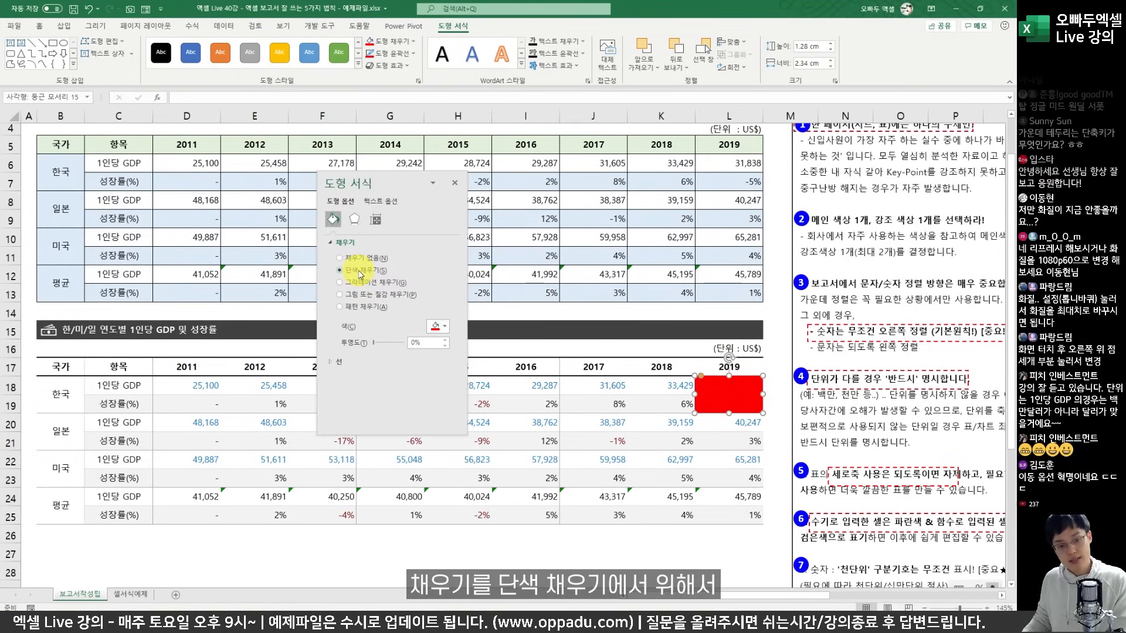
drag(375, 348, 404, 345)
Step: Give the rounded rectangle over Korea's 2019 values a 1.5 pt dashed outline
click(338, 361)
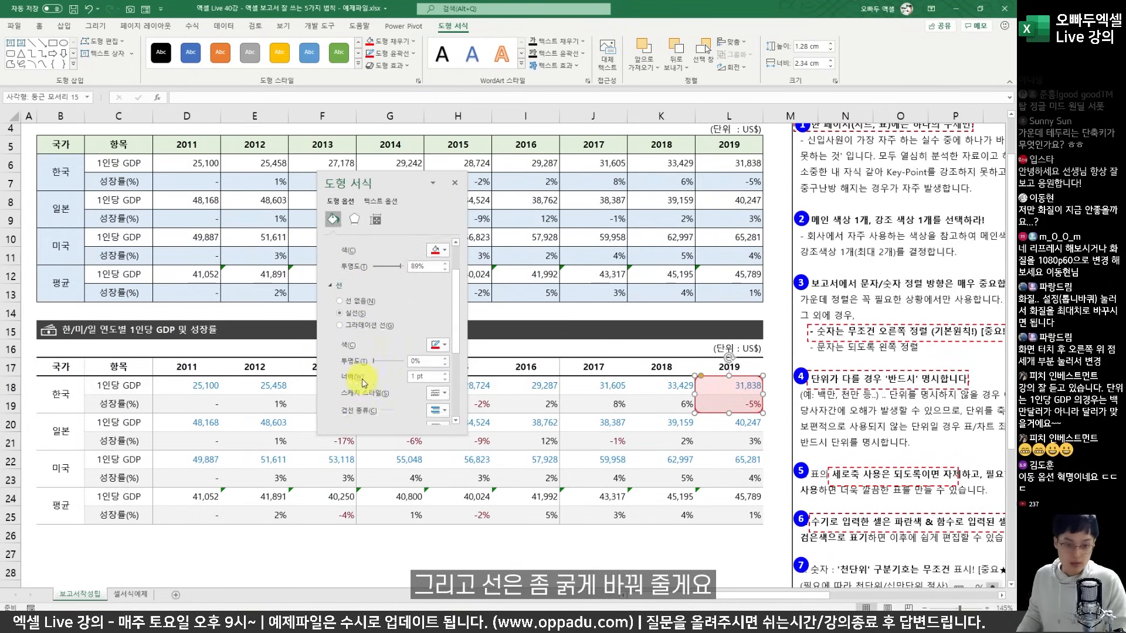
scroll(362, 383, down, 2)
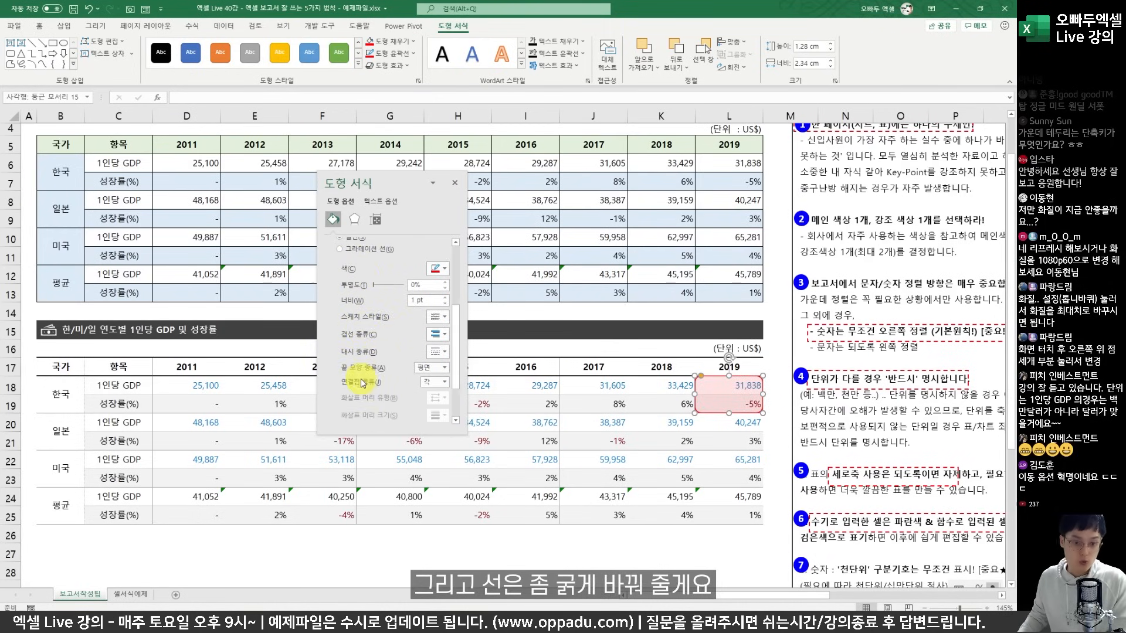
click(441, 299)
click(441, 299)
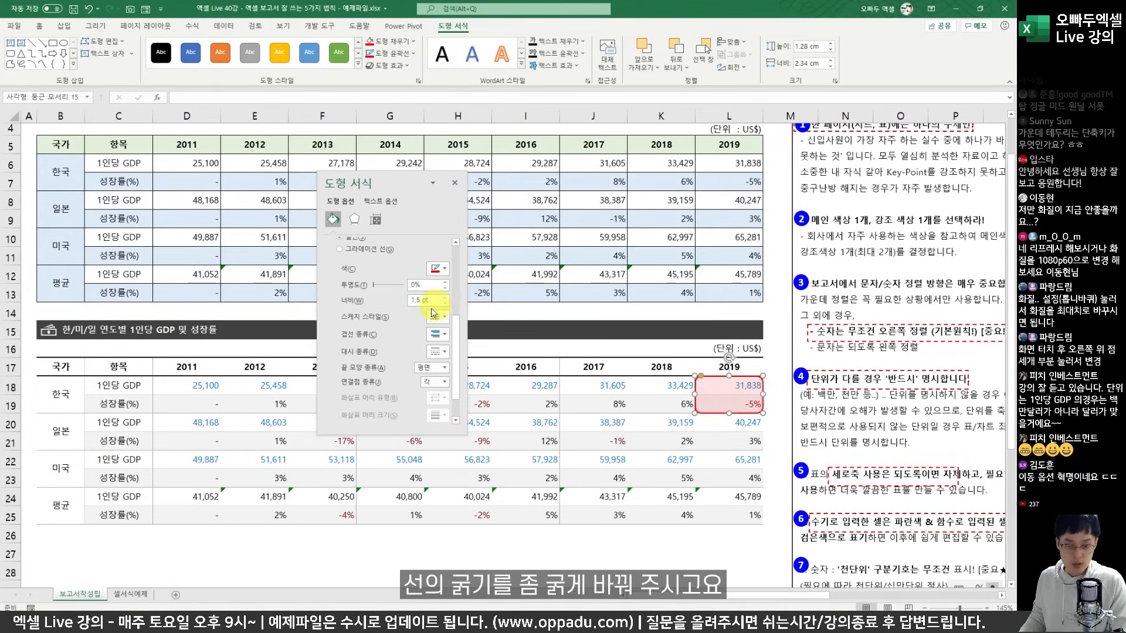
scroll(434, 316, down, 1)
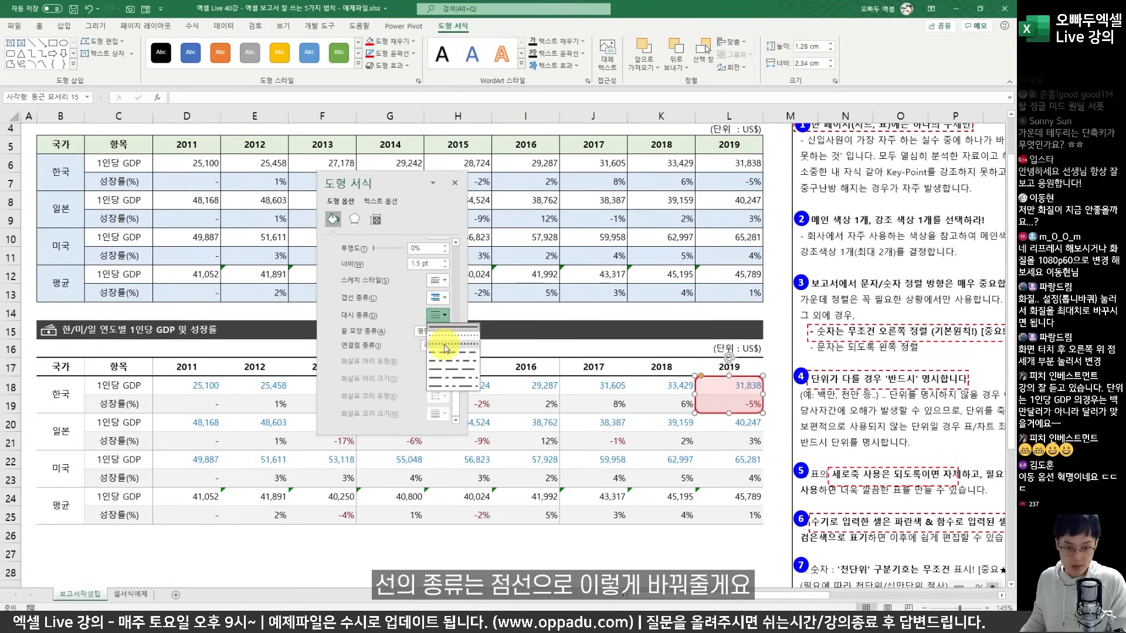
click(447, 347)
click(499, 385)
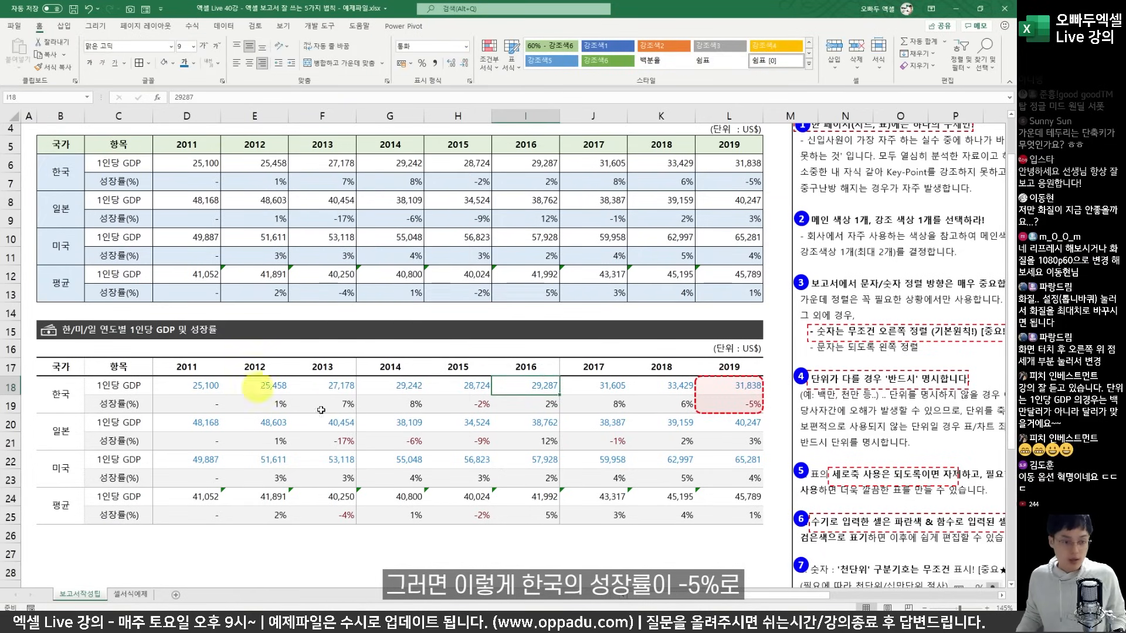
click(753, 399)
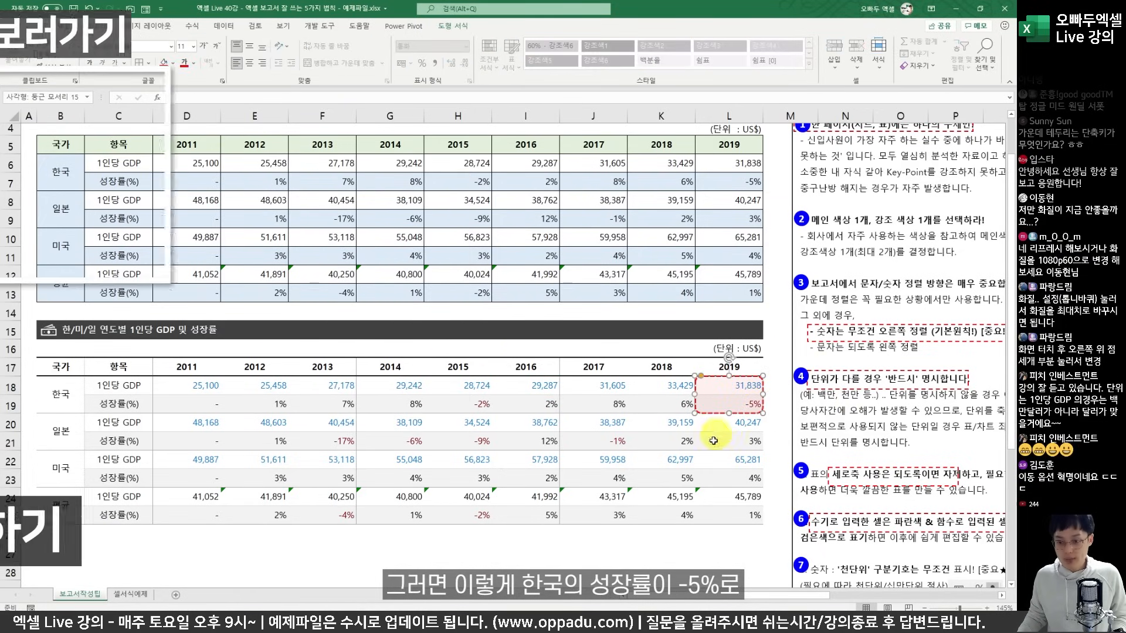